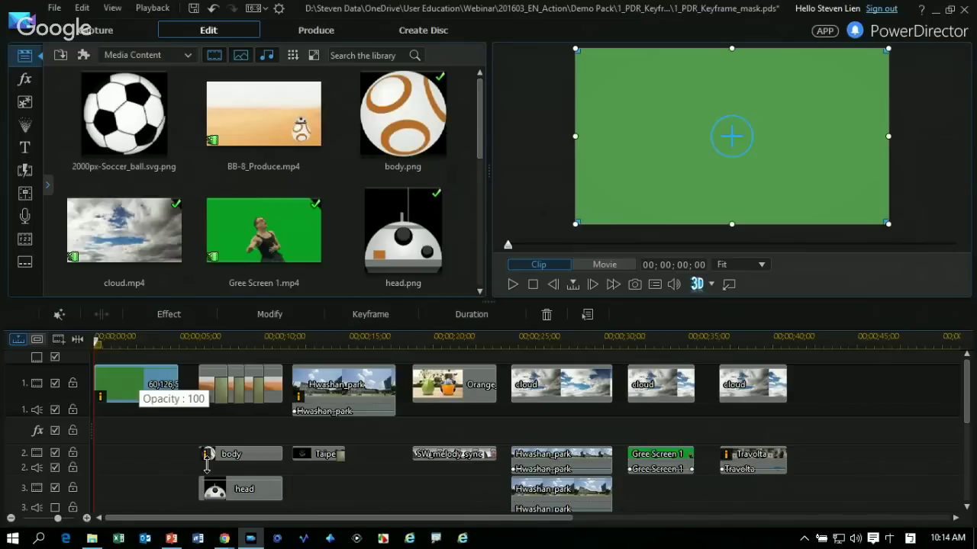
- Place 2000px-Soccer_ball.svg.png at the start of track 2 and shrink it into the lower-left corner of the video frame
left_click(124, 114)
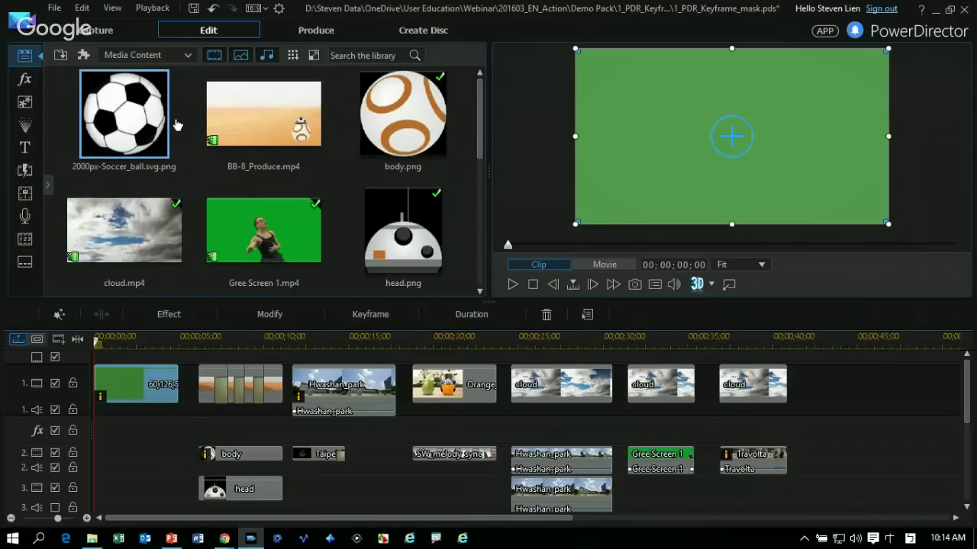
left_click_drag(174, 125, 134, 454)
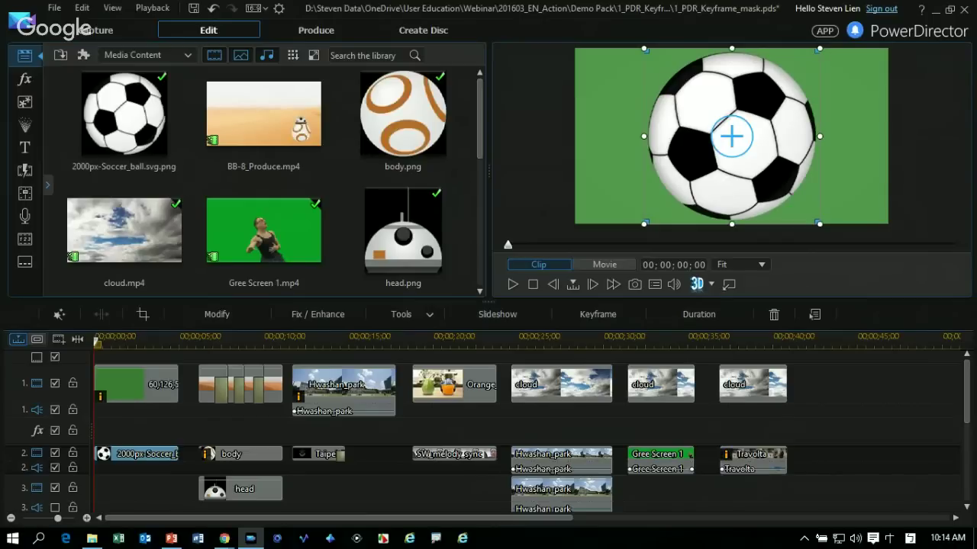
left_click_drag(819, 48, 702, 165)
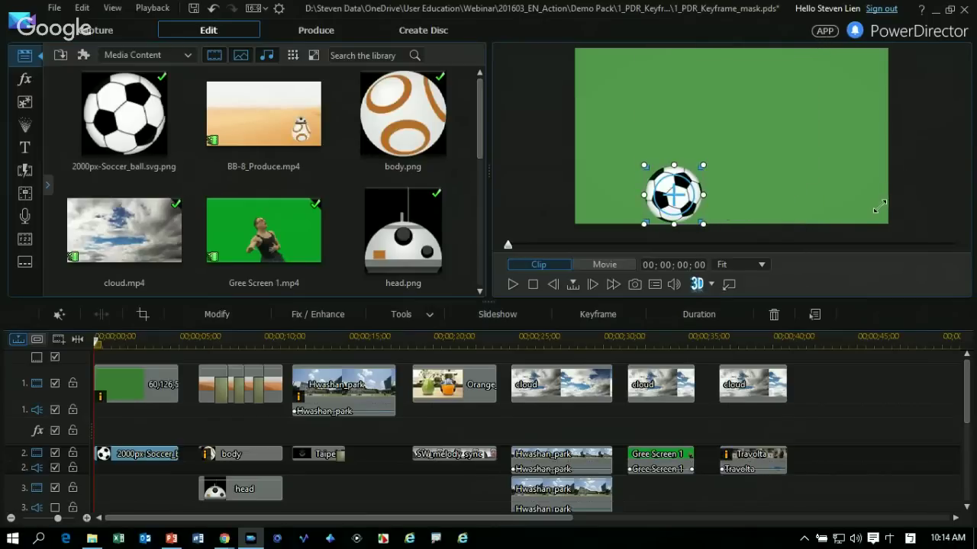
left_click_drag(854, 254, 768, 257)
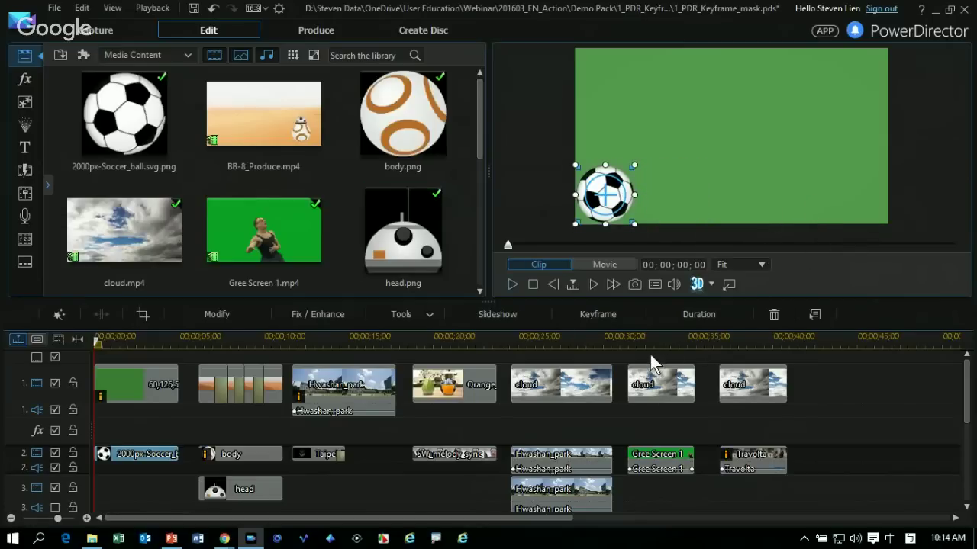
- Play back the first few seconds of the soccer ball over the green background and return to the timeline's start
key("space")
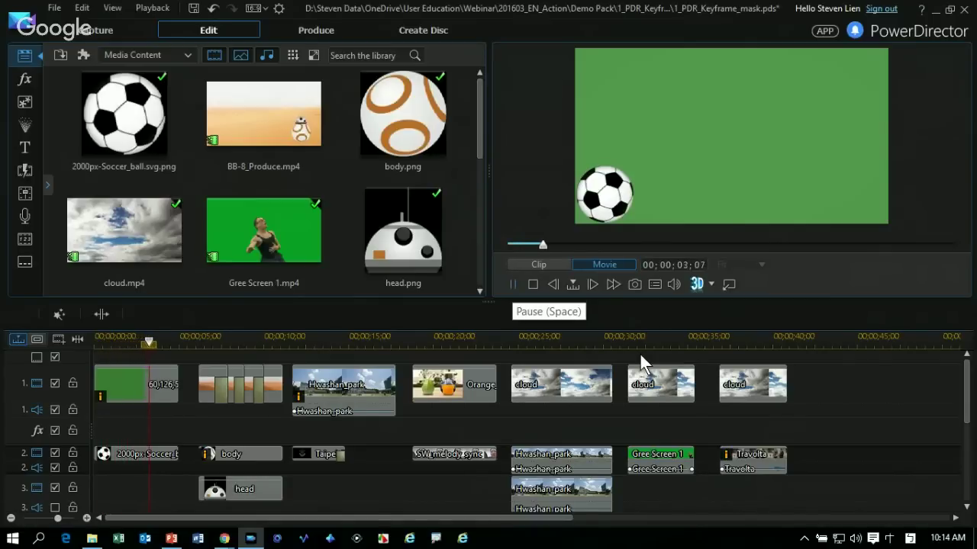
key("space")
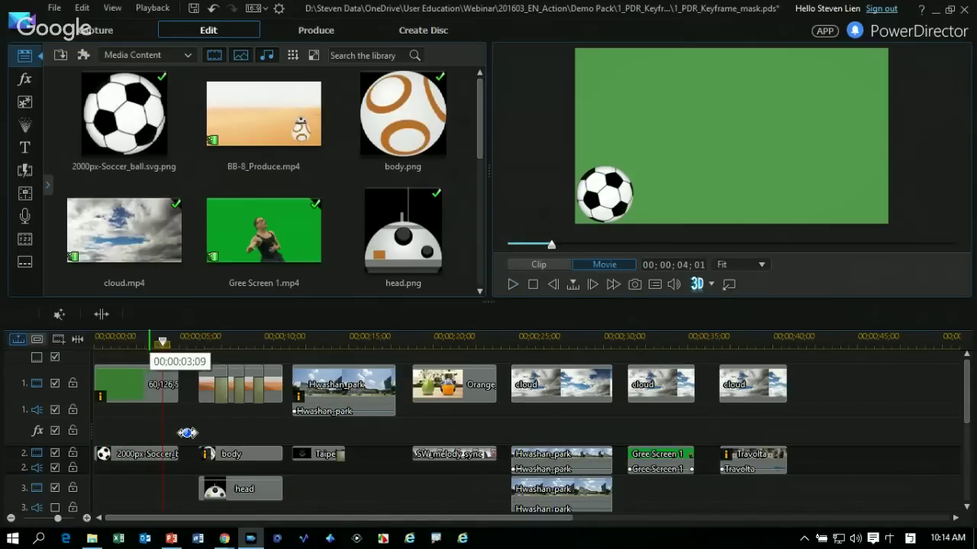
key("Home")
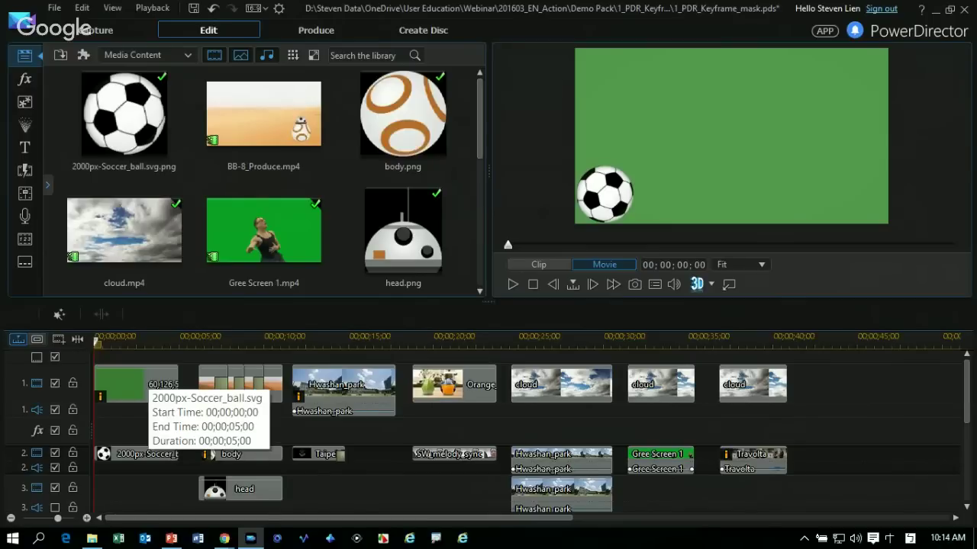
- In the PiP Designer, add a position keyframe at the clip's start and another at 00;00;05;00 with the ball in the lower-right corner
left_click(145, 454)
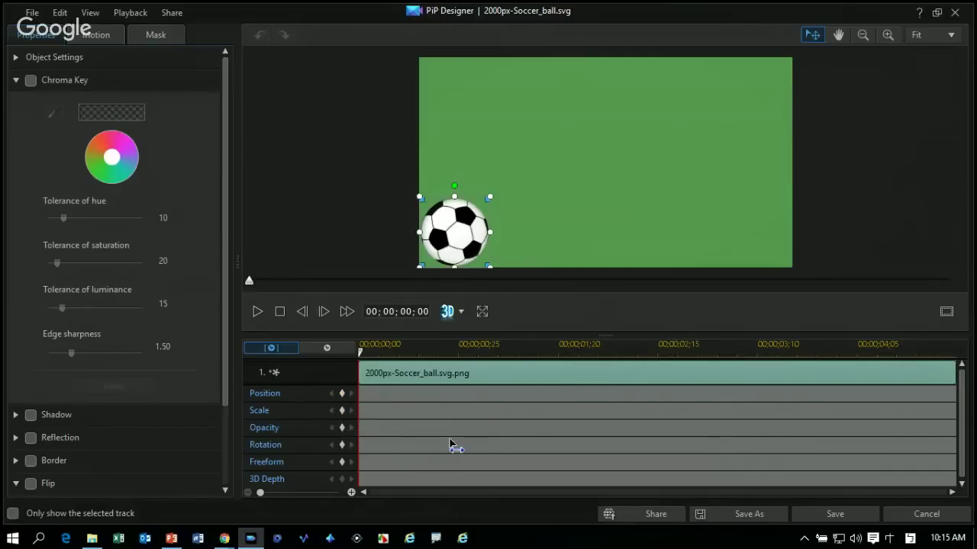
key("Left")
left_click_drag(455, 446, 955, 462)
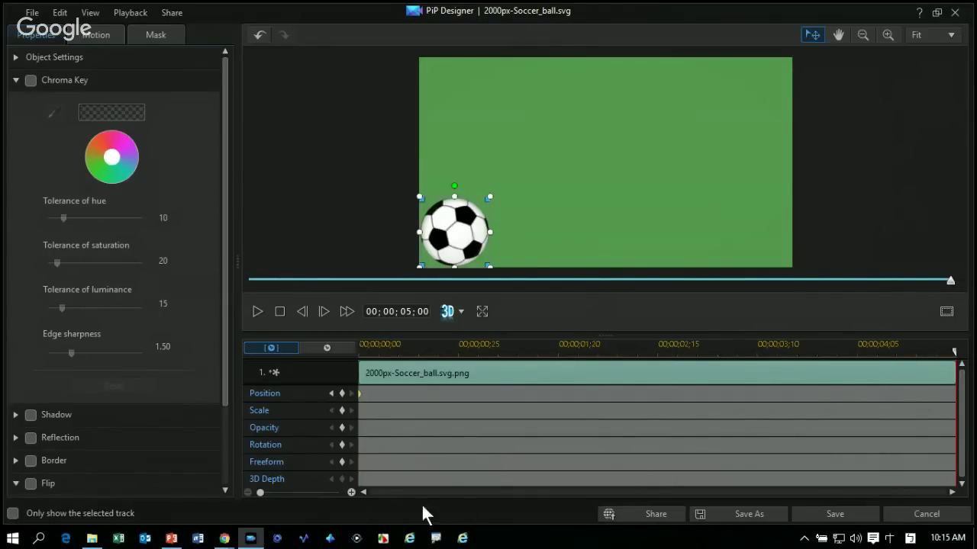
key("Left")
left_click_drag(563, 290, 942, 290)
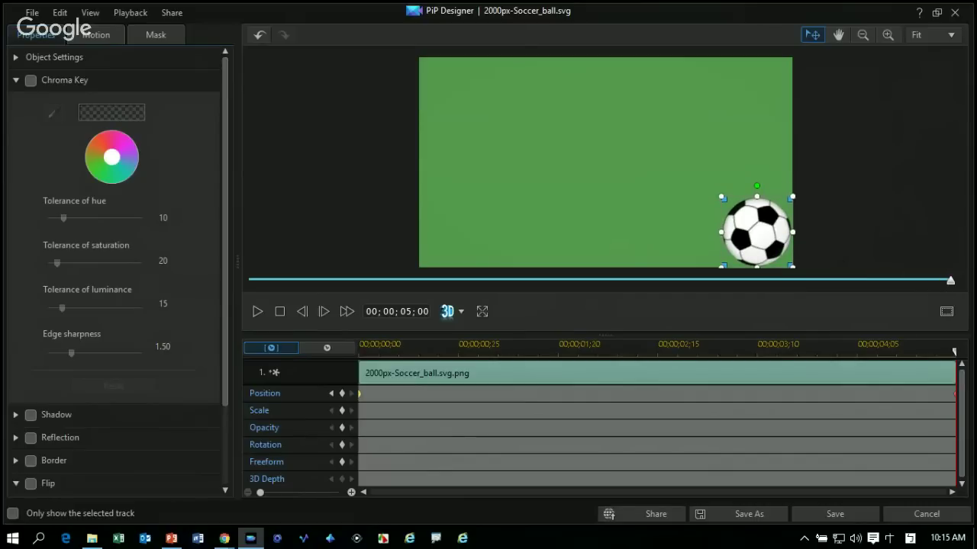
- Preview the ball's horizontal movement from the first frame and go back to the starting position keyframe
left_click_drag(950, 443, 414, 436)
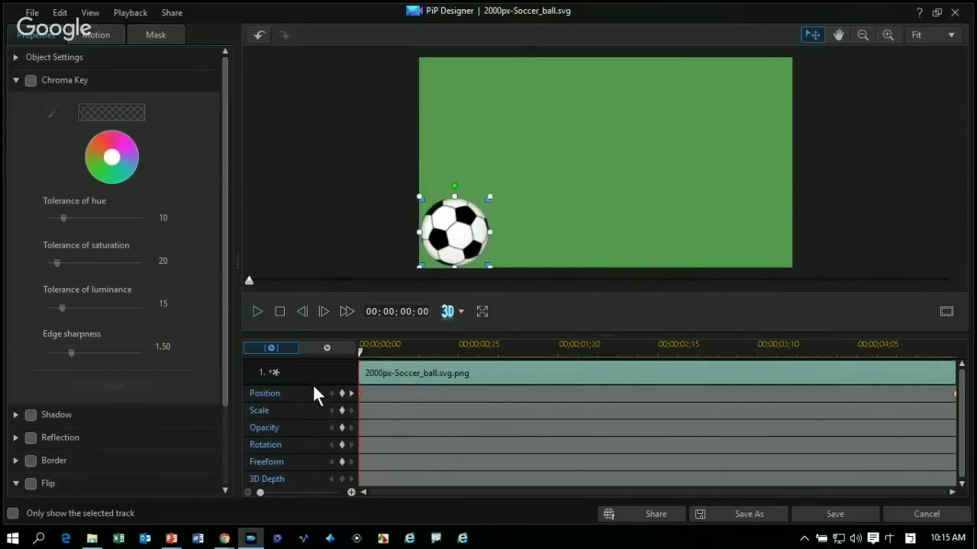
key("space")
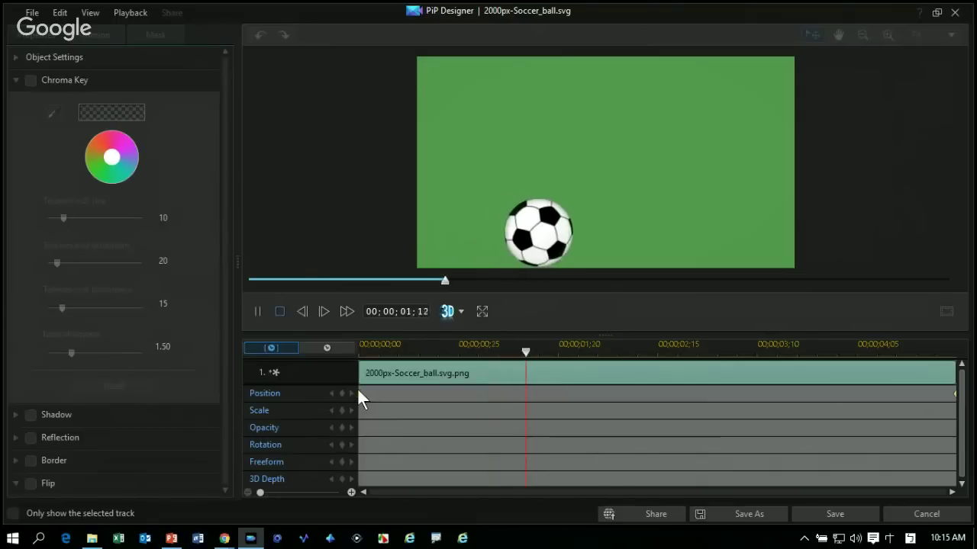
left_click(357, 388)
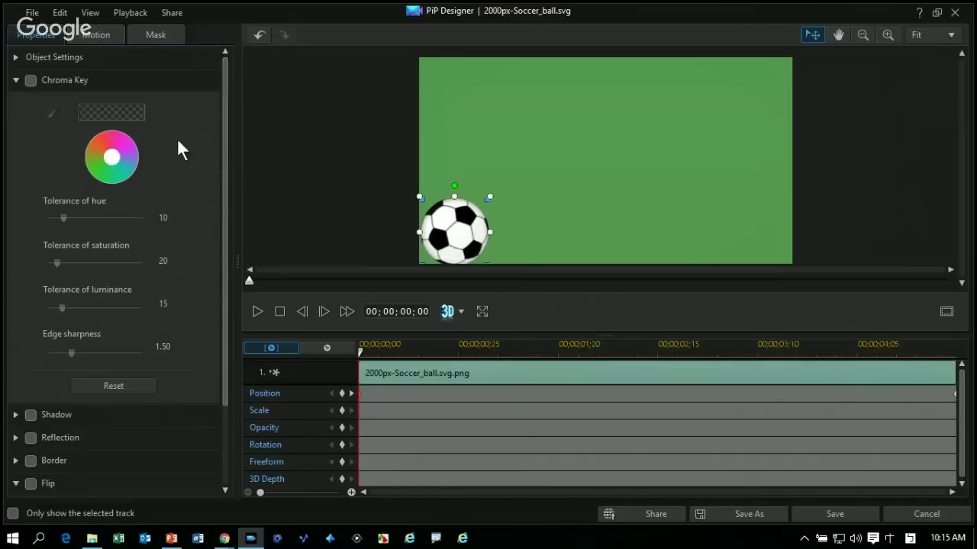
- Give the ball's motion a clockwise rotation of 1544 degrees and preview it rolling across the frame
left_click(116, 42)
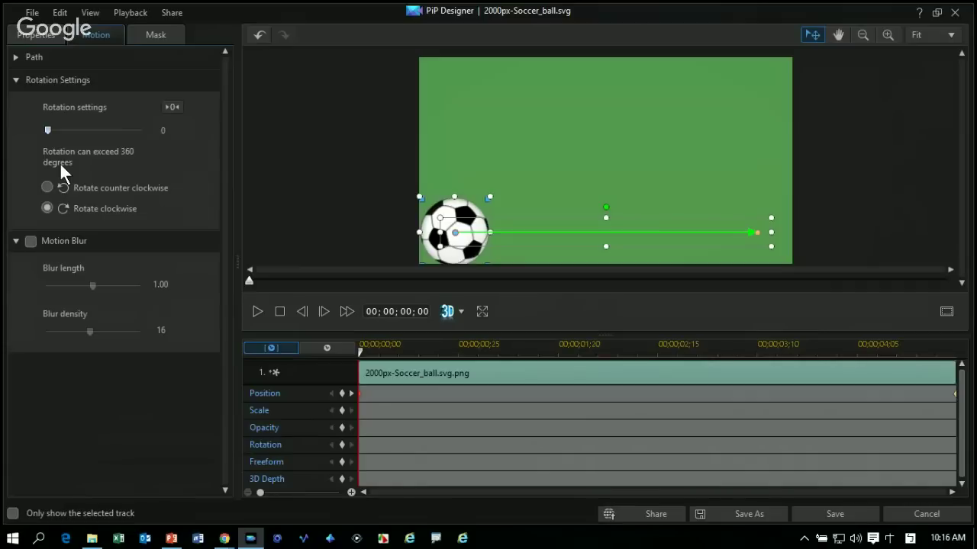
left_click_drag(60, 162, 146, 160)
key("space")
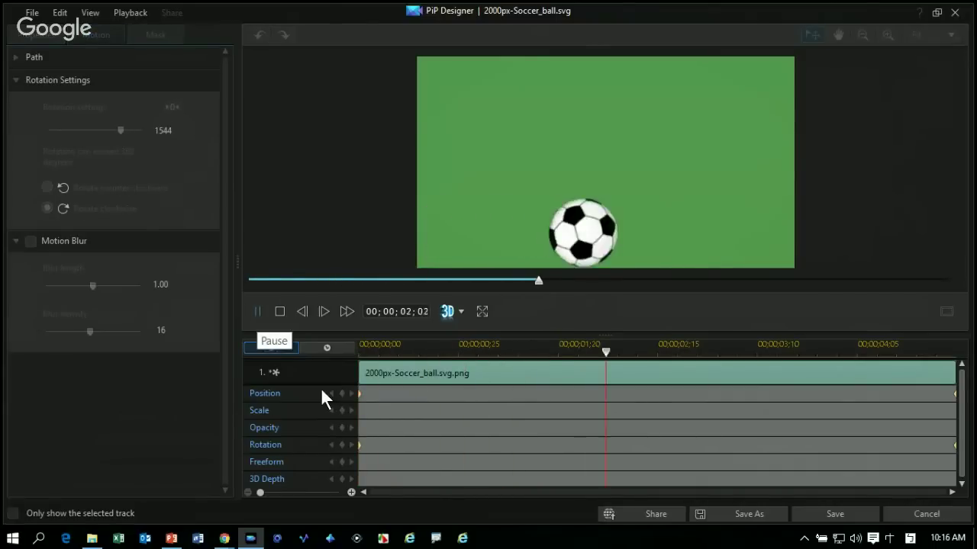
key("space")
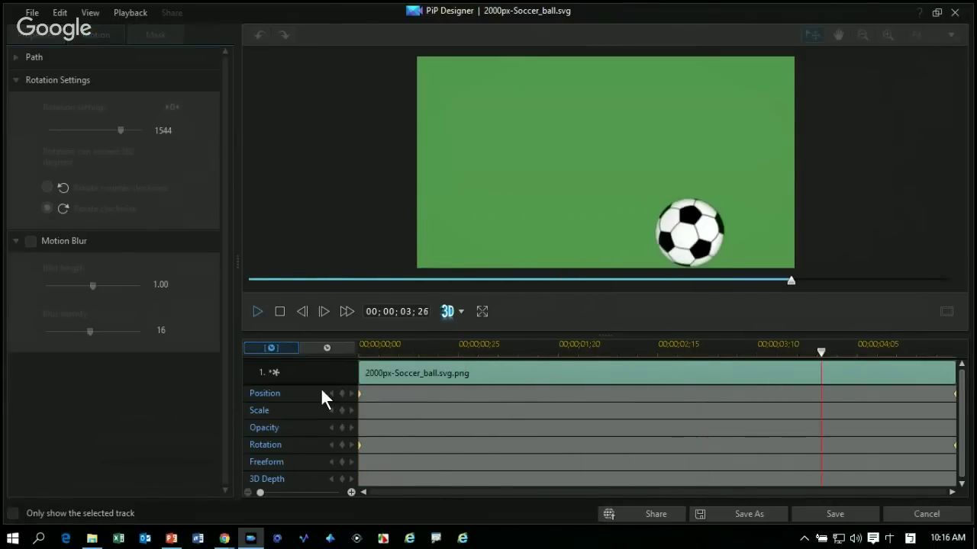
key("ctrl+slash")
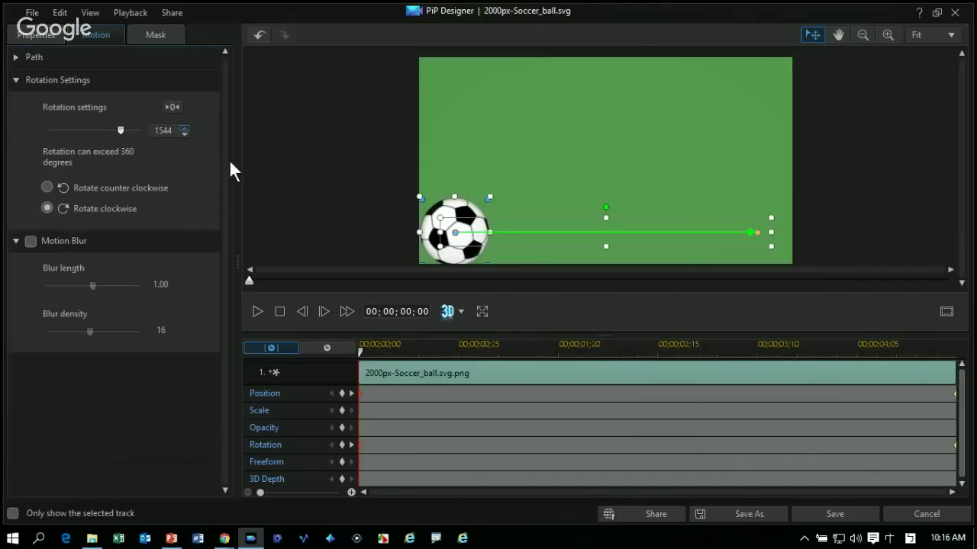
- Set the ball's clockwise rotation to 2100 degrees and preview the faster spin
left_click(185, 127)
left_click_drag(160, 130, 176, 131)
key("BackSpace")
type("7")
key("BackSpace")
key("BackSpace")
type("2100")
key("Return")
key("space")
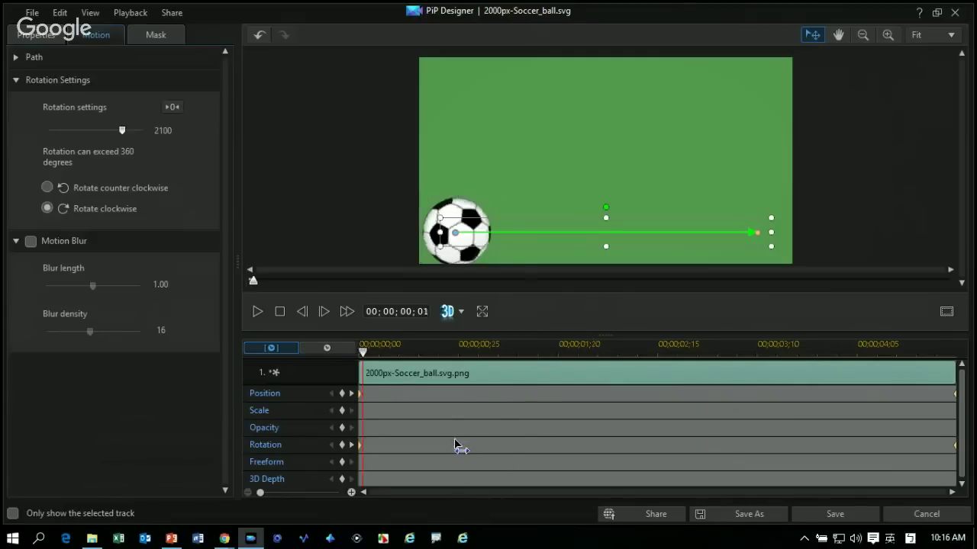
- Add a scale keyframe at the clip's start, then at 00;00;05;00 enlarge the ball and move it up fully inside the frame
left_click_drag(457, 351, 430, 497)
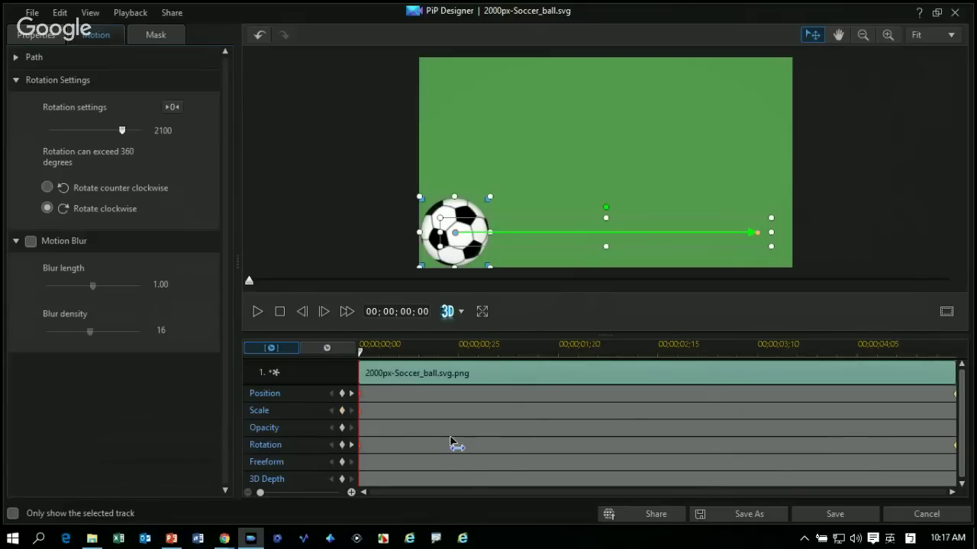
left_click(534, 450)
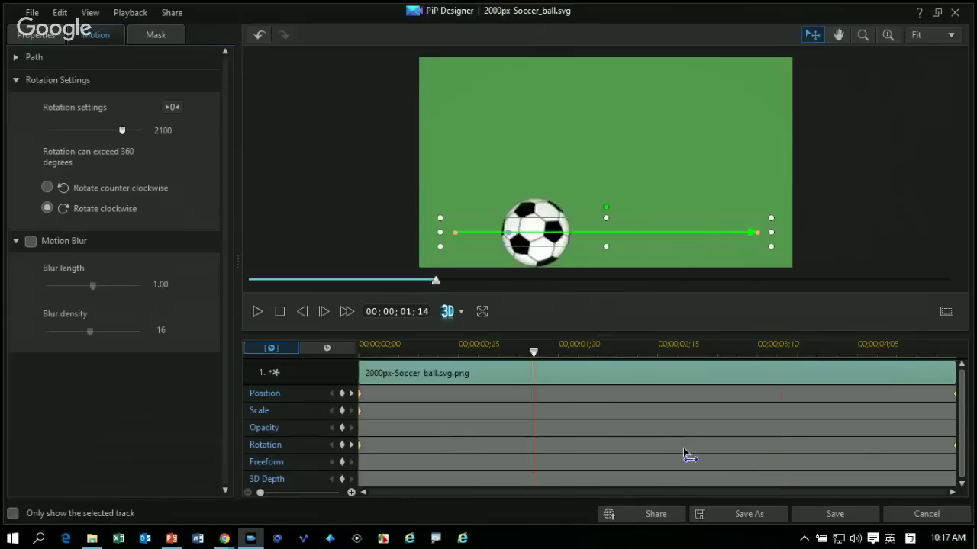
left_click_drag(685, 453, 955, 454)
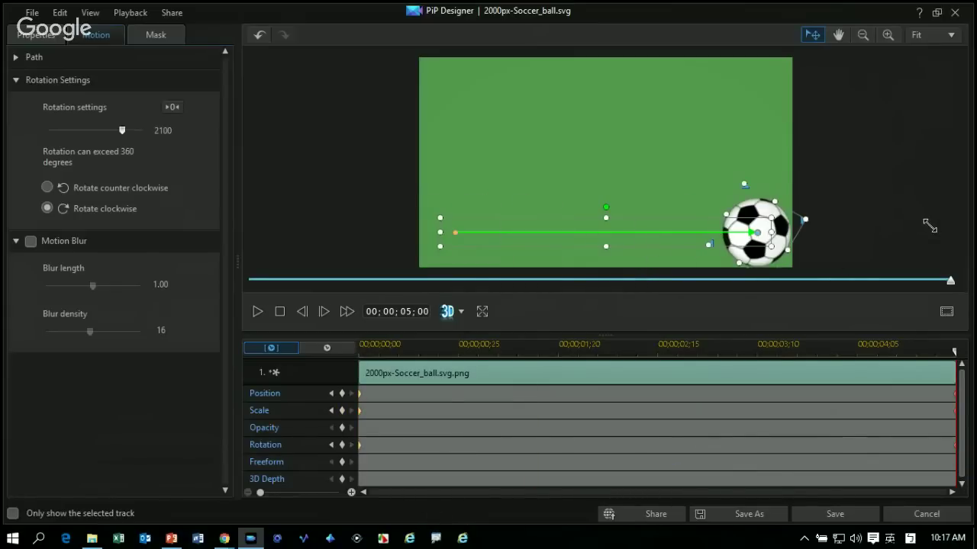
left_click_drag(805, 219, 898, 200)
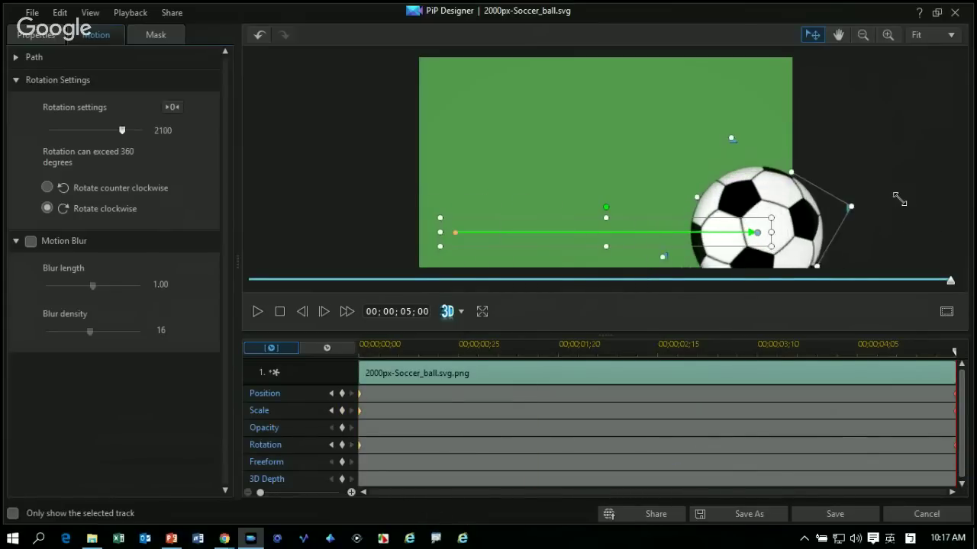
left_click_drag(948, 277, 911, 242)
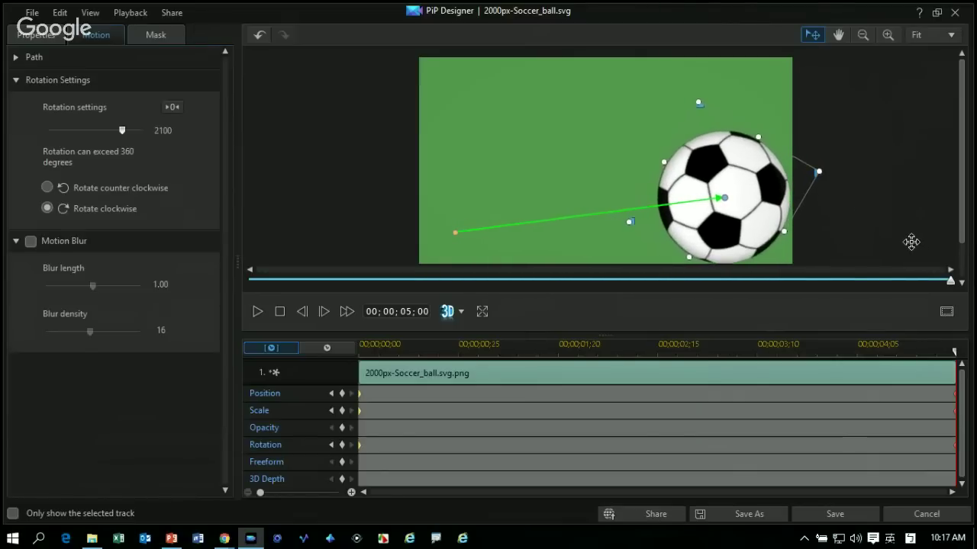
- Preview the growing, rolling ball from the first keyframe and save the animation back to the timeline
left_click(361, 394)
key("space")
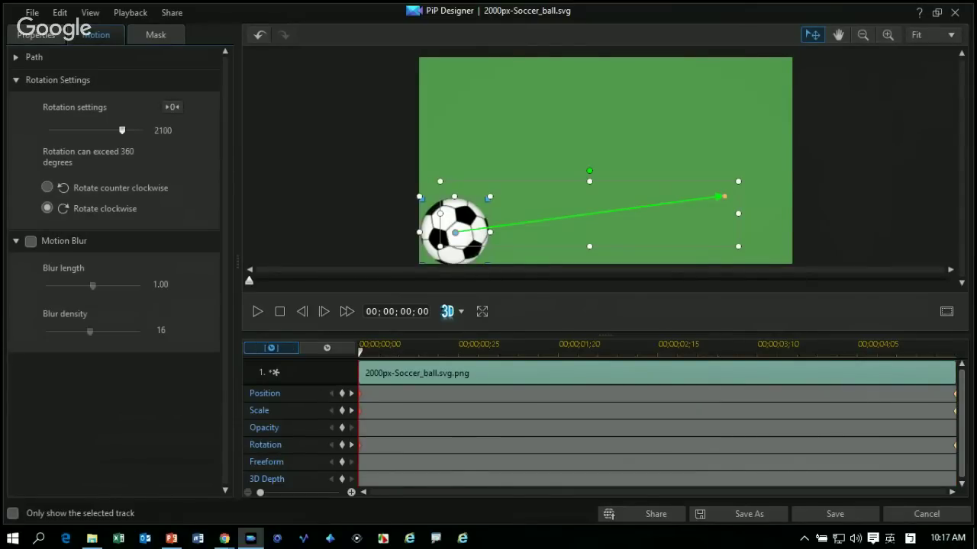
left_click(834, 514)
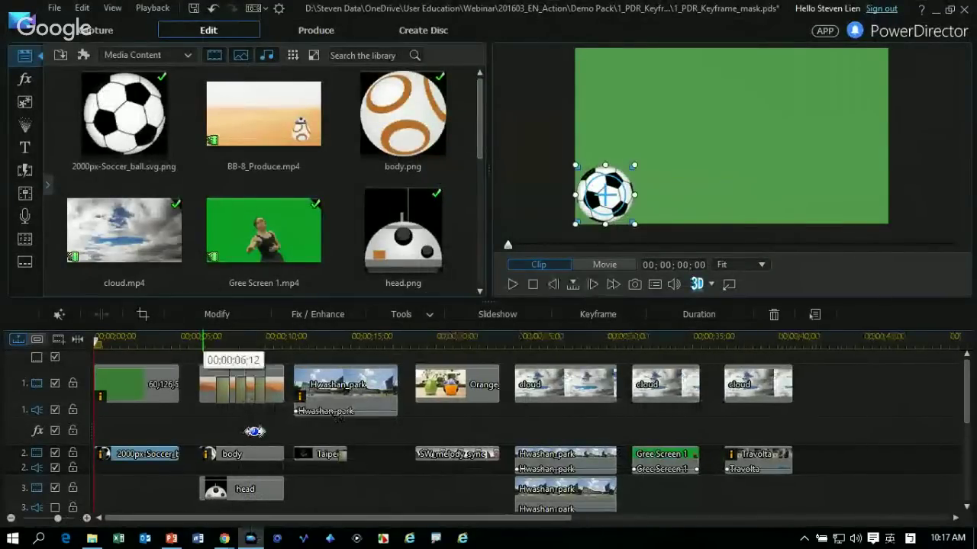
- Play the desert section with the body and head clips to examine the rolling BB-8 animation
left_click(266, 451)
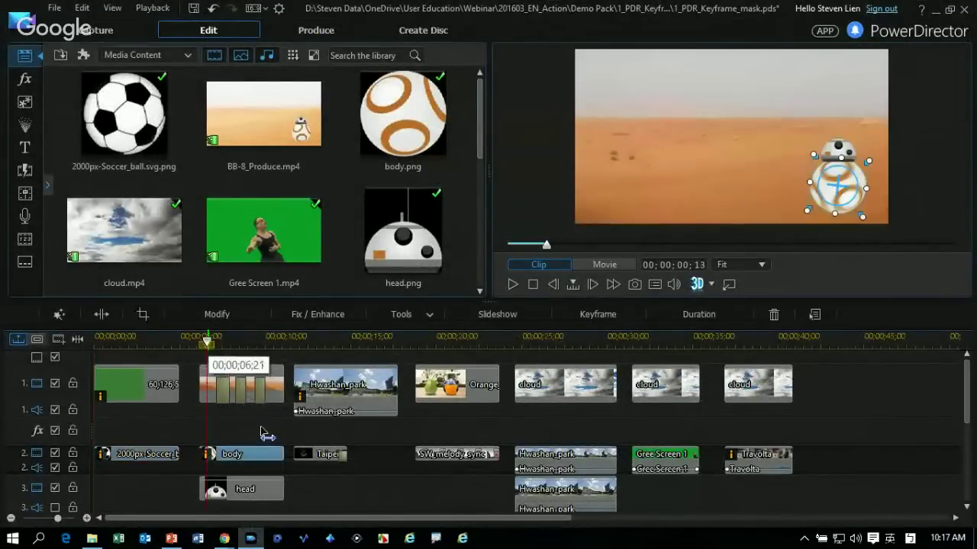
left_click(258, 432)
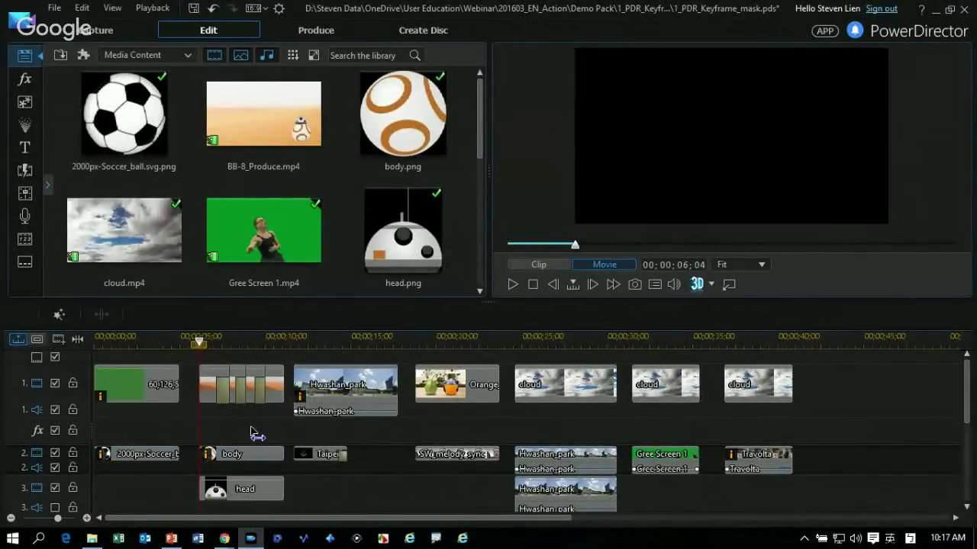
left_click(257, 453)
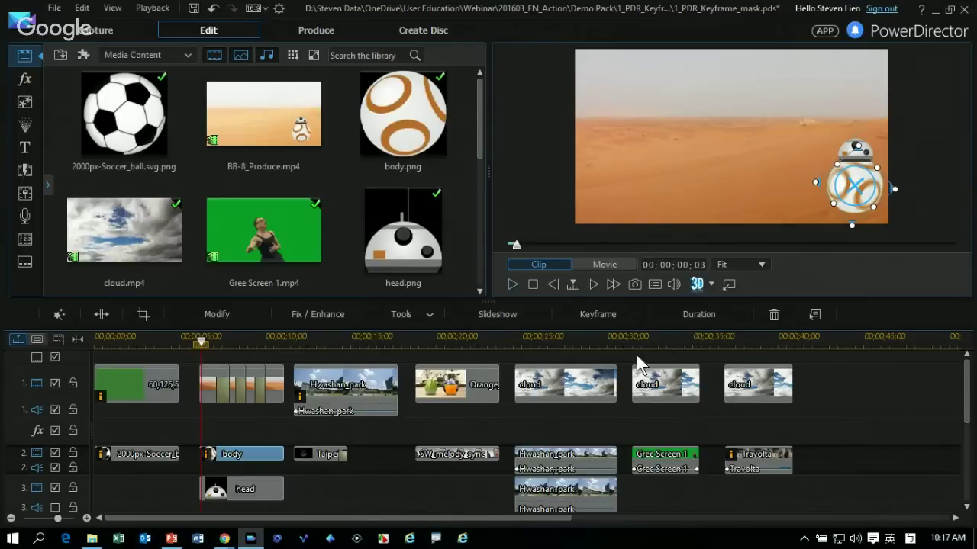
key("space")
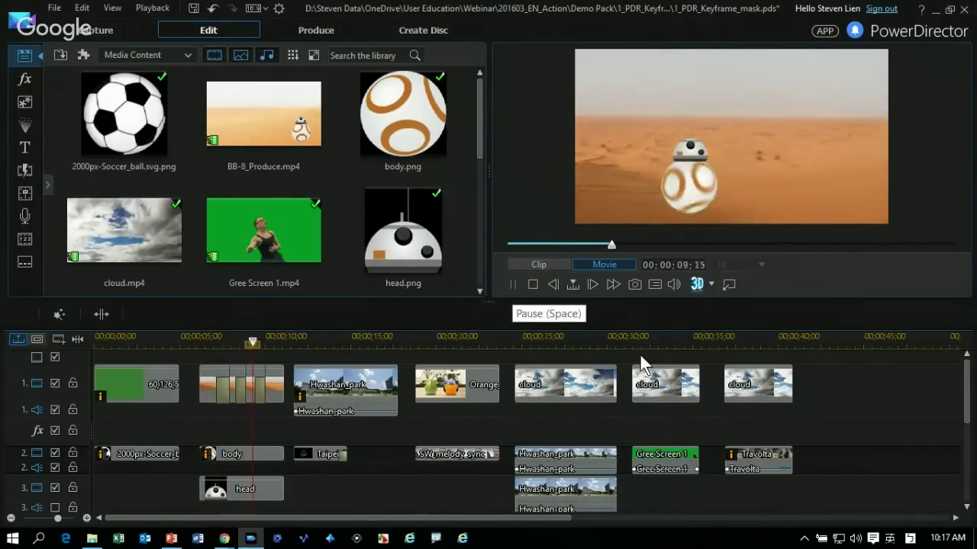
key("space")
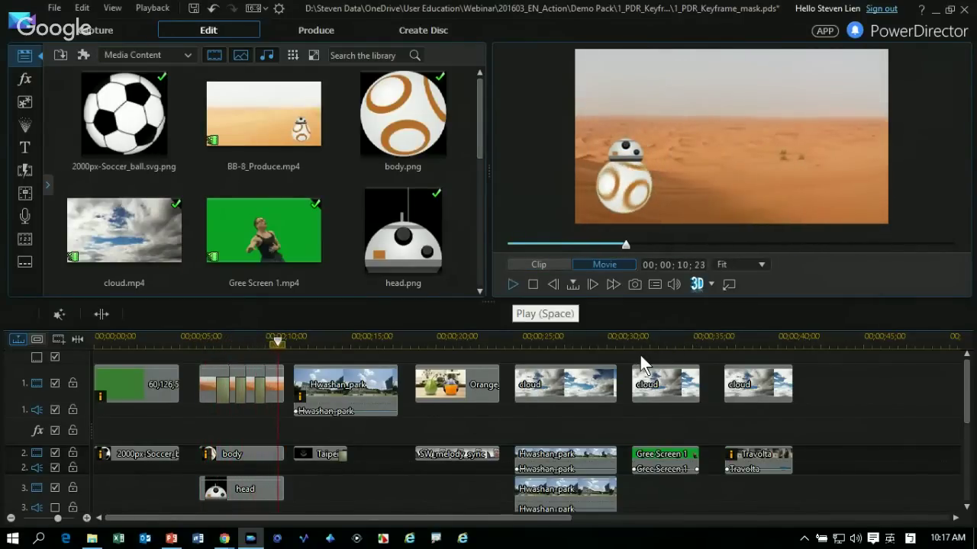
- Replay the BB-8 animation from near the start of the body clip and move the playhead to the Hwashan_park clip's beginning
left_click(326, 437)
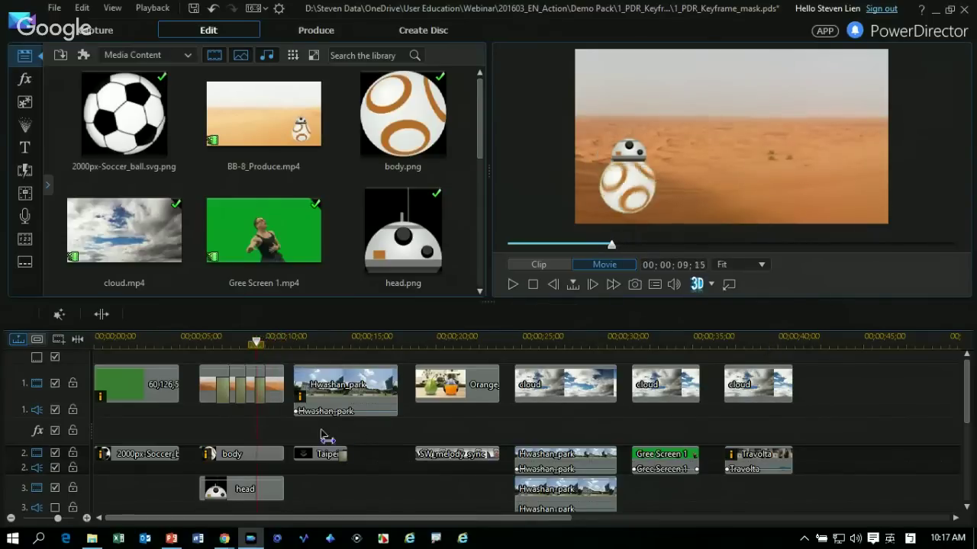
left_click(271, 438)
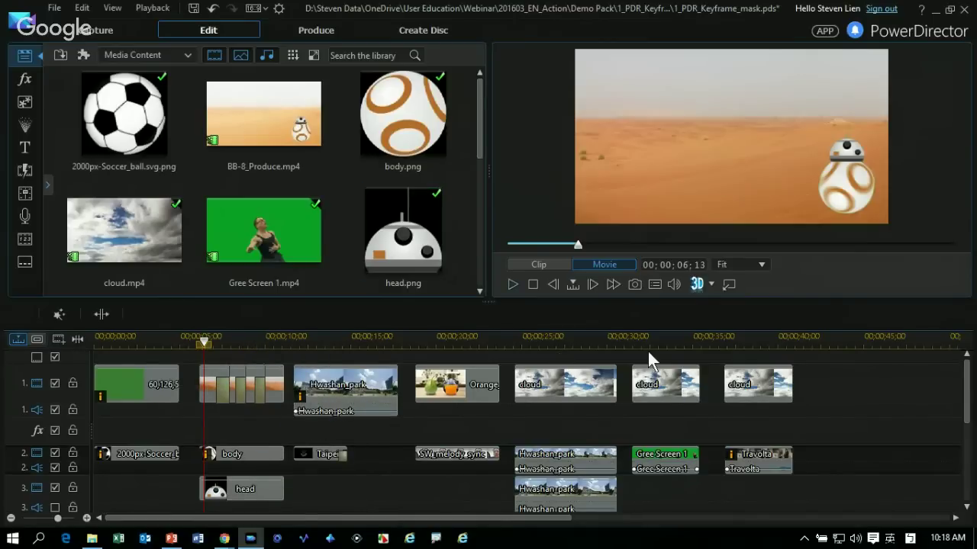
key("space")
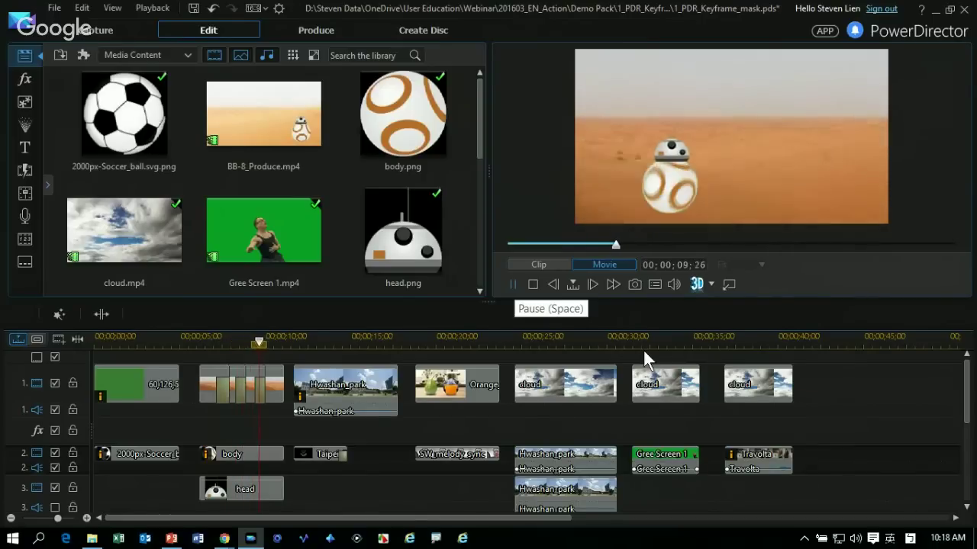
key("space")
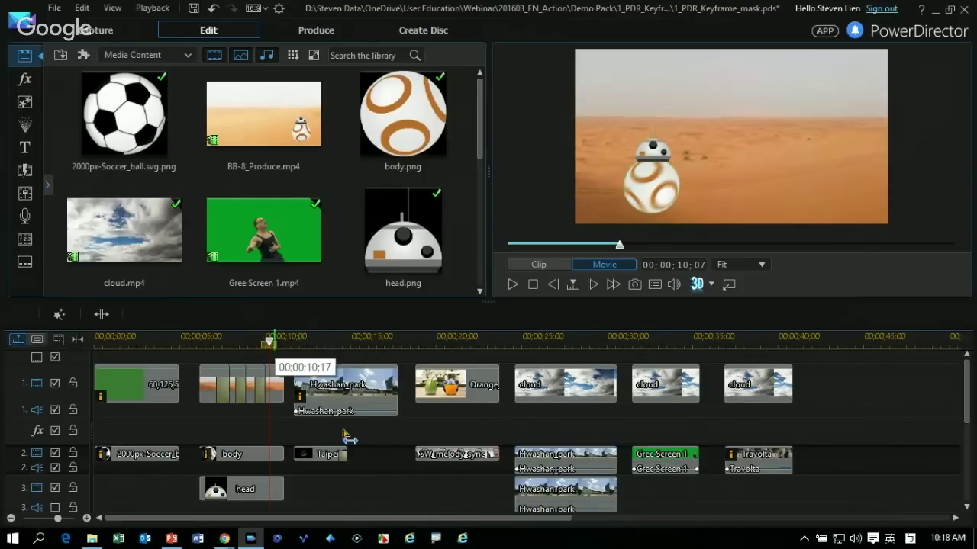
left_click_drag(339, 433, 373, 430)
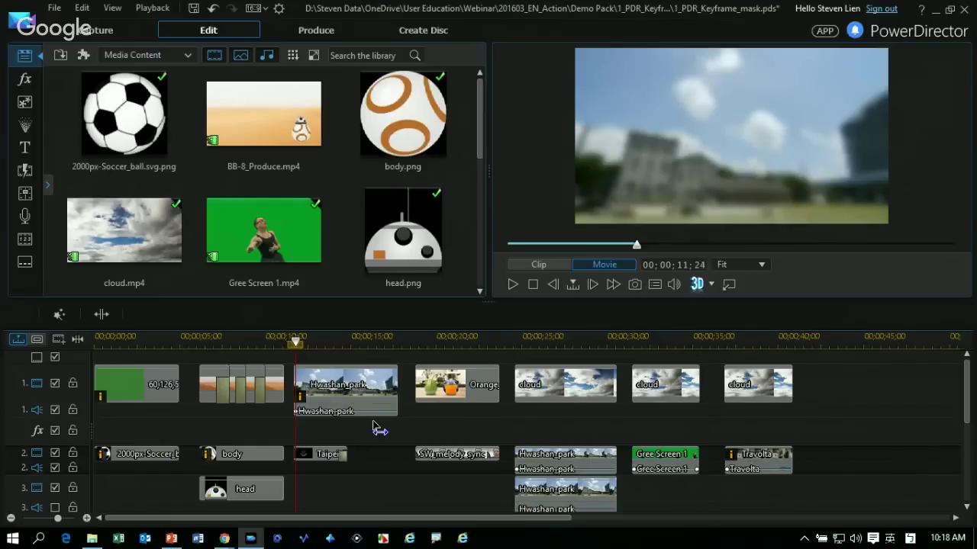
- Preview the Hwashan_park section on the timeline to examine how the scene changes from blurred to sharp behind the Taipei title
left_click_drag(379, 430, 427, 436)
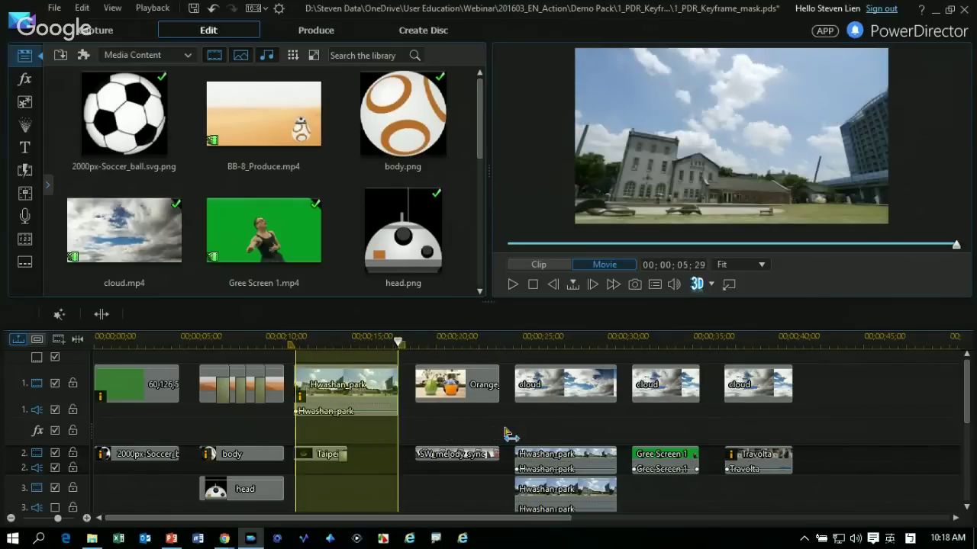
right_click(428, 437)
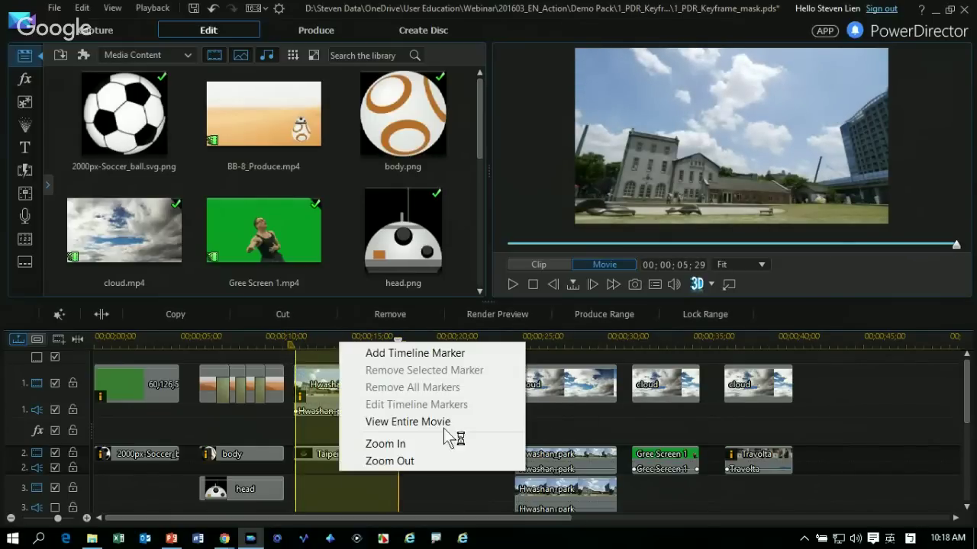
left_click(402, 492)
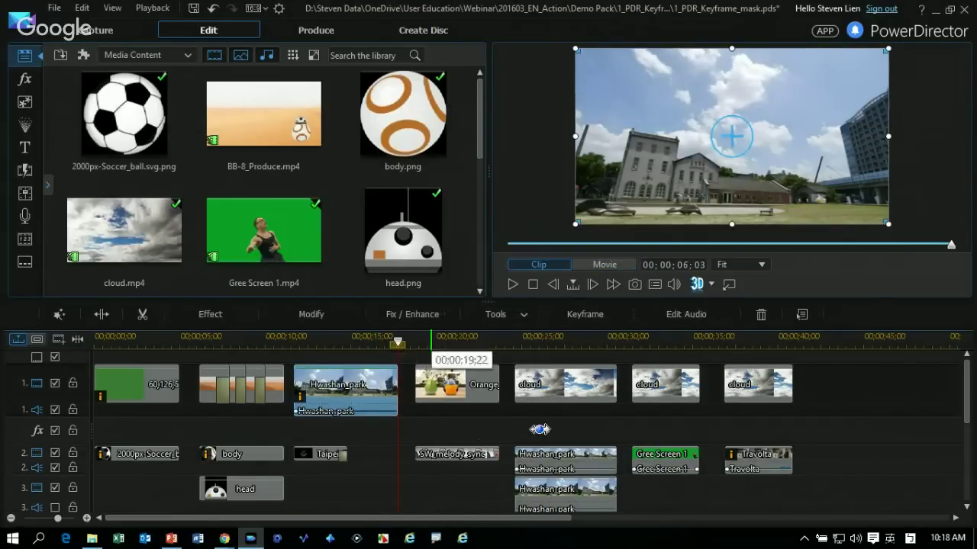
left_click(408, 429)
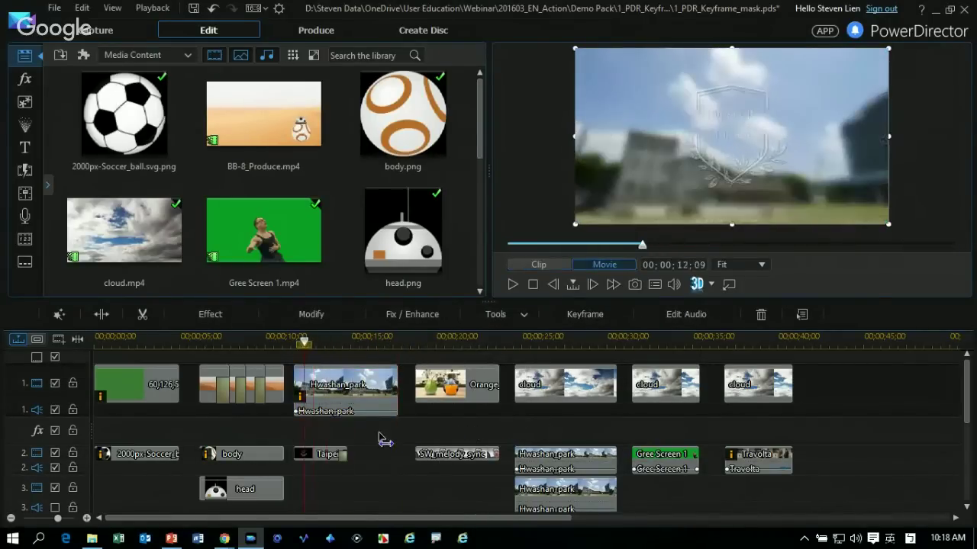
left_click_drag(384, 440, 377, 445)
left_click(376, 444)
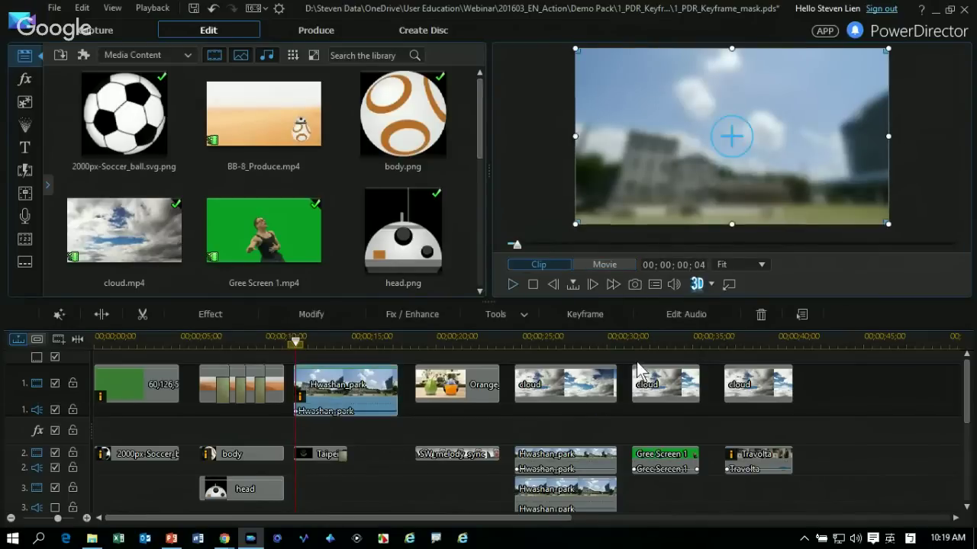
key("space")
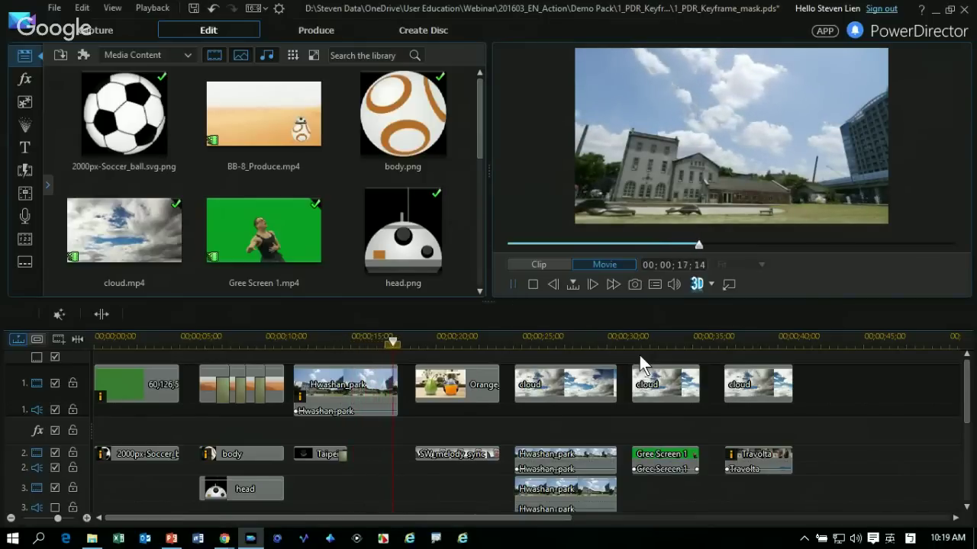
key("space")
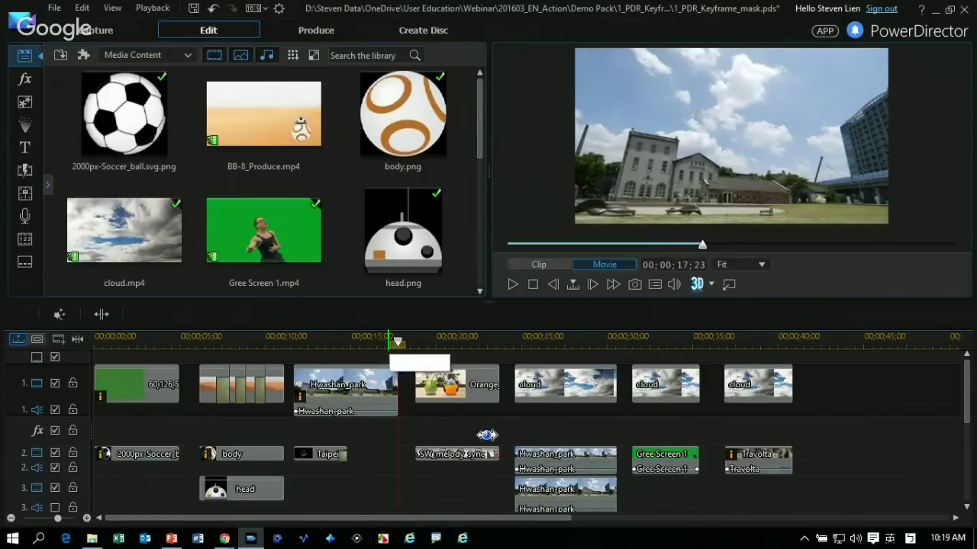
- Search the effects library for "blur" and try to apply Gaussian Blur to the Hwashan_park clip
left_click(351, 401)
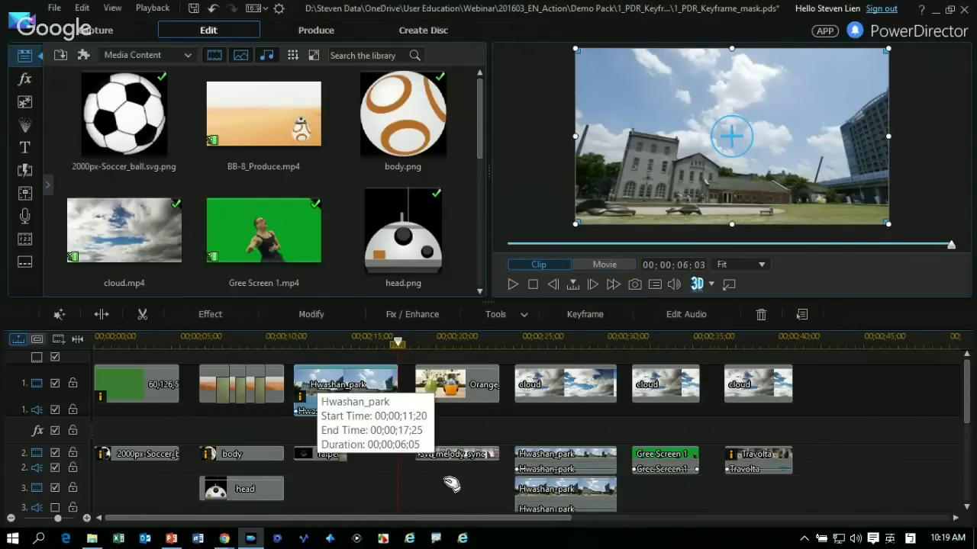
left_click(24, 78)
left_click(362, 55)
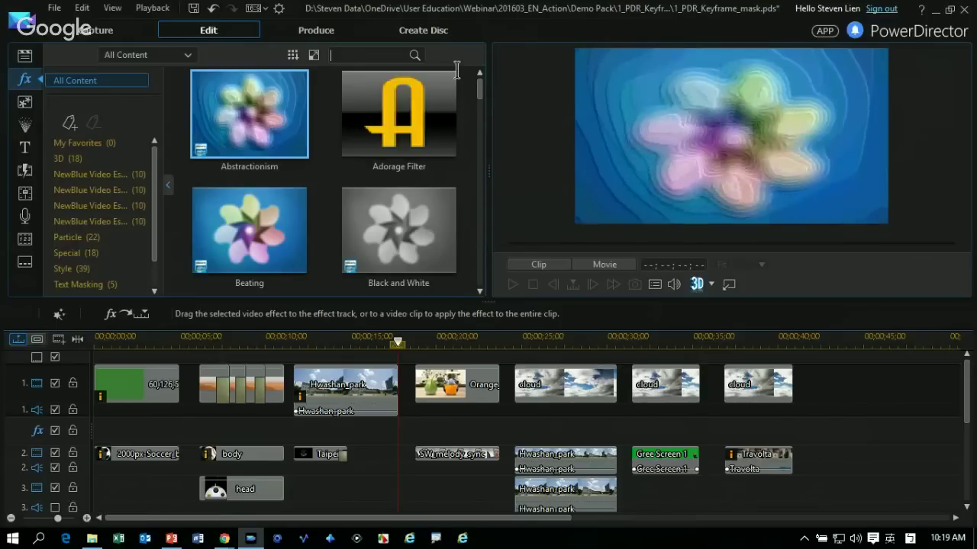
type("gu")
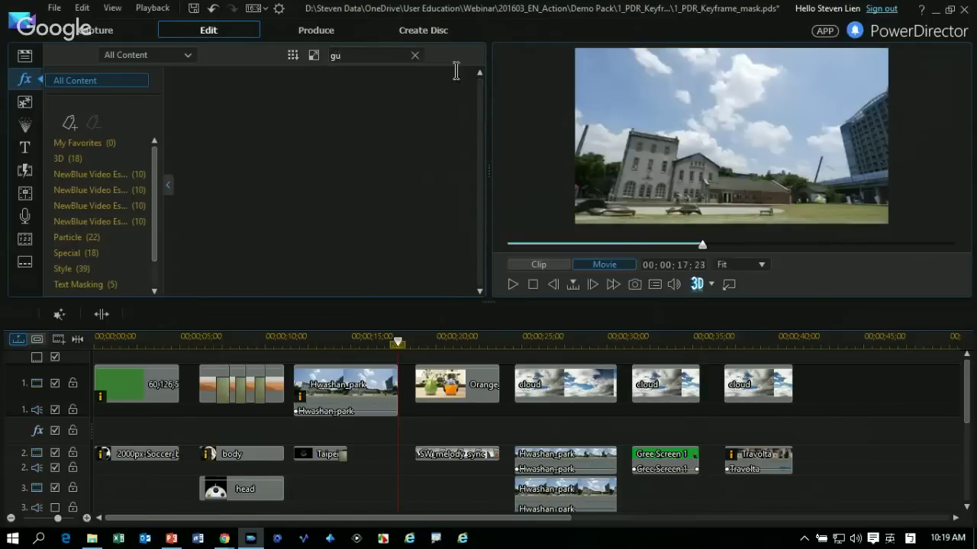
type("blur")
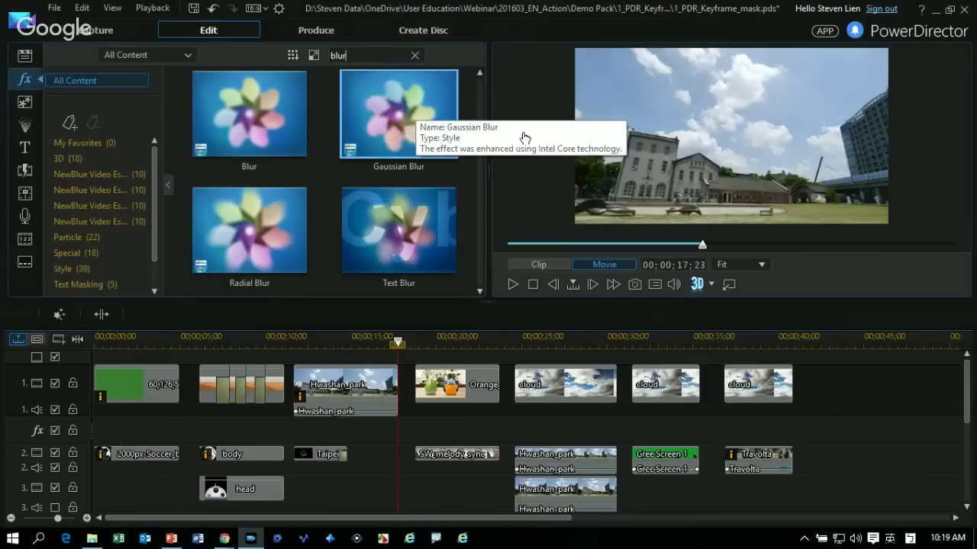
left_click_drag(419, 112, 340, 374)
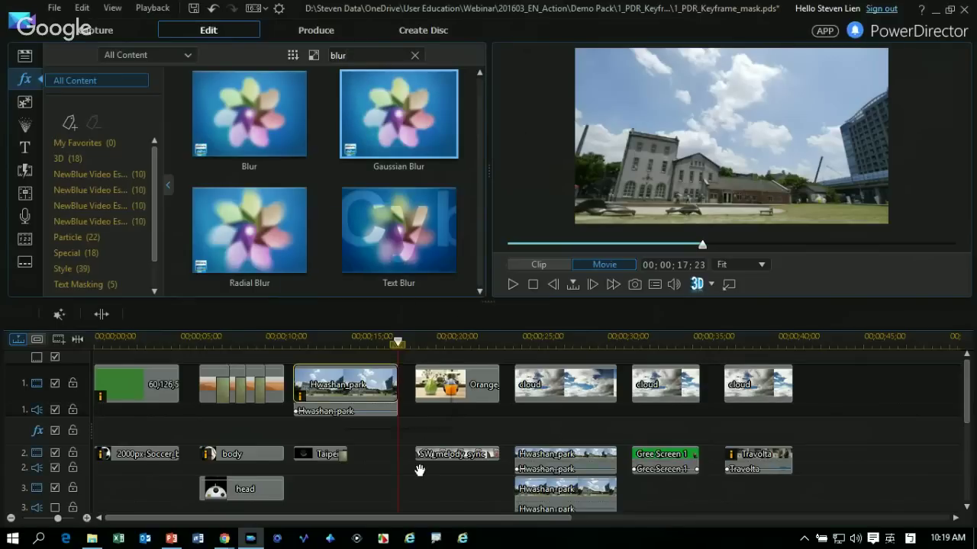
left_click_drag(419, 470, 421, 468)
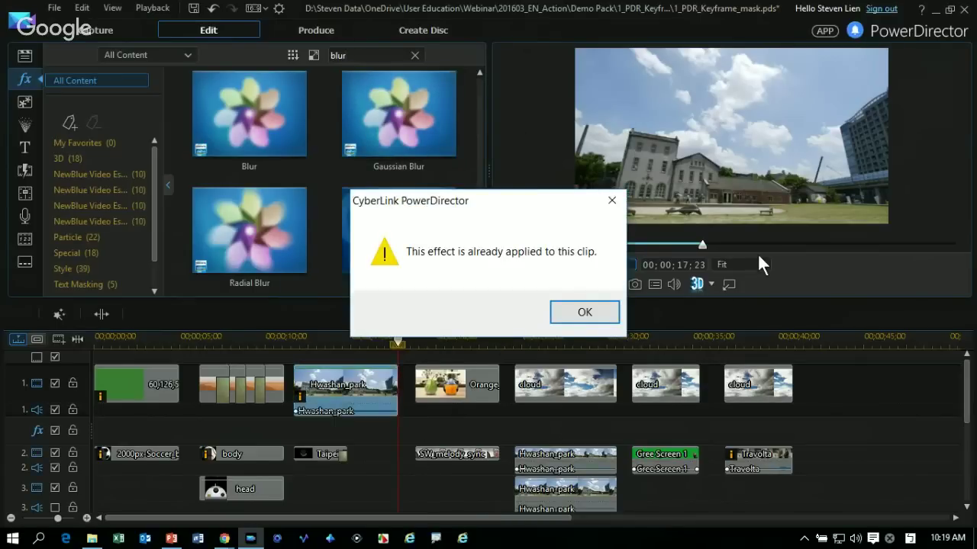
left_click(584, 312)
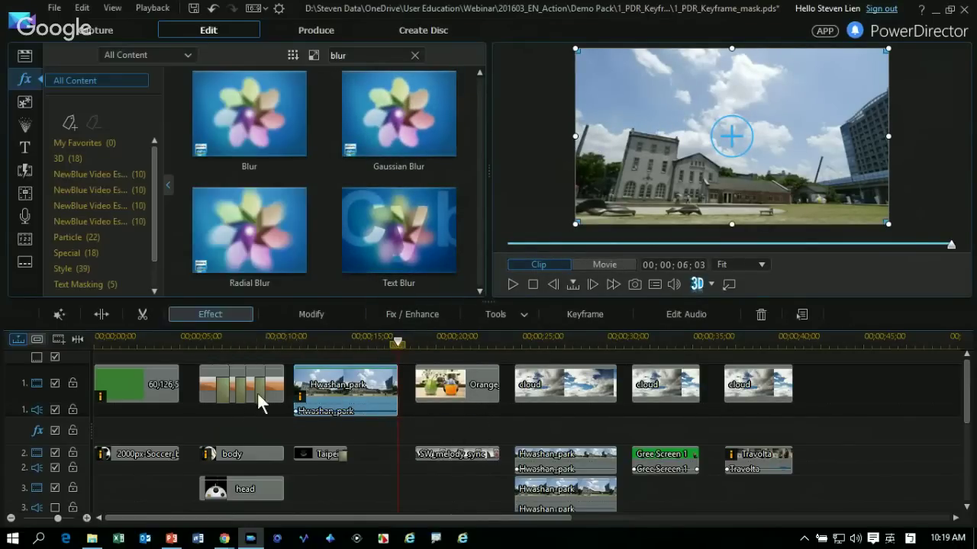
- Open the Hwashan_park clip's keyframe settings and play across the Gaussian Blur Degree keyframes to examine the change from blurred to sharp
left_click(289, 396)
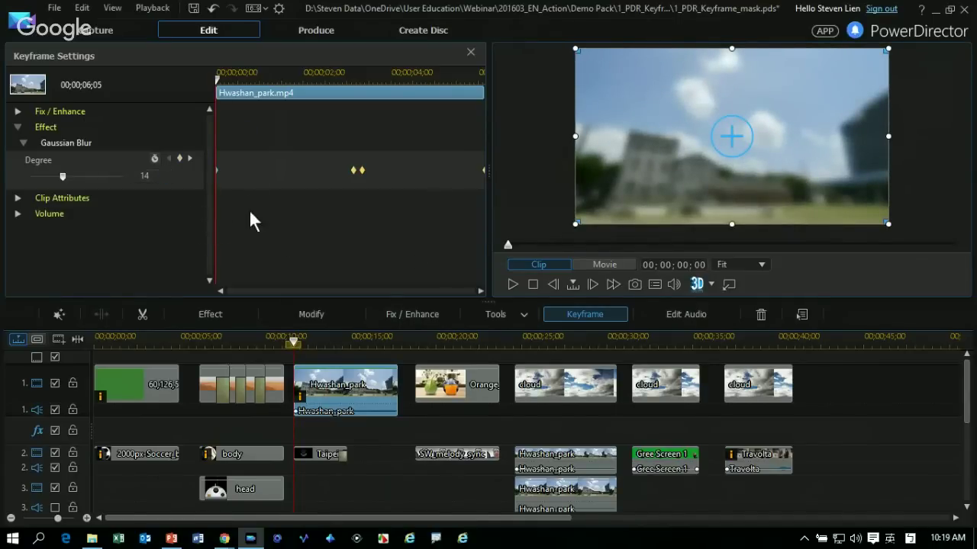
key("space")
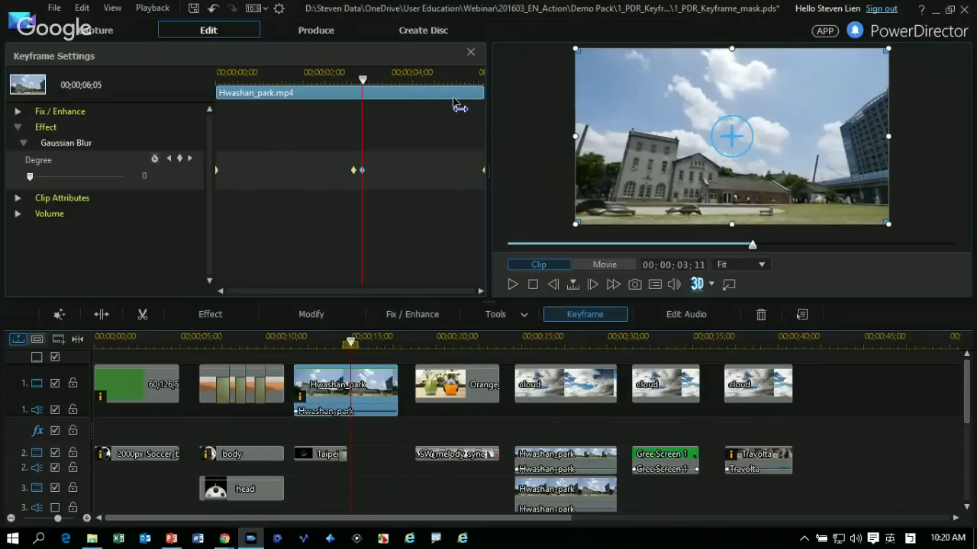
left_click_drag(456, 104, 264, 113)
key("space")
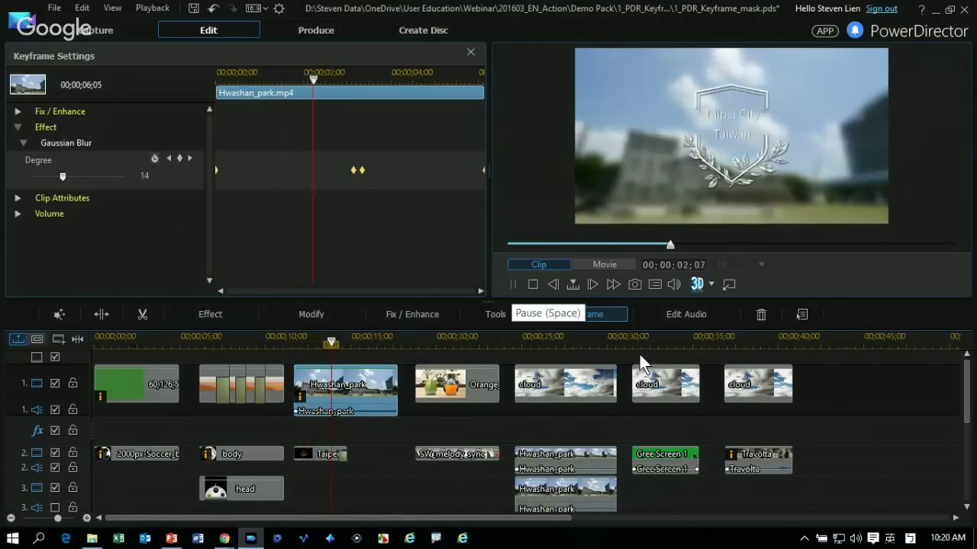
key("space")
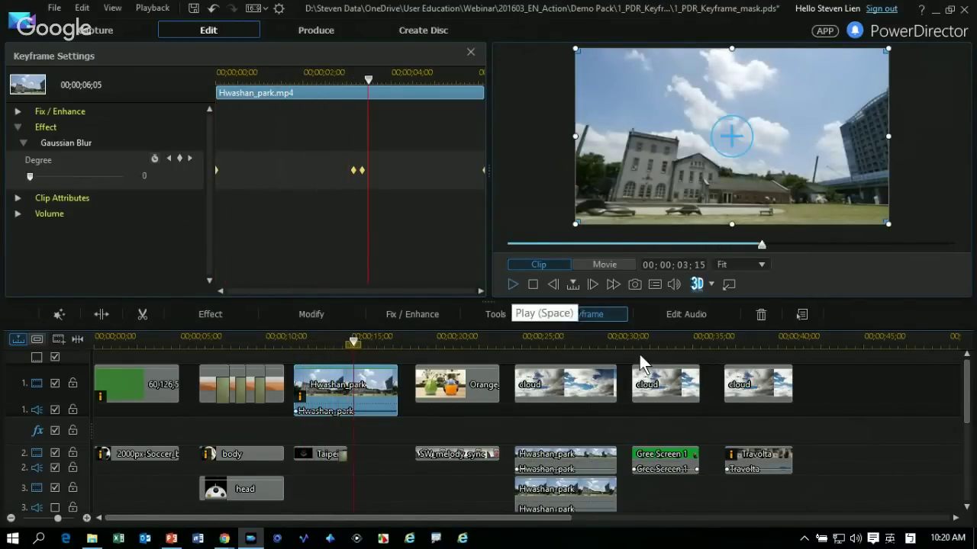
left_click_drag(461, 101, 440, 102)
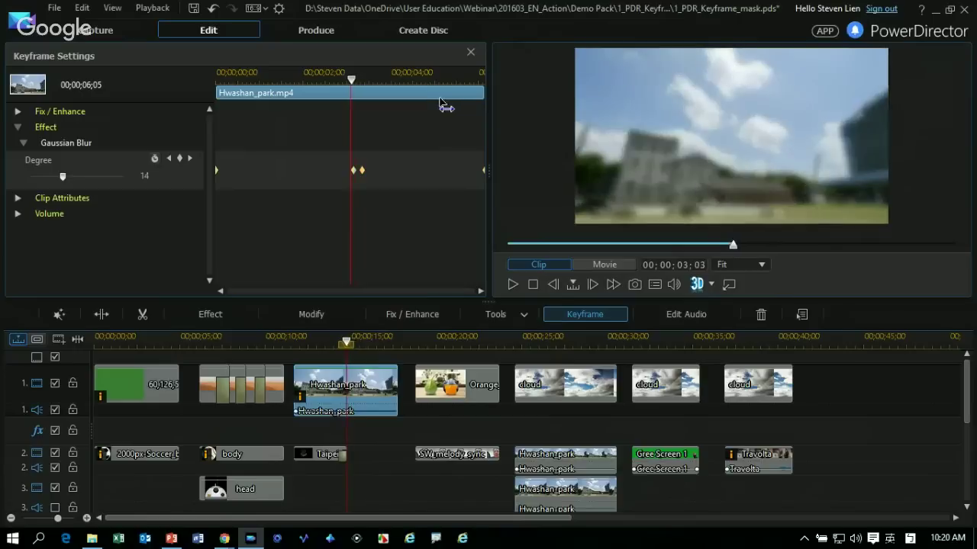
key("space")
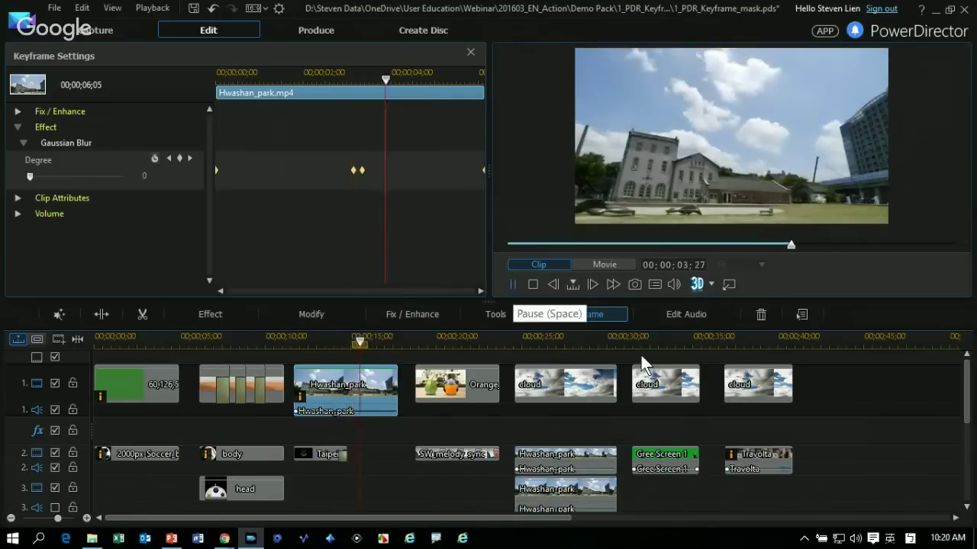
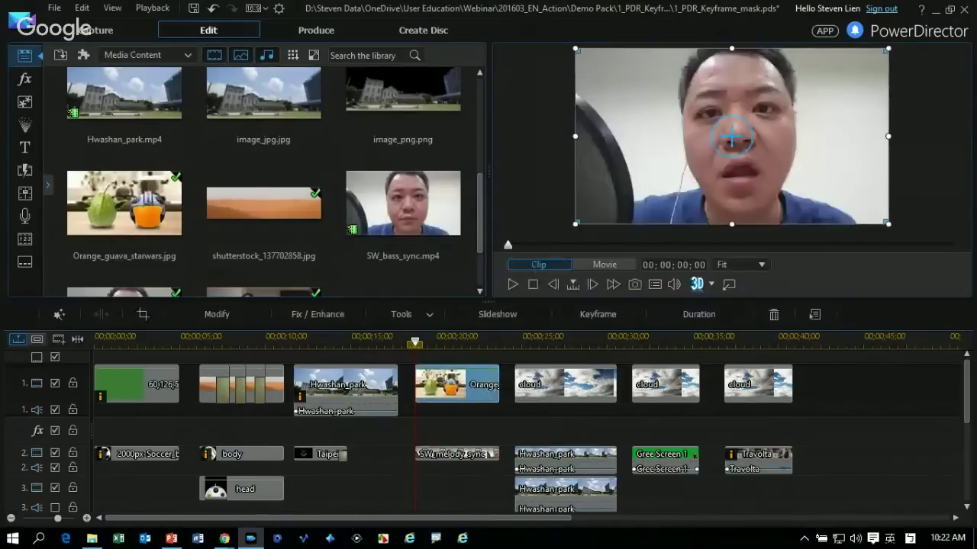
- Move the SW_melody_sync clip aside to view the Orange_guava_starwars image beneath, put it back above the image, and preview it
left_click_drag(454, 454, 392, 454)
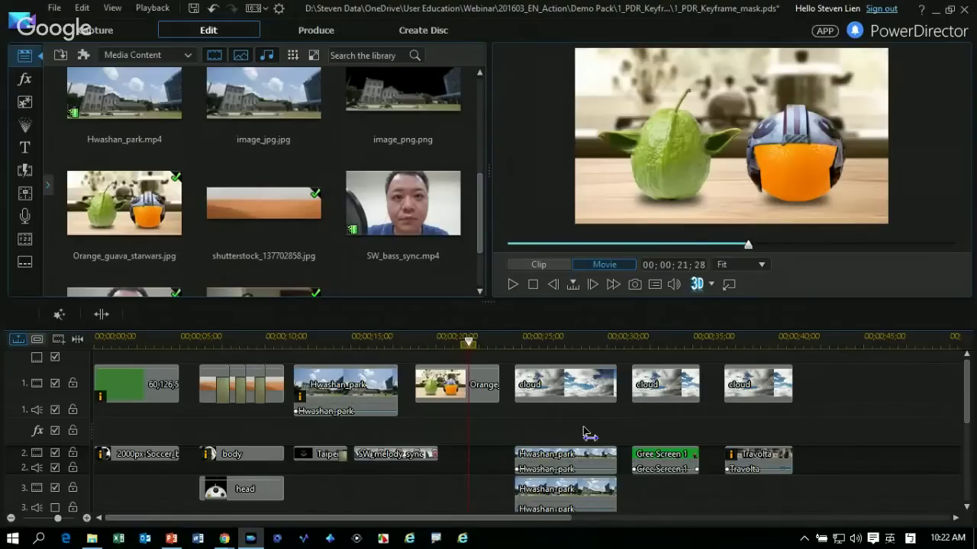
left_click_drag(381, 454, 445, 454)
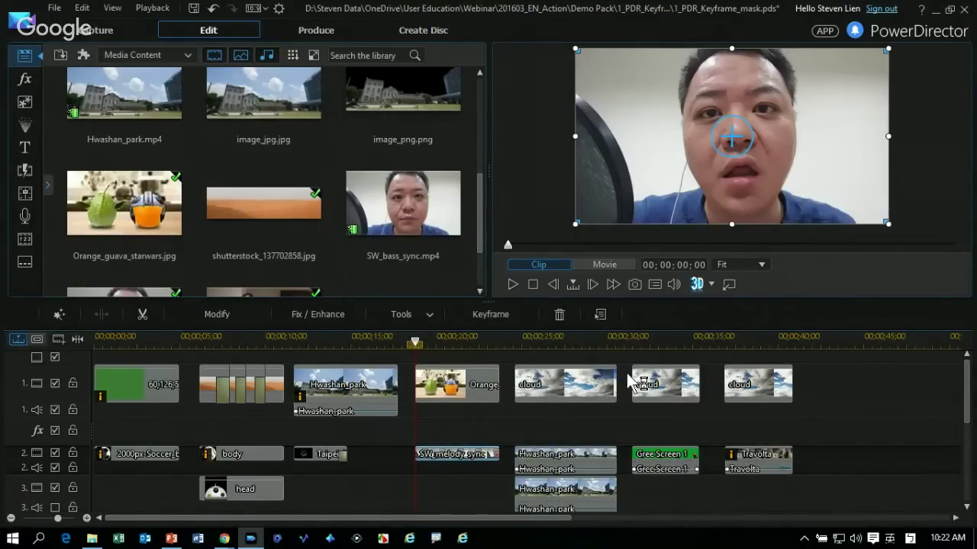
key("space")
key("space")
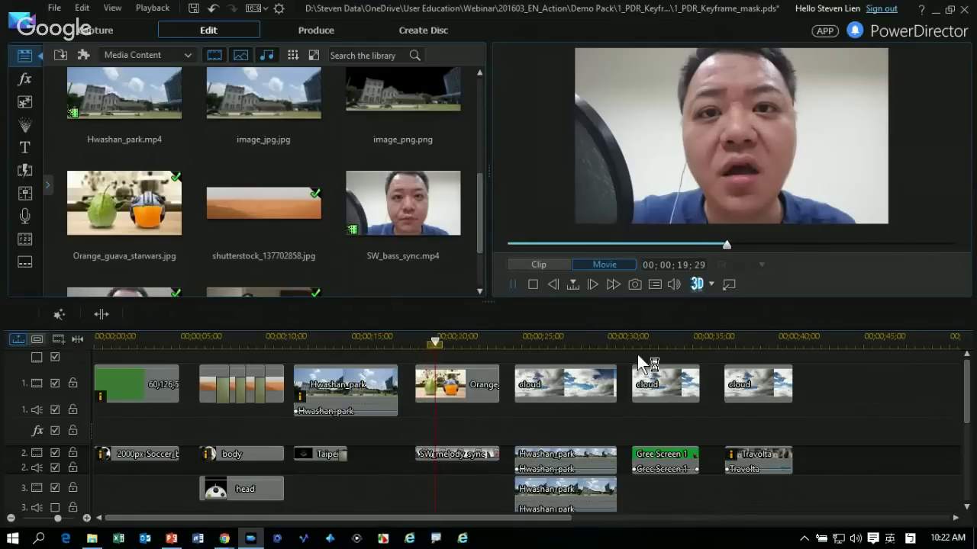
key("Left")
key("Left")
key("Left")
key("Left")
key("Left")
key("Left")
key("Left")
key("Left")
key("Left")
key("Left")
key("Left")
key("Left")
key("Left")
key("Left")
key("Left")
key("Left")
key("Left")
key("Left")
key("Left")
key("Left")
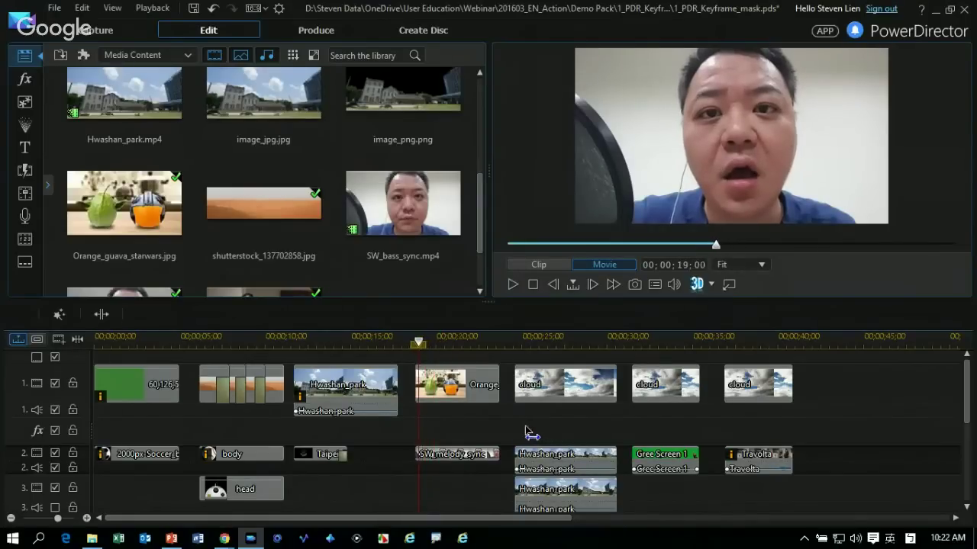
- Open the SW_melody_sync clip in the PiP Designer, apply the heart mask, and shrink and move it over the face
left_click(456, 454)
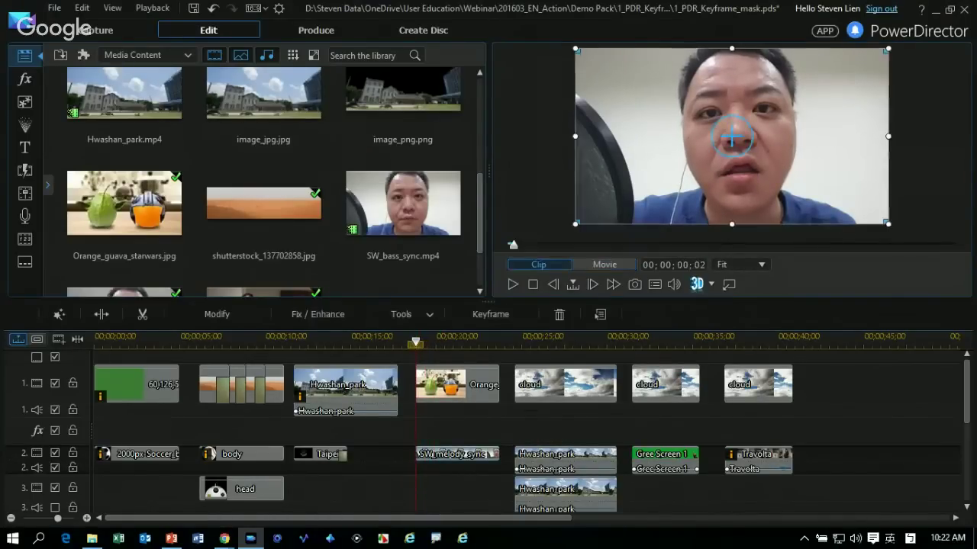
double_click(456, 454)
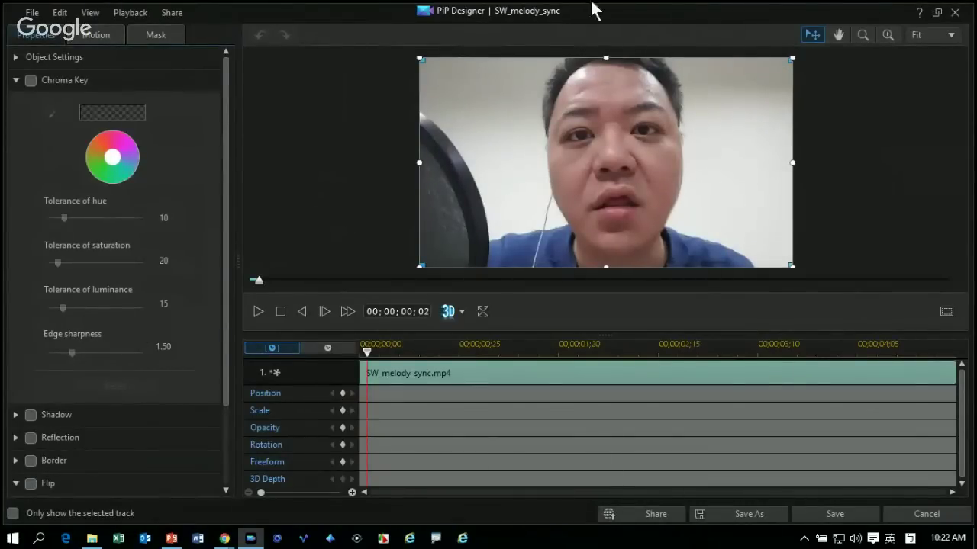
left_click(200, 38)
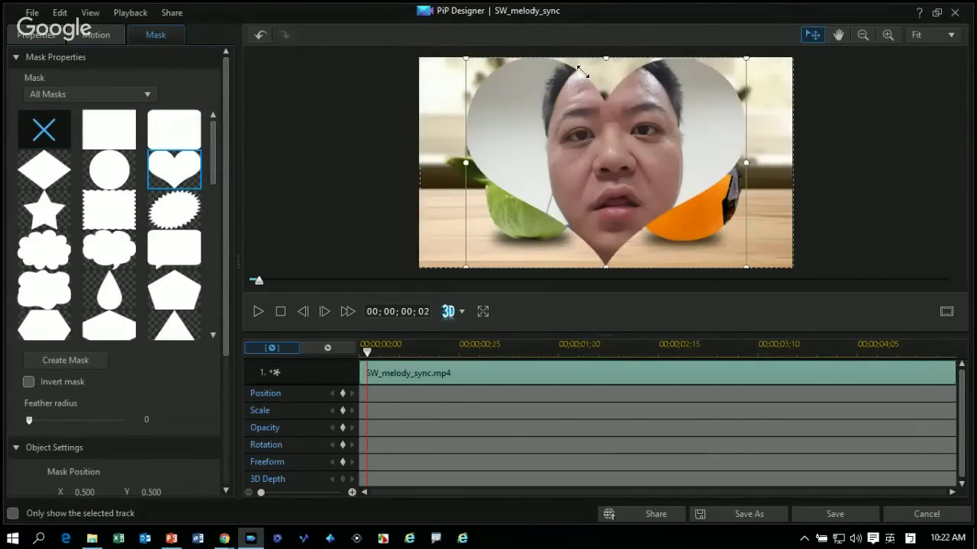
left_click_drag(580, 71, 748, 159)
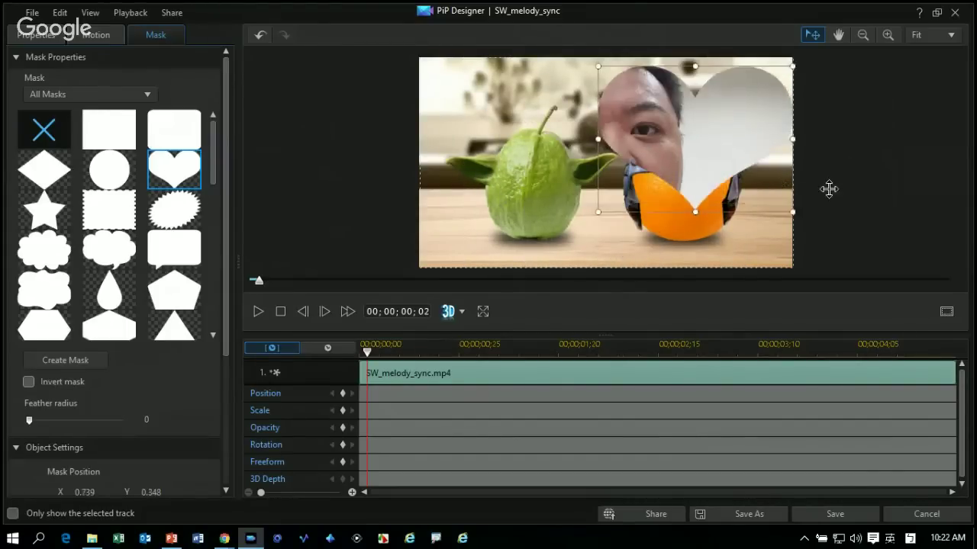
left_click_drag(731, 200, 768, 174)
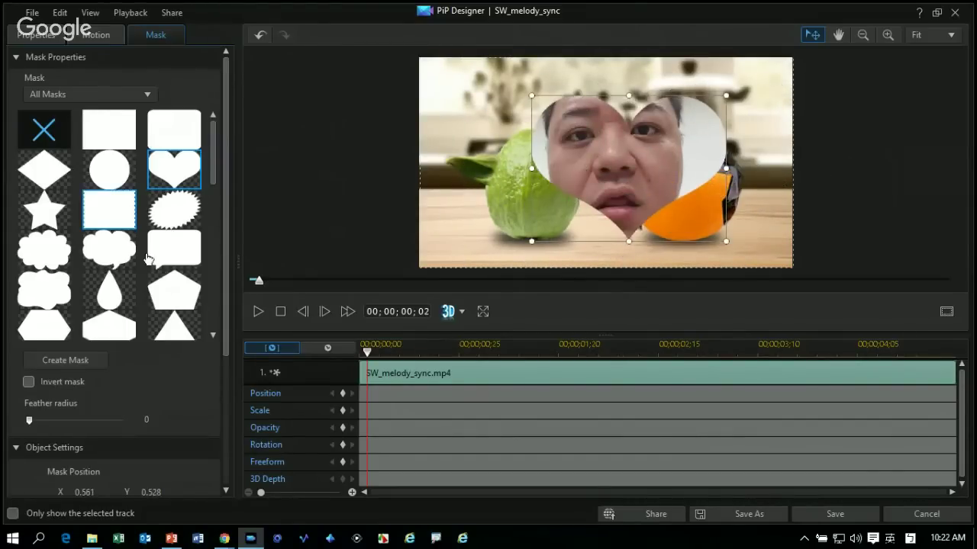
- Replace the heart mask on the face clip with the soft-edged white oval mask
scroll(149, 260, "down", 1)
scroll(149, 259, "down", 2)
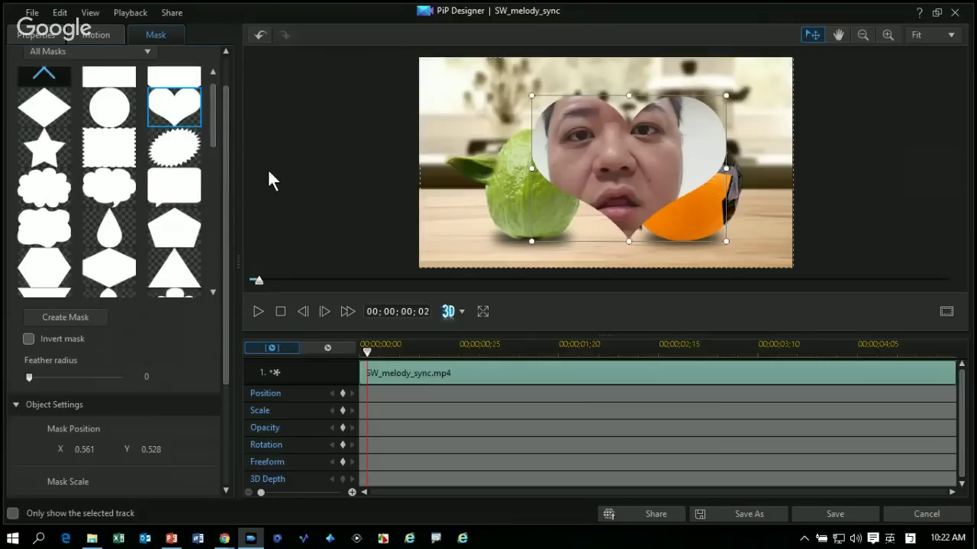
scroll(273, 192, "down", 4)
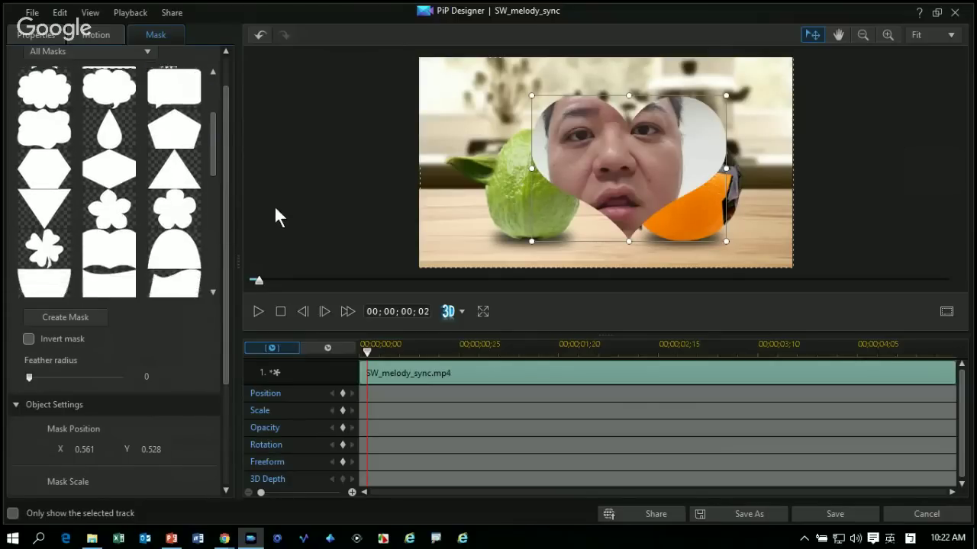
scroll(277, 242, "down", 4)
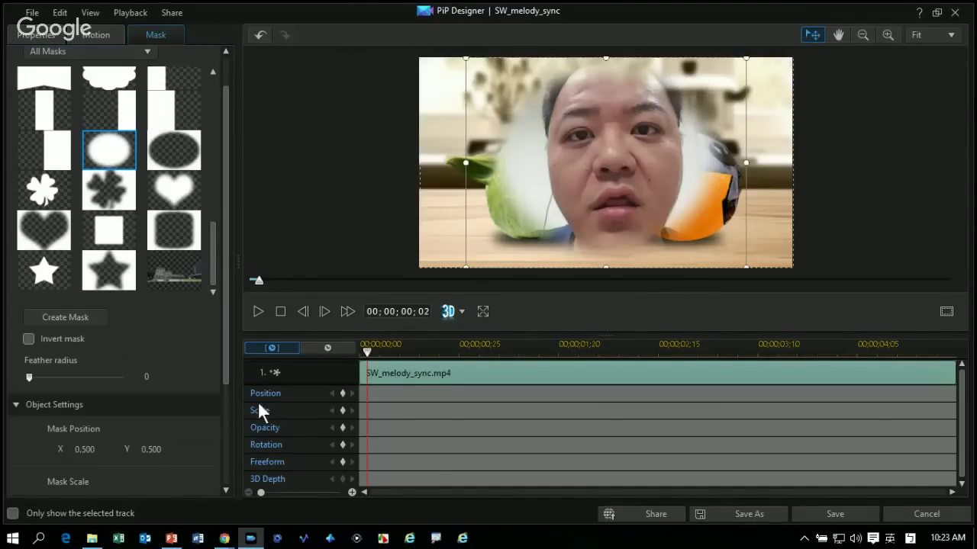
scroll(101, 488, "down", 1)
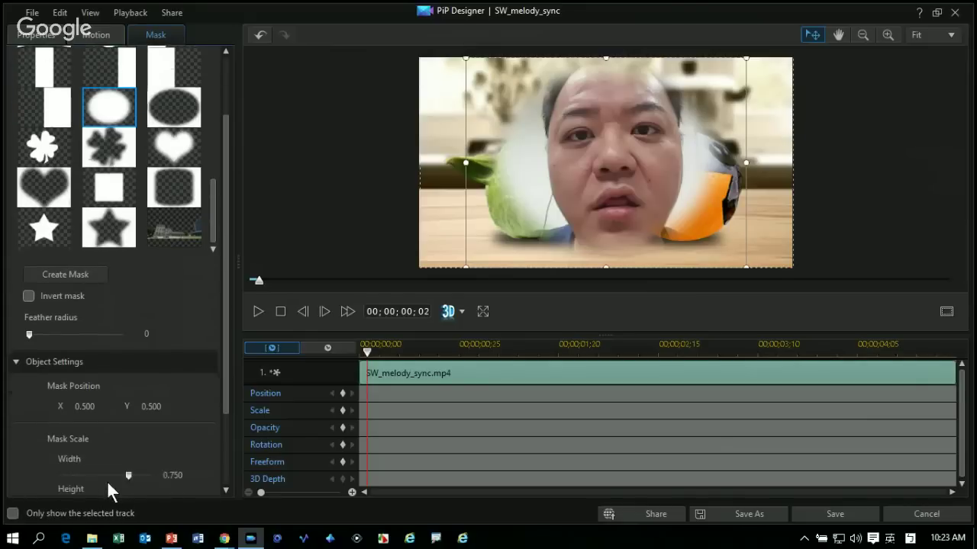
- Shrink the oval mask to a width of 0.170, place it around one eye at X 0.610, Y 0.356, and save
left_click_drag(577, 82, 806, 155)
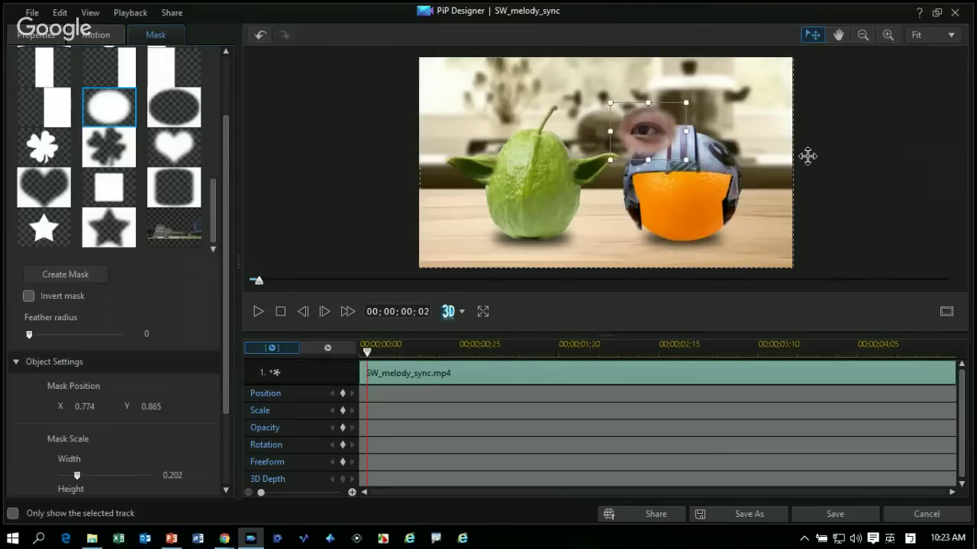
left_click_drag(860, 131, 832, 143)
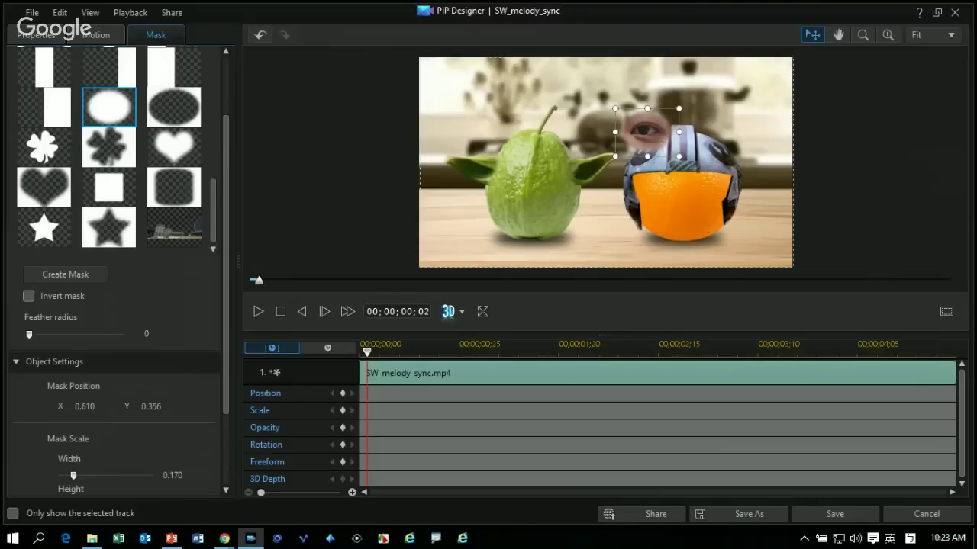
left_click(835, 513)
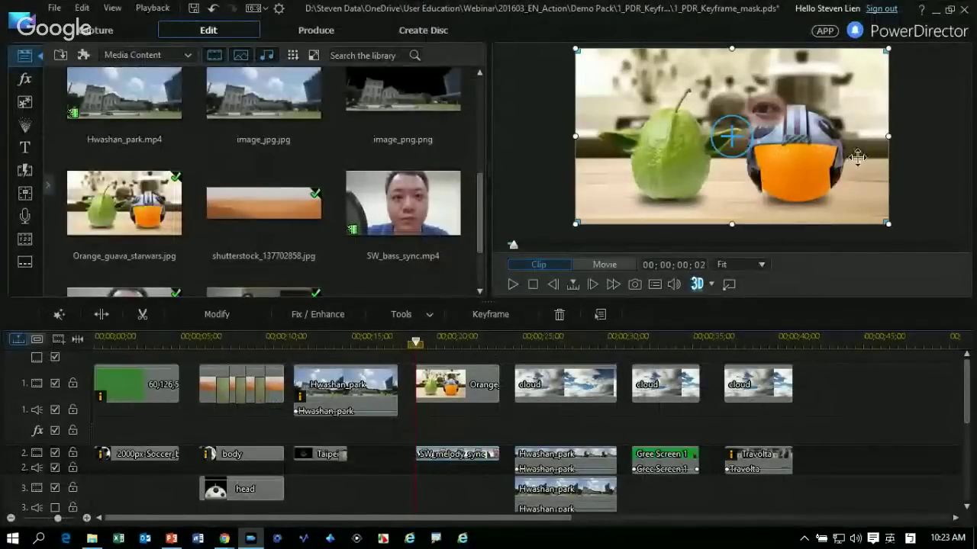
- Move the masked eye onto the orange inside the helmet and scale the clip down slightly to fit
left_click_drag(905, 163, 923, 181)
left_click_drag(775, 182, 776, 186)
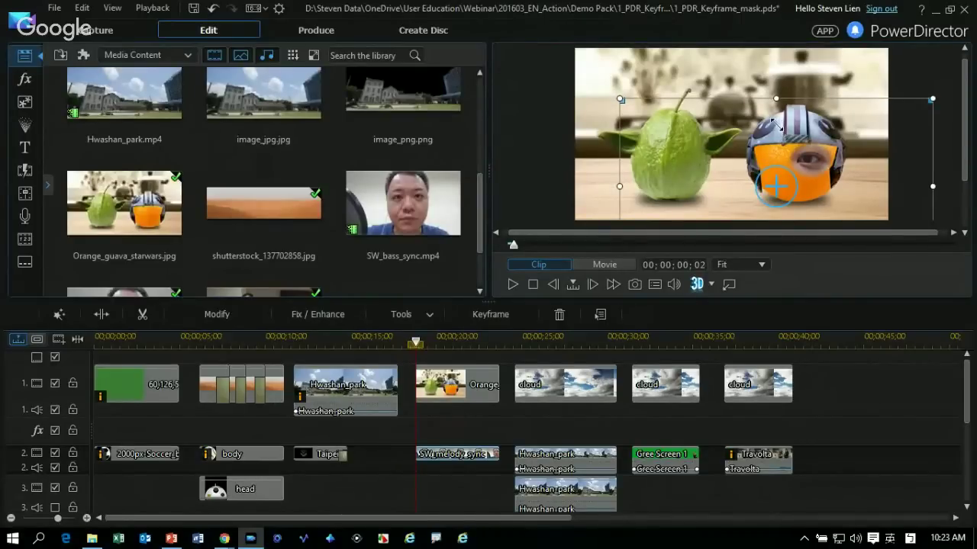
left_click_drag(783, 129, 779, 182)
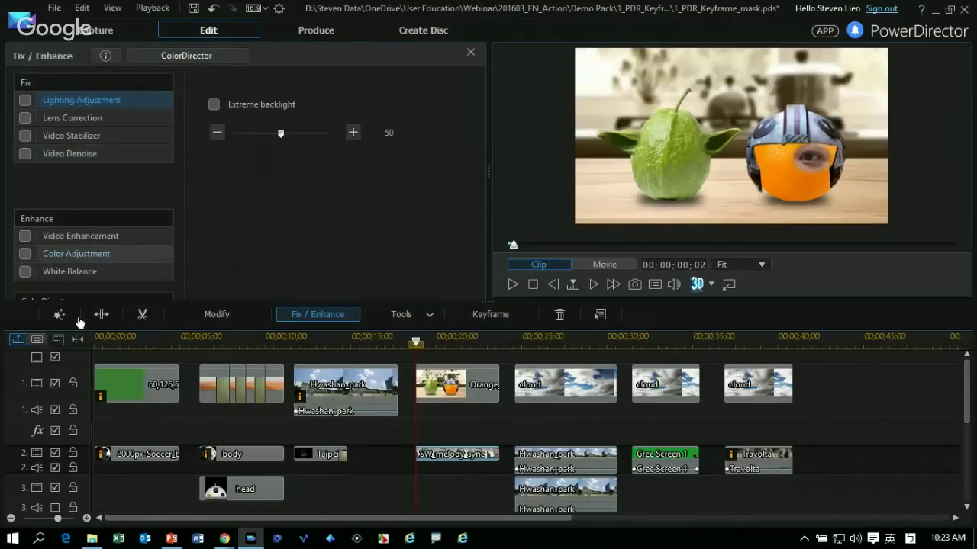
- Enable Color Adjustment and White Balance for the eye clip and set the color temperature to 100
left_click(25, 253)
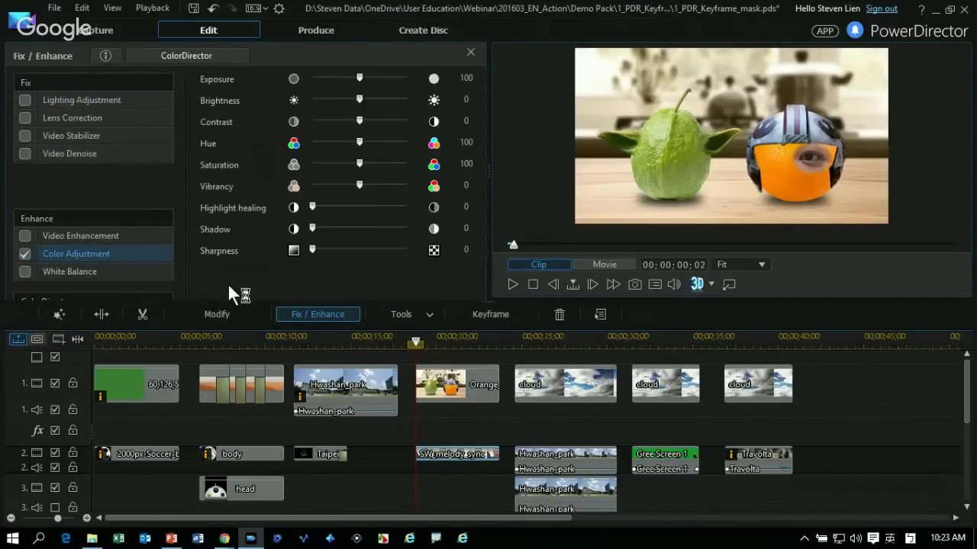
left_click(24, 271)
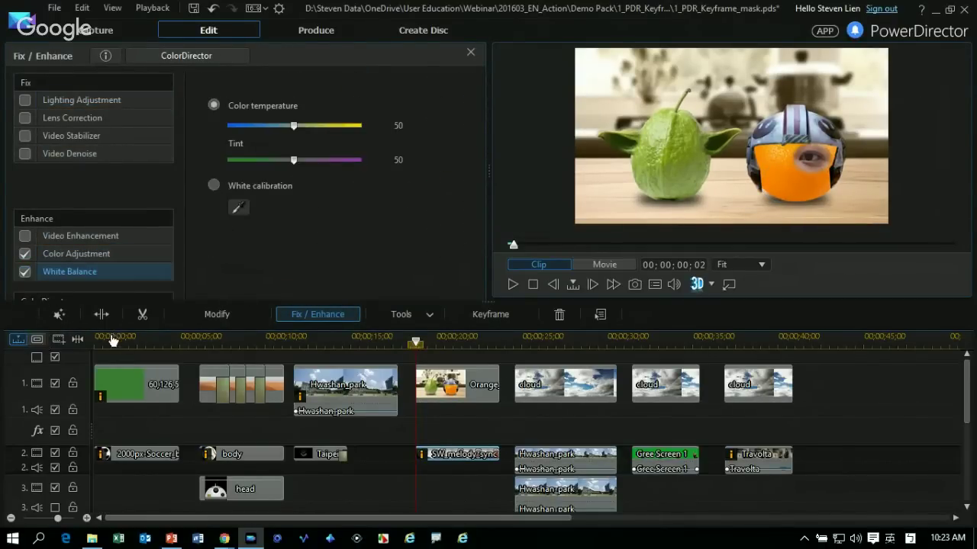
left_click_drag(294, 126, 317, 126)
left_click_drag(426, 162, 451, 163)
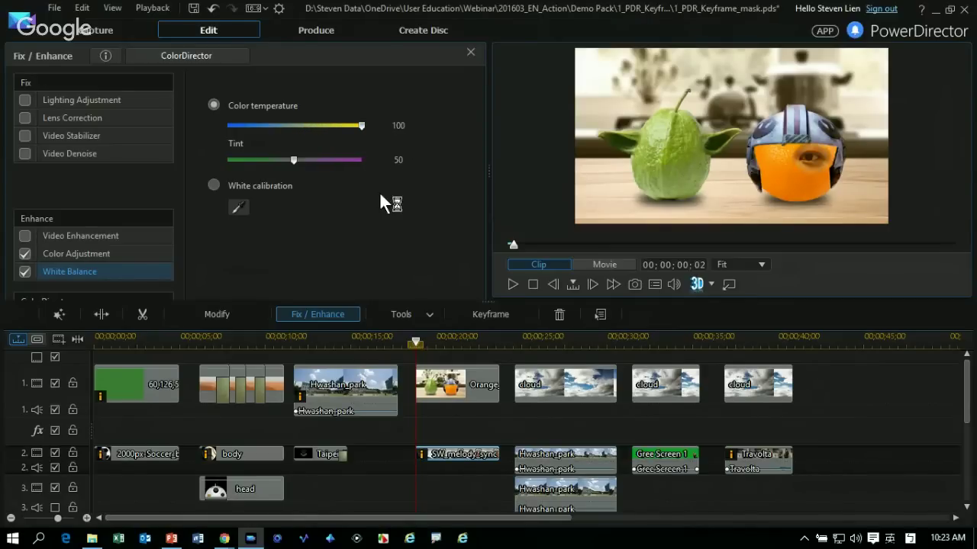
mouse_move(382, 196)
left_mouse_down()
mouse_move(345, 199)
mouse_move(360, 197)
left_mouse_up()
key("Escape")
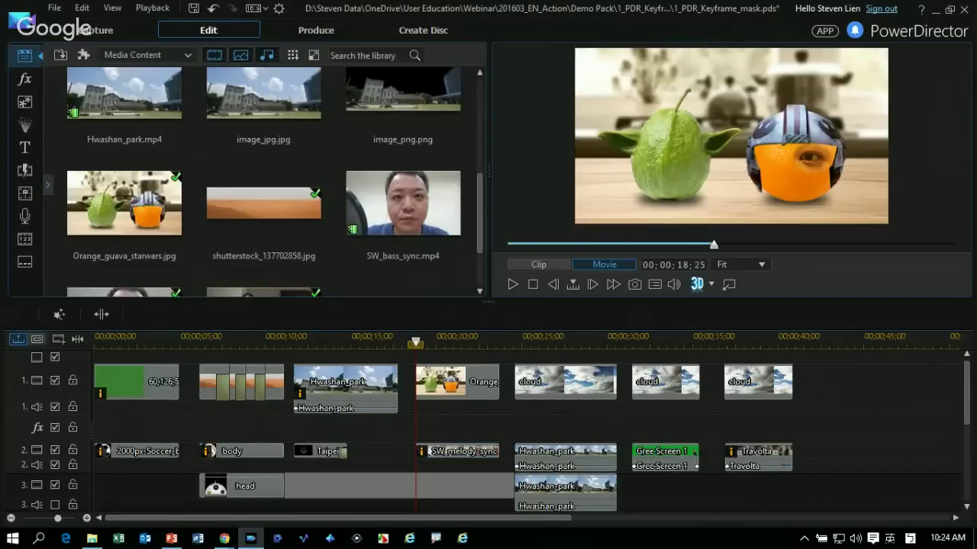
- Paste a copy of the eye clip on track 3, shift it sideways as the second eye, and paste another copy on track 4
key("ctrl+v")
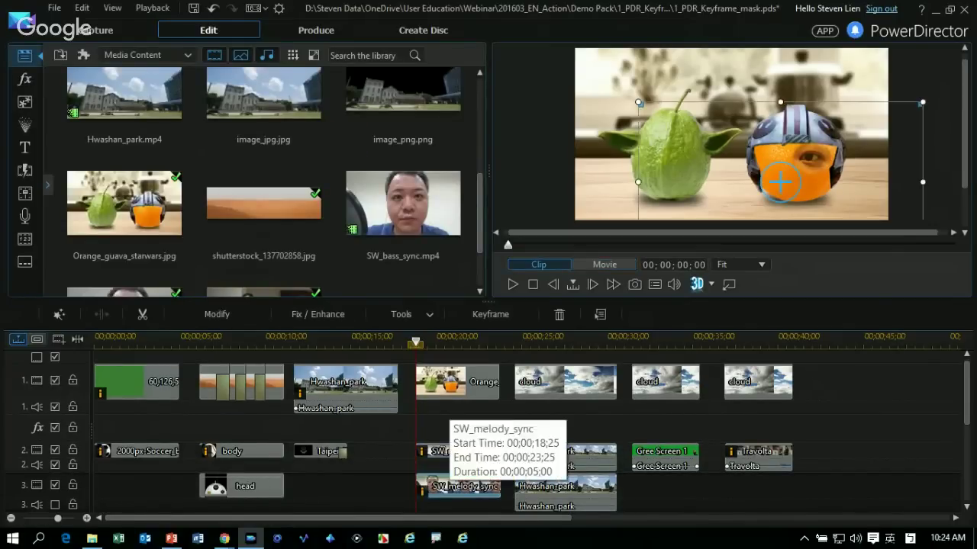
left_click_drag(779, 182, 745, 181)
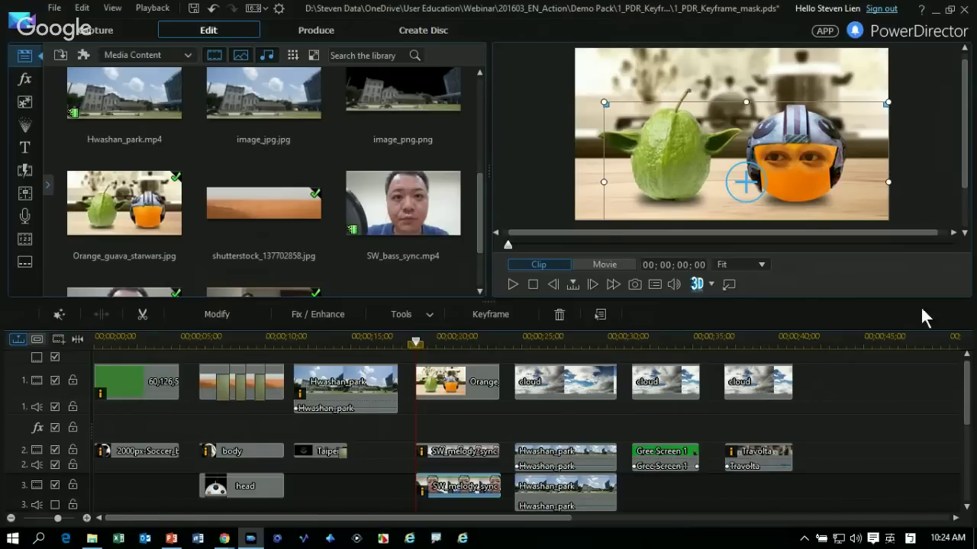
scroll(565, 428, "down", 2)
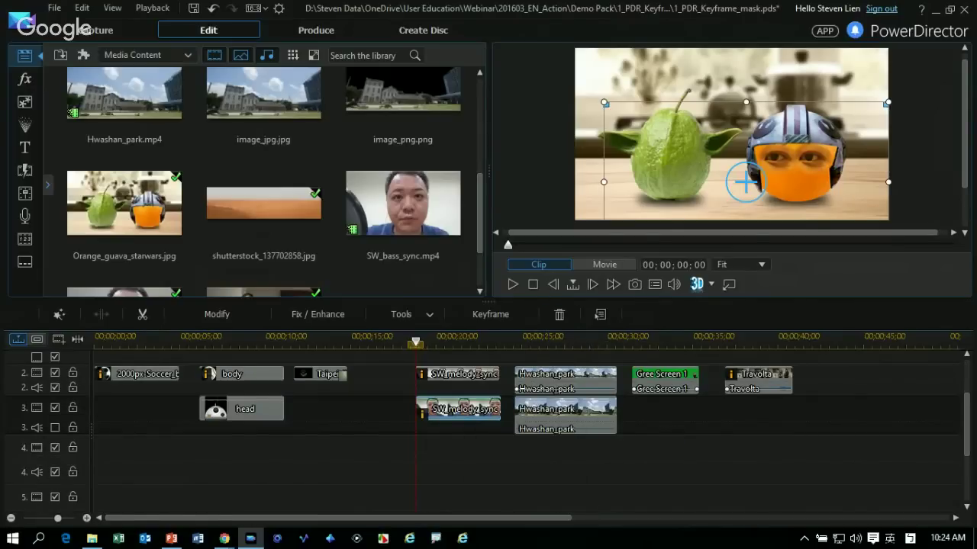
left_click(503, 450)
key("ctrl+v")
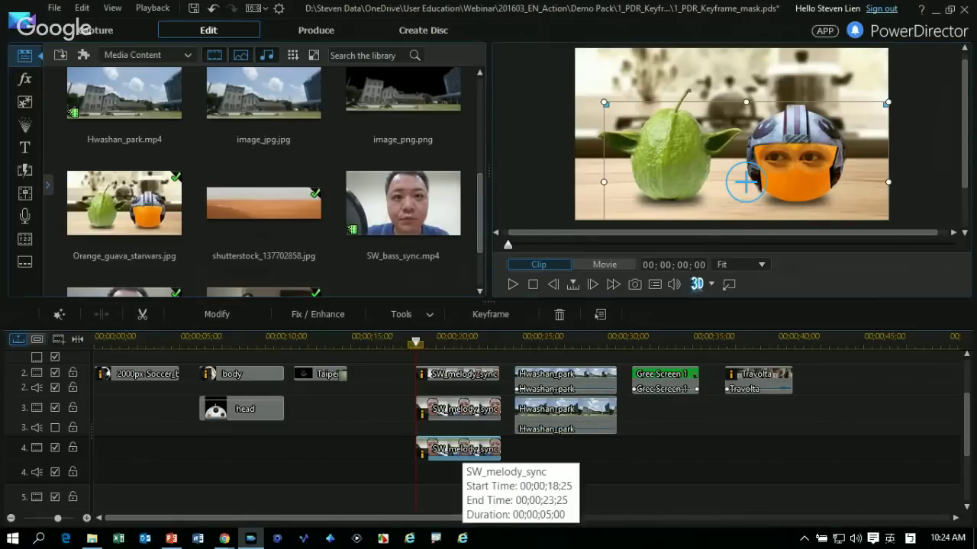
- Open the track 4 copy in the PiP Designer, move and resize its oval mask to frame the mouth, and save
left_click(490, 313)
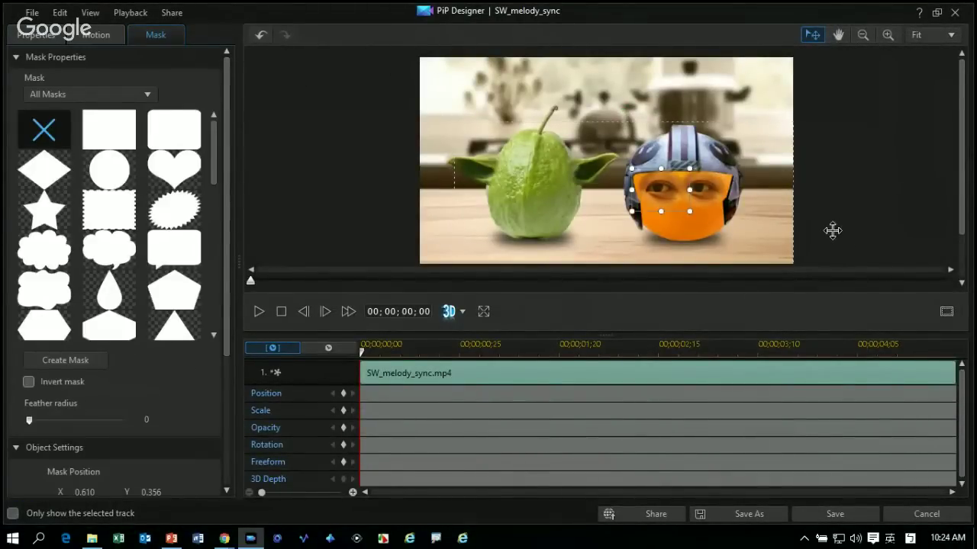
left_click_drag(831, 229, 787, 308)
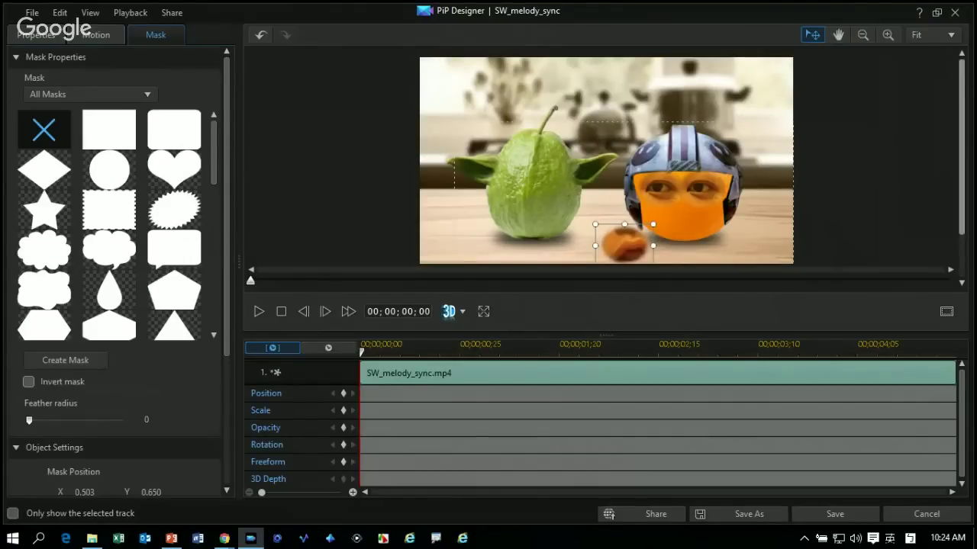
scroll(898, 302, "down", 2)
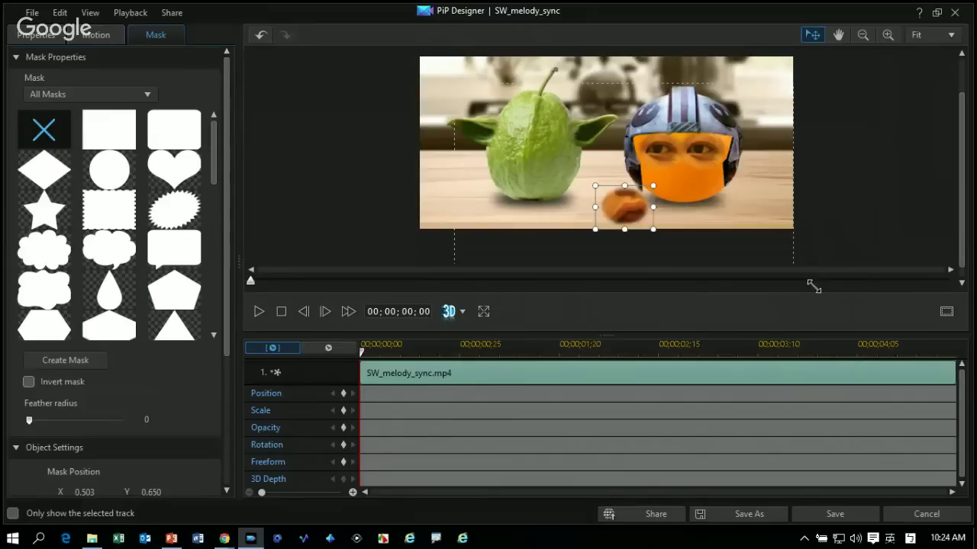
mouse_move(811, 283)
left_mouse_down()
mouse_move(846, 310)
mouse_move(824, 274)
mouse_move(820, 290)
left_mouse_up()
left_click(834, 514)
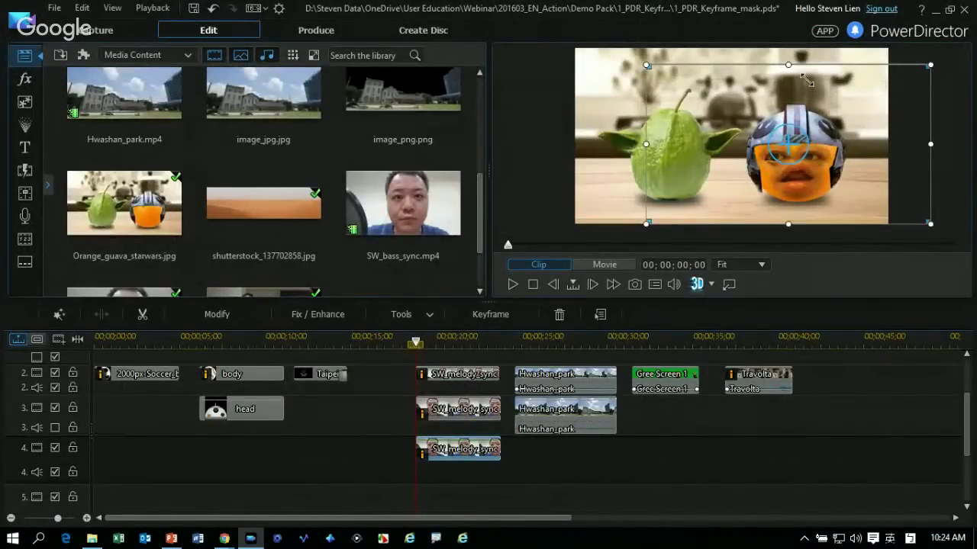
- Scale down the mouth clip to fit beneath the eyes on the orange and play the composite to preview it
left_click_drag(646, 65, 664, 86)
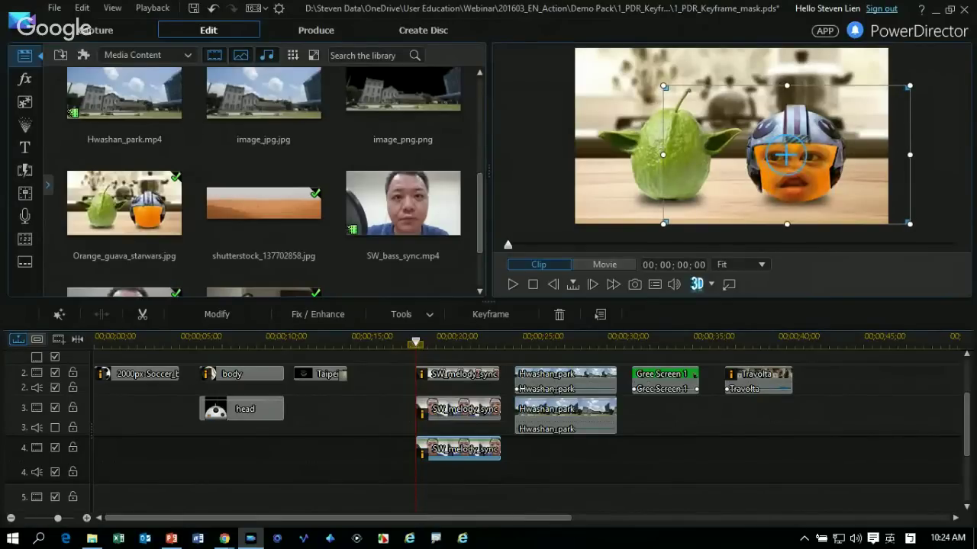
key("space")
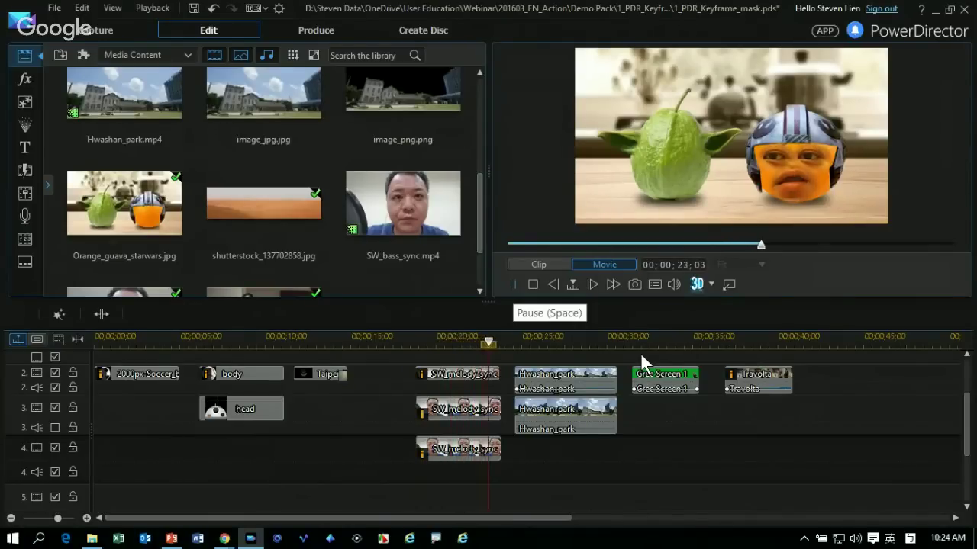
key("space")
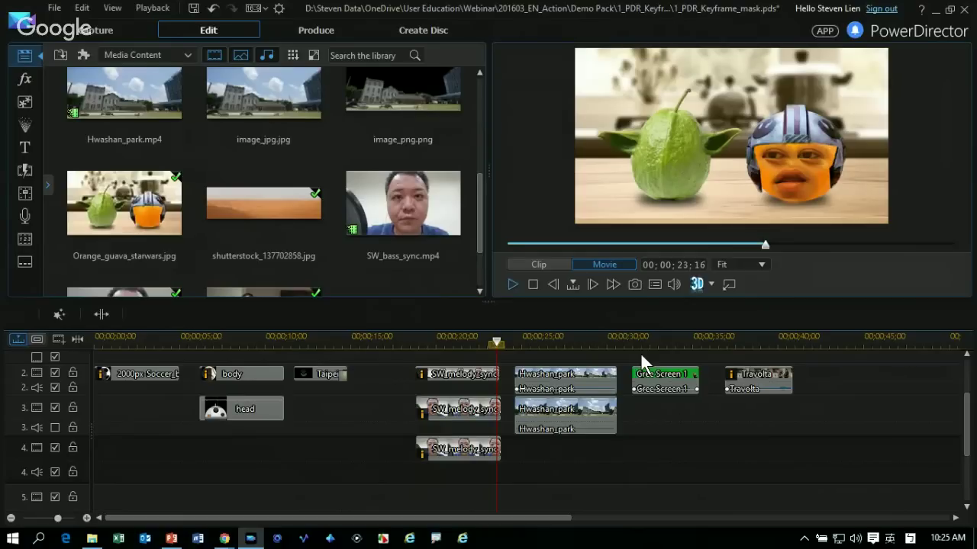
- Go to the Hwashan_park clips layered over the cloud clip and play them to examine the moving sky
scroll(675, 544, "up", 3)
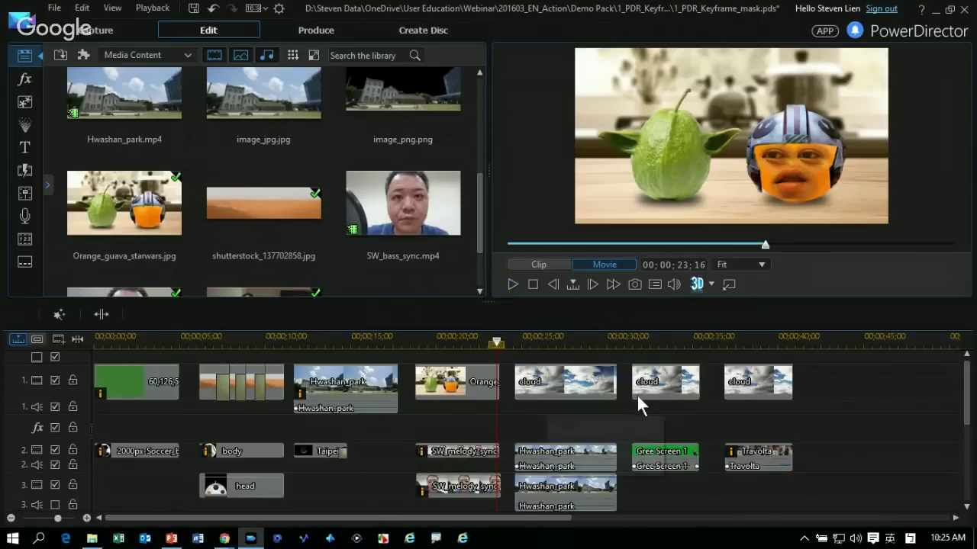
key("Right")
key("Right")
key("Right")
key("Right")
key("Right")
key("Right")
key("Right")
key("Right")
key("Right")
key("Right")
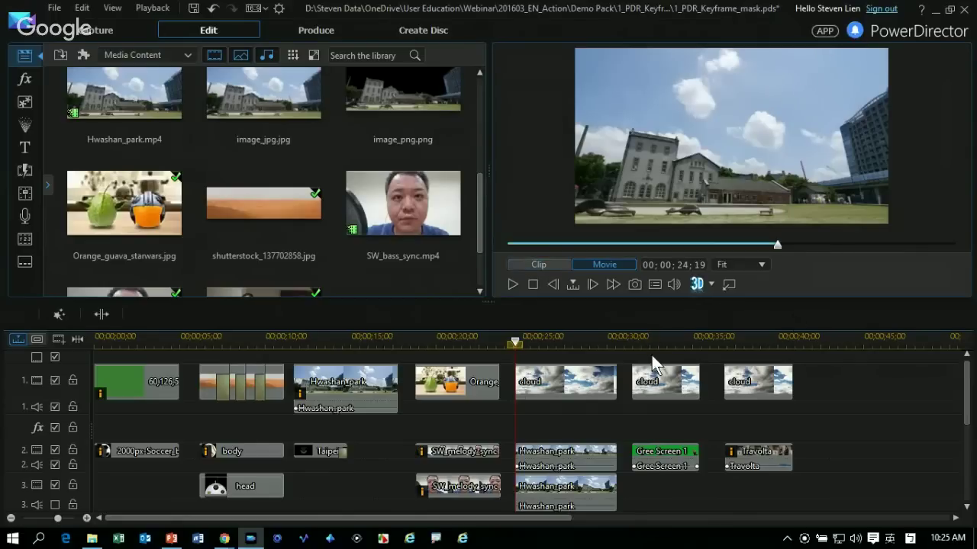
key("space")
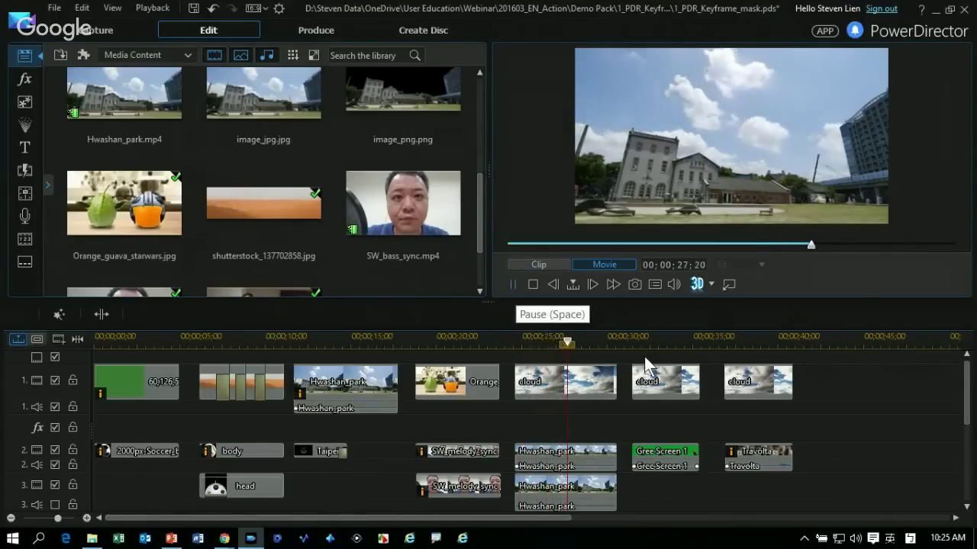
key("space")
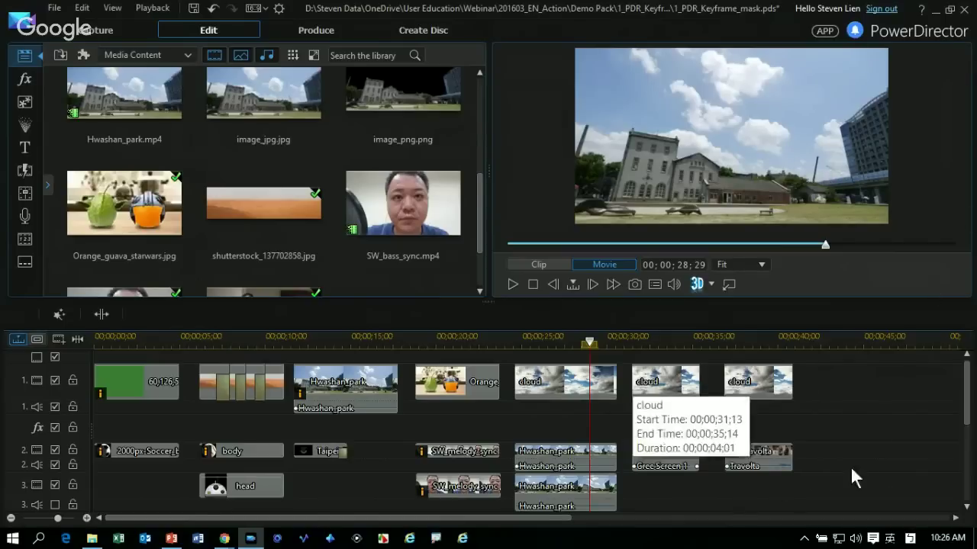
- Move the last cloud clip on track 1 away from the Travolta clip, play it alone, and undo the move
left_click(758, 382)
left_click_drag(734, 385, 813, 386)
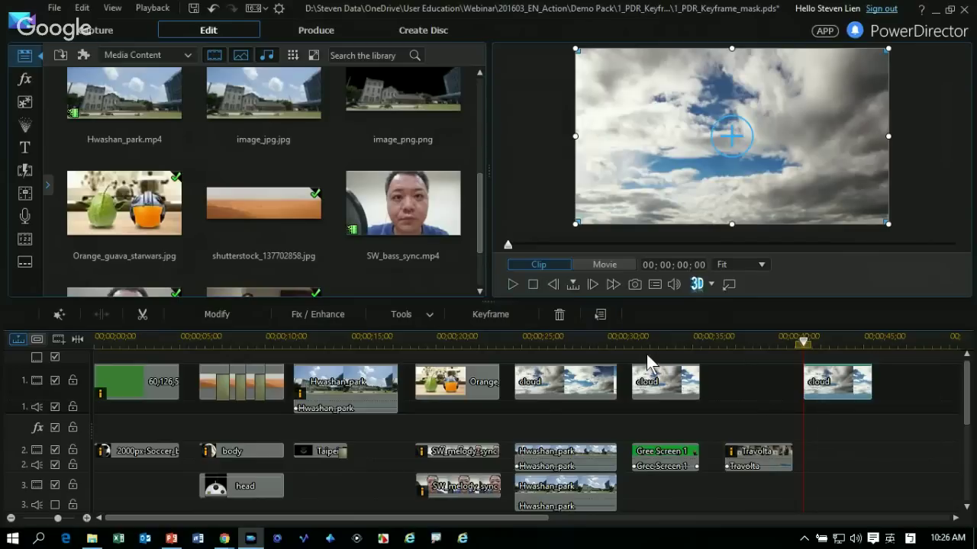
key("space")
key("space")
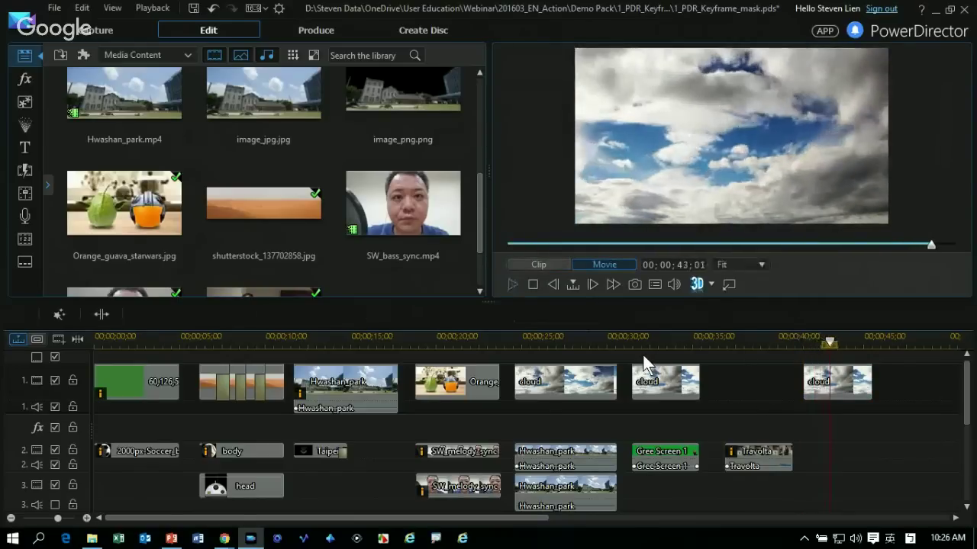
key("ctrl+z")
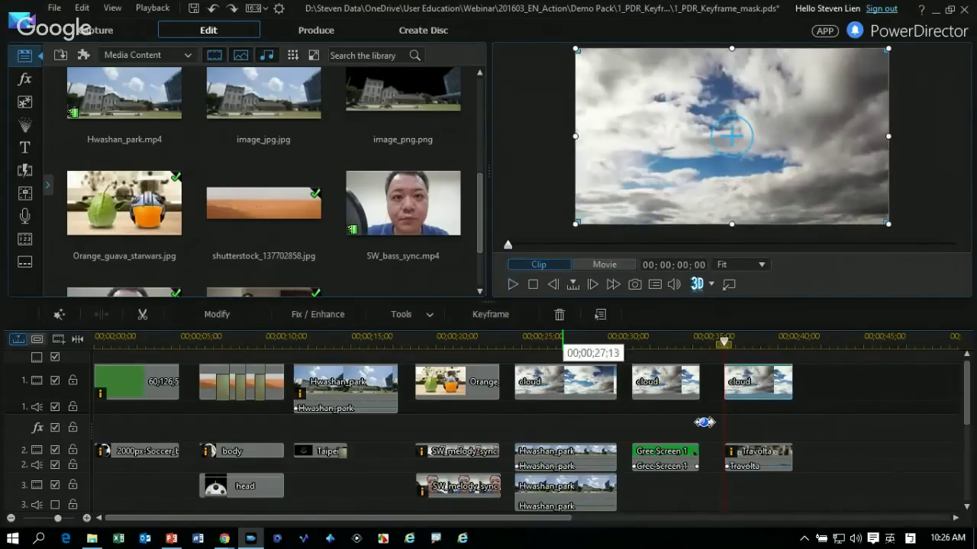
- Remove the Hwashan_park clip from track 3 and capture the frame at 00;00;24;18 as SnapShot(23).jpg
key("ctrl+z")
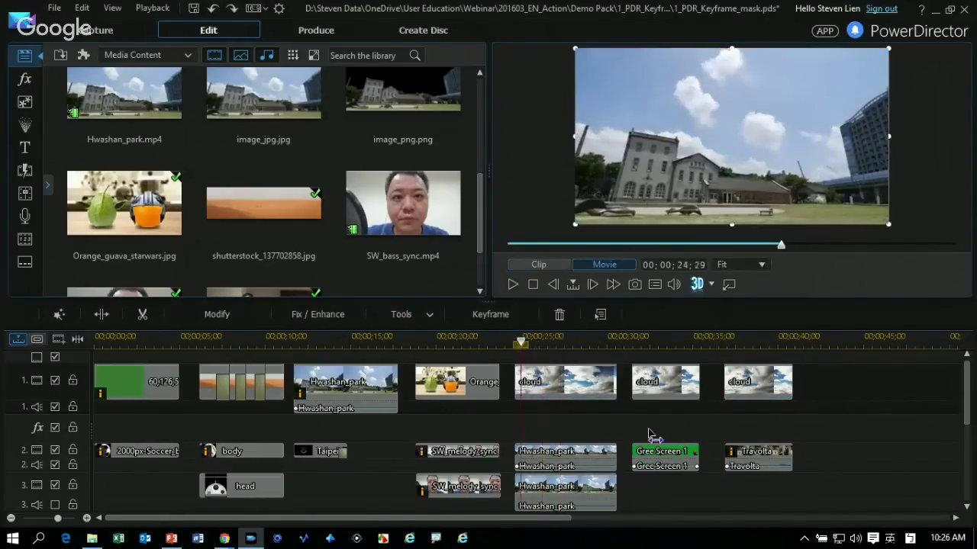
key("ctrl+z")
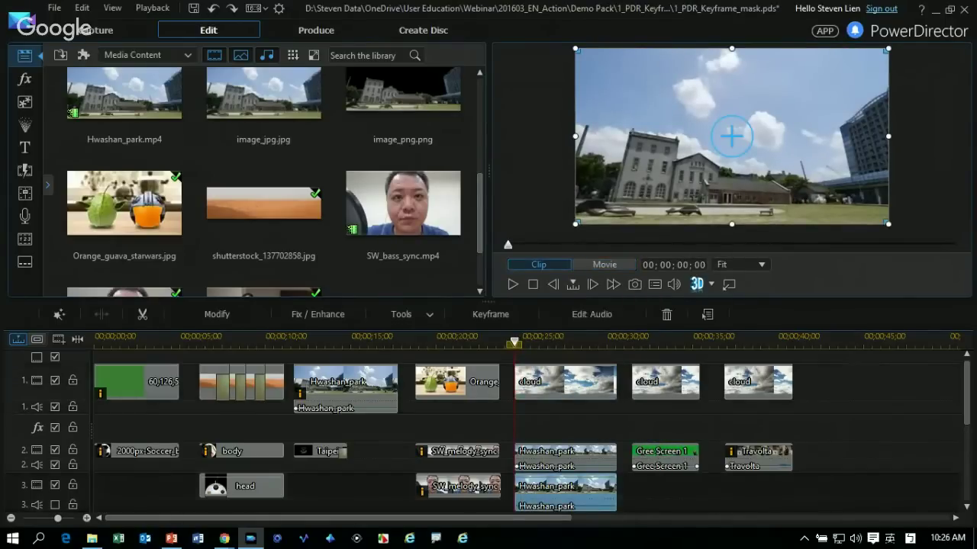
key("ctrl+z")
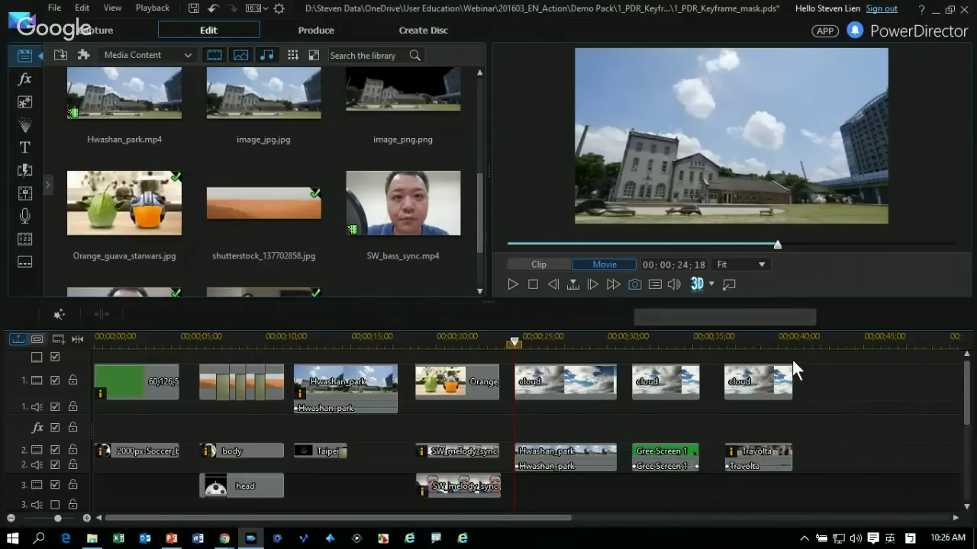
key("ctrl+p")
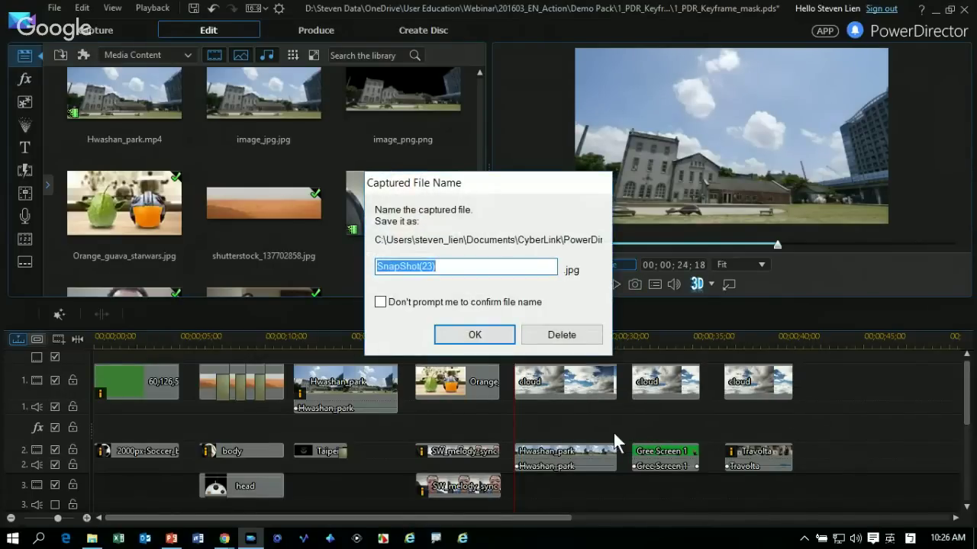
key("Return")
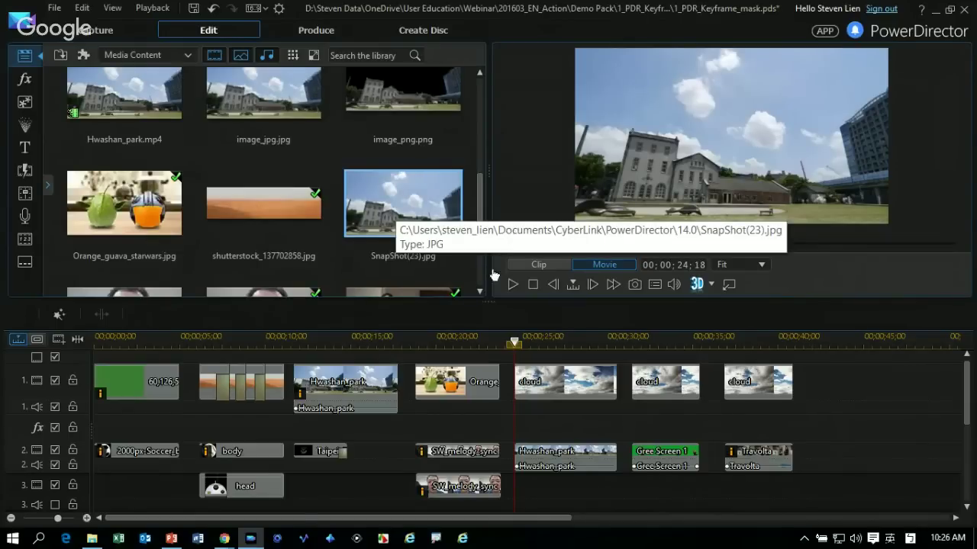
- Place SnapShot(23).jpg on track 3 at the playhead and open it in PhotoDirector's Background Removal
left_click_drag(458, 229, 519, 465)
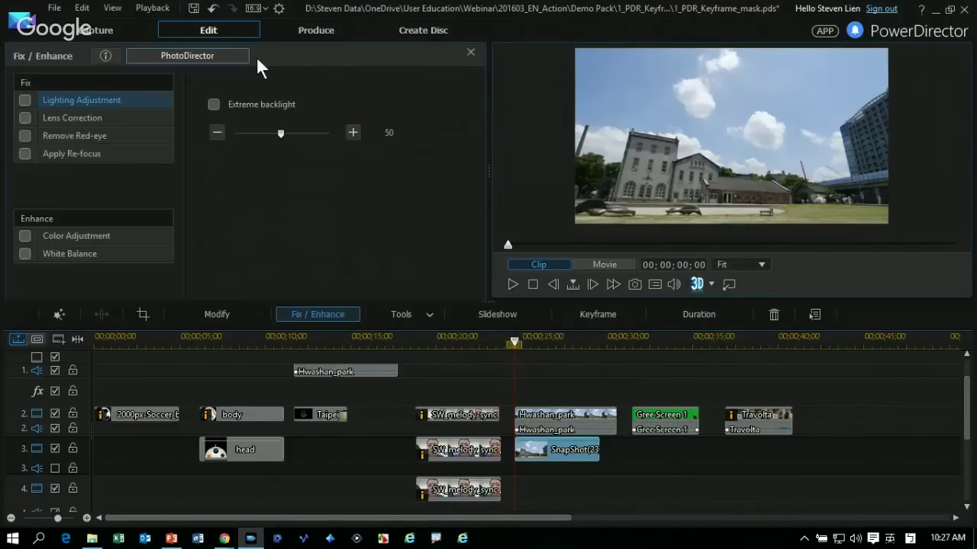
key("alt+Tab")
key("alt+Tab")
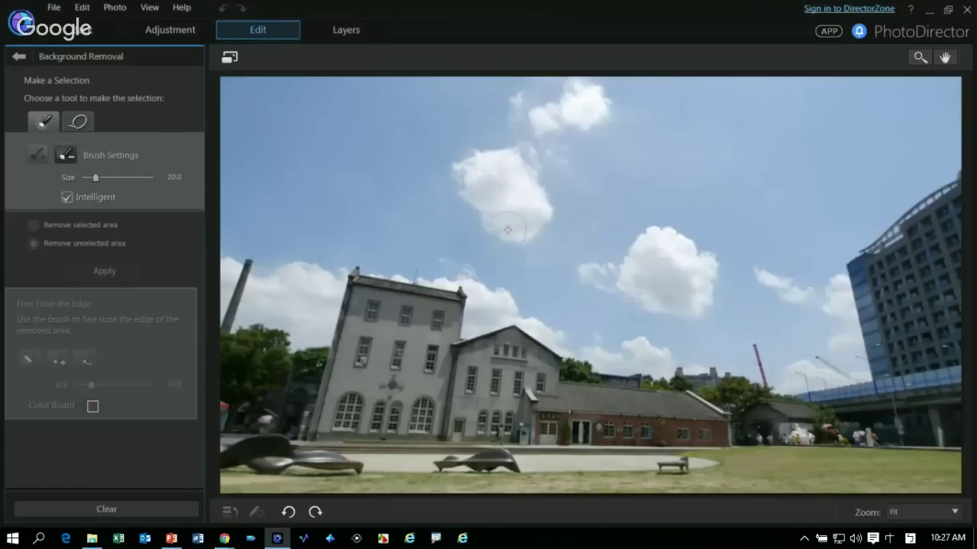
- Brush an intelligent selection over the open sky above the tall grey building with brush sizes 27 and 17, undoing the stray stroke
scroll(494, 197, "up", 3)
scroll(494, 197, "down", 3)
scroll(493, 196, "up", 4)
left_click_drag(465, 171, 316, 157)
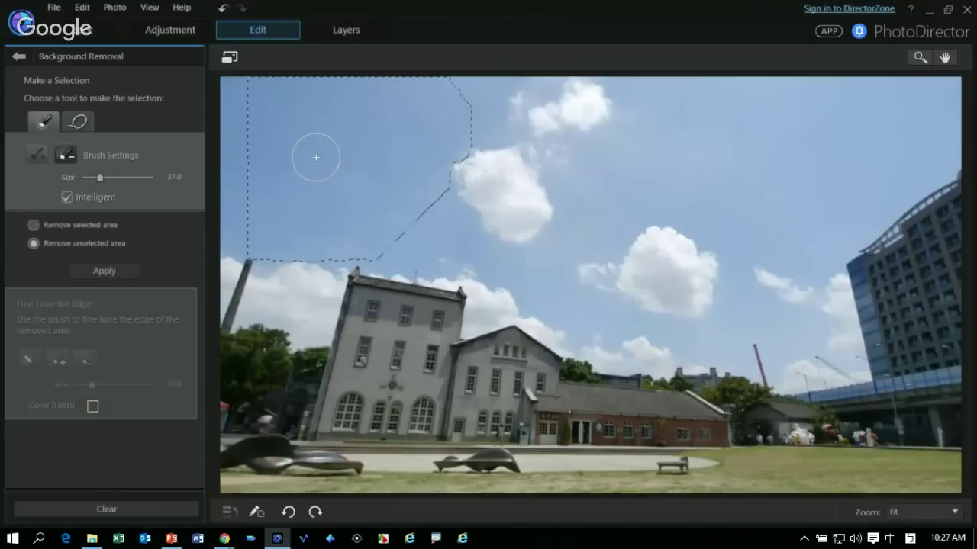
scroll(332, 183, "down", 5)
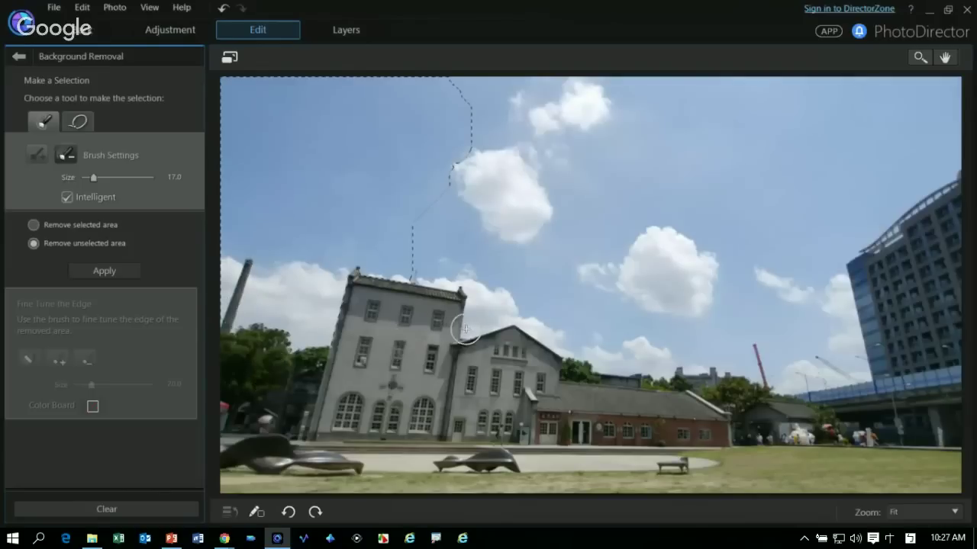
key("ctrl+z")
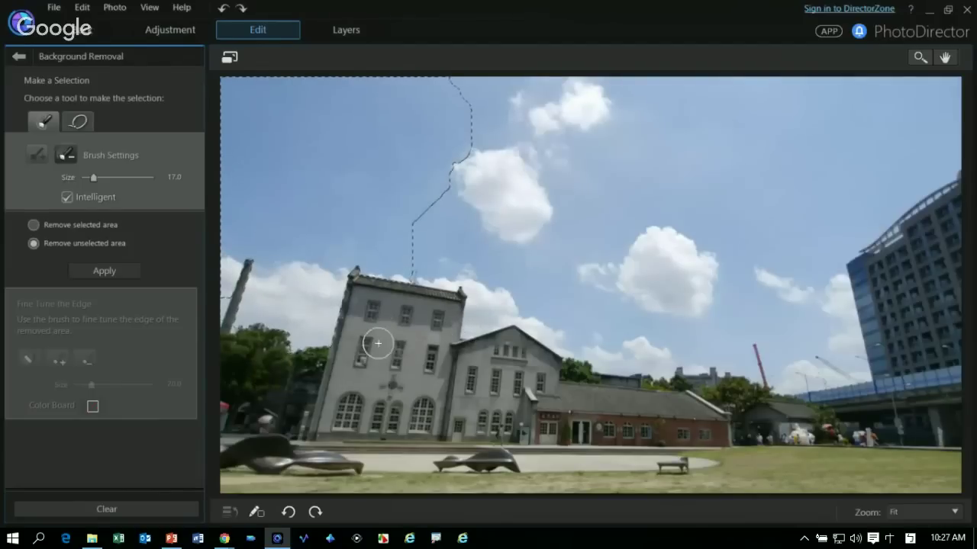
- Extend the selection across the remaining sky and clouds, enlarging the brush to 30, and remove the selected area
left_click_drag(480, 240, 509, 297)
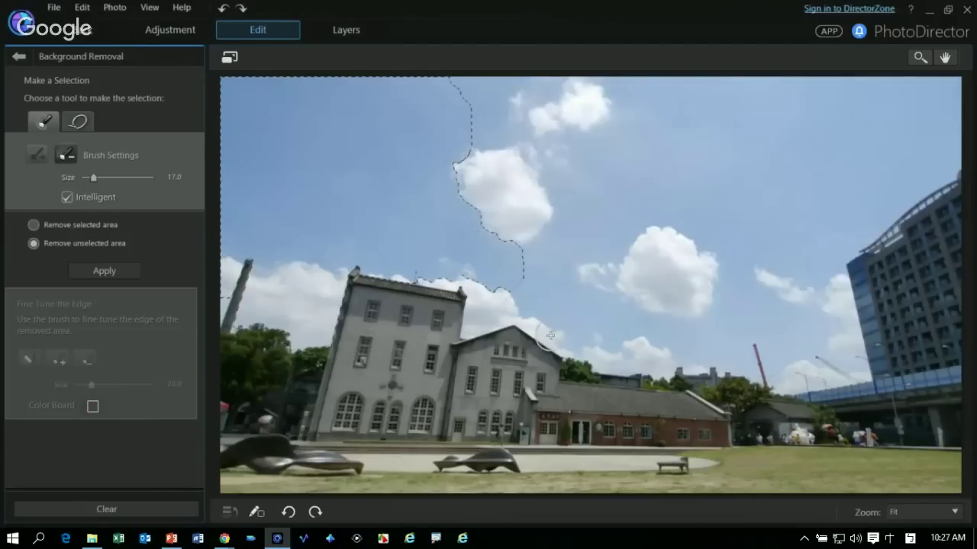
left_click_drag(550, 336, 524, 338)
scroll(760, 236, "up", 3)
mouse_move(763, 236)
left_mouse_down()
mouse_move(679, 137)
mouse_move(682, 113)
mouse_move(838, 116)
left_mouse_up()
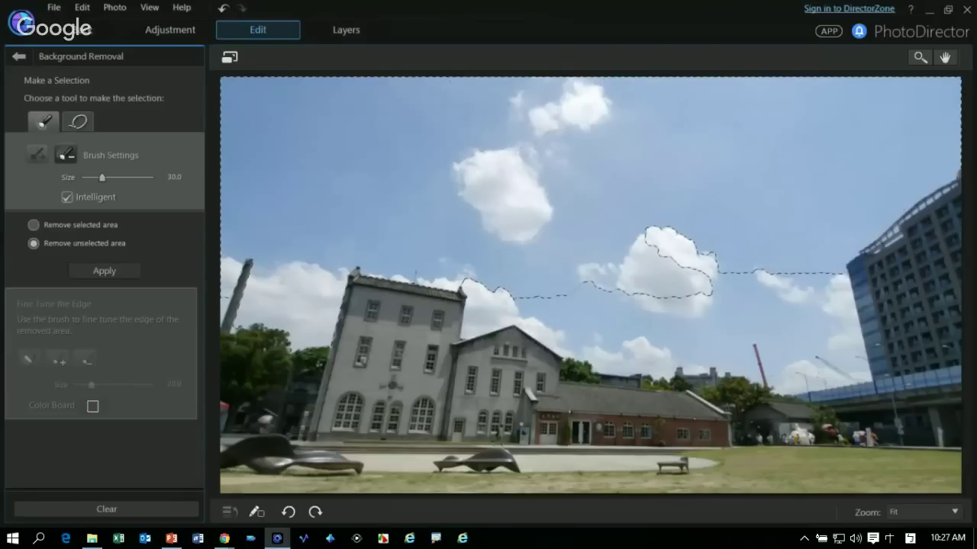
mouse_move(930, 243)
left_mouse_down()
mouse_move(877, 382)
mouse_move(755, 386)
mouse_move(647, 368)
mouse_move(856, 375)
left_mouse_up()
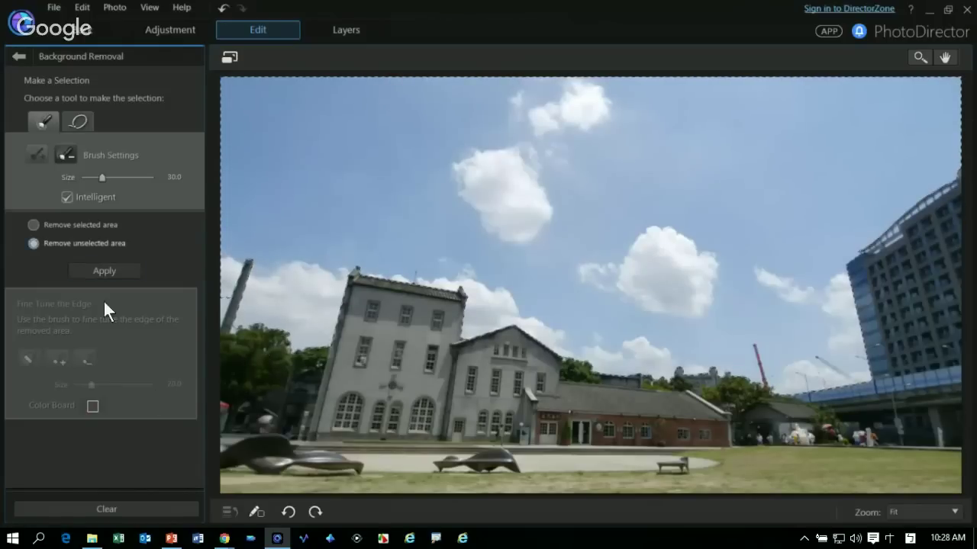
left_click(108, 276)
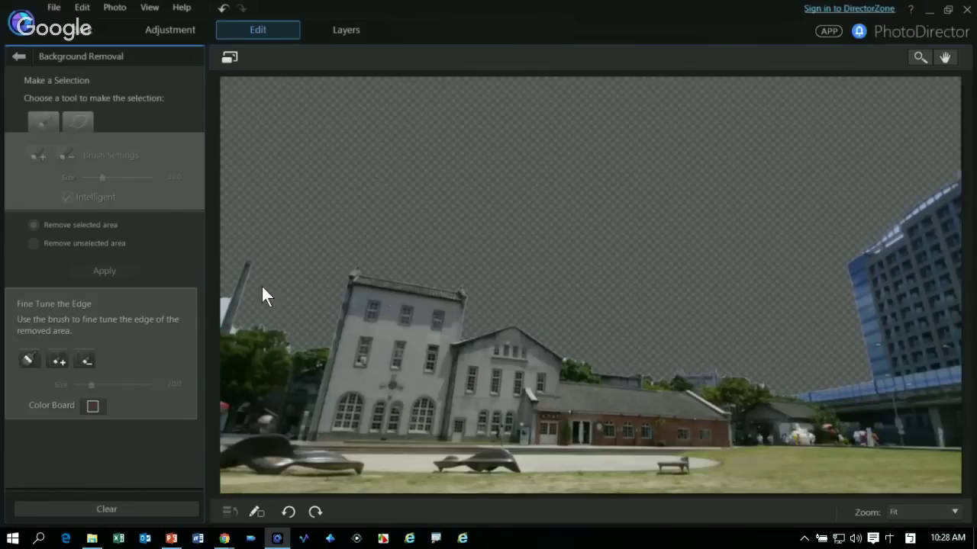
- Fine-tune the cutout with an edge brush of size 18 around the glass tower, chimney and rooflines, and leave the photo editor
left_click(28, 360)
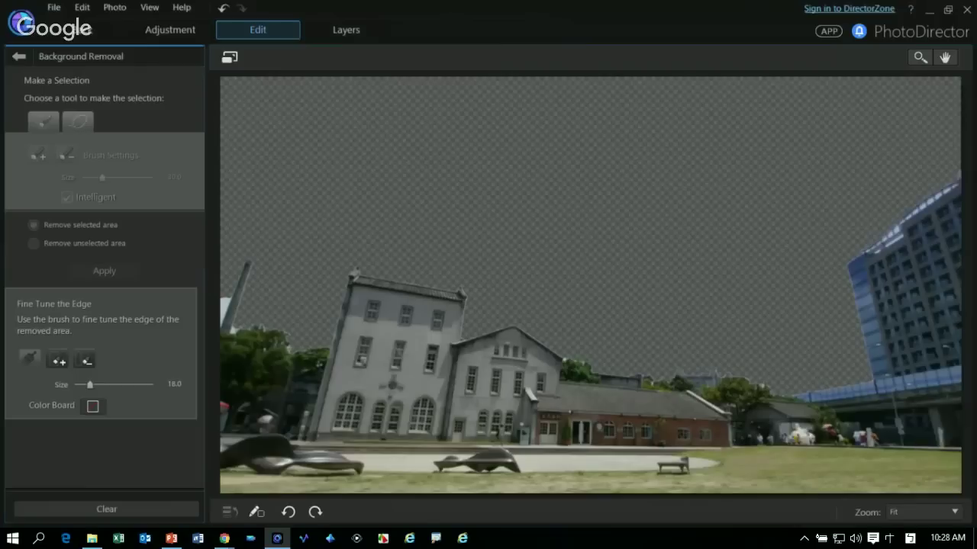
left_click_drag(858, 255, 958, 177)
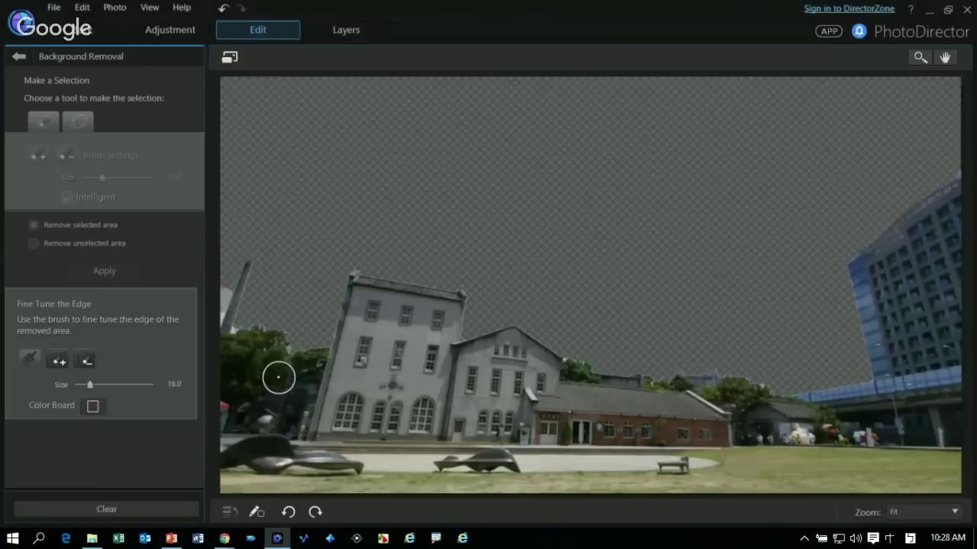
left_click_drag(278, 377, 274, 401)
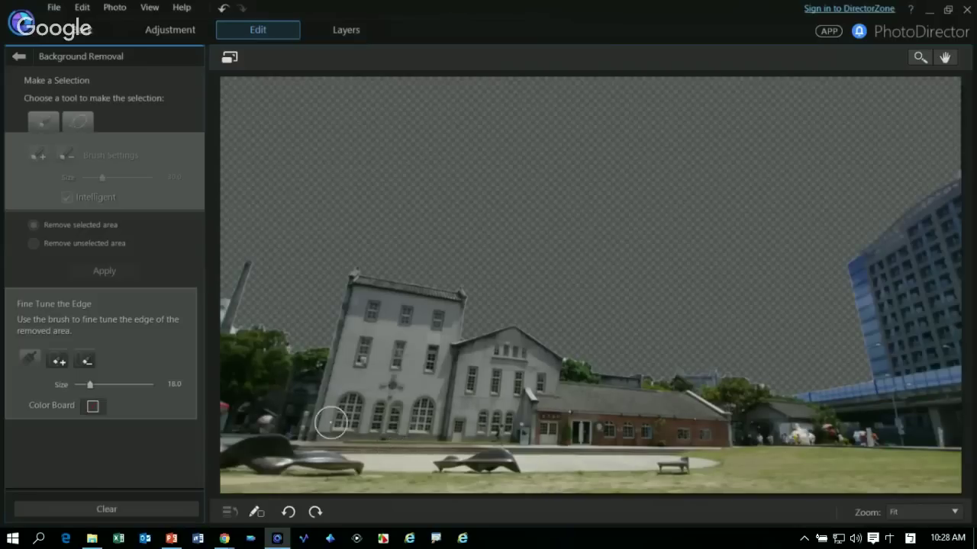
mouse_move(331, 423)
left_mouse_down()
mouse_move(302, 417)
mouse_move(313, 409)
mouse_move(341, 415)
mouse_move(355, 437)
mouse_move(401, 437)
mouse_move(455, 336)
left_mouse_up()
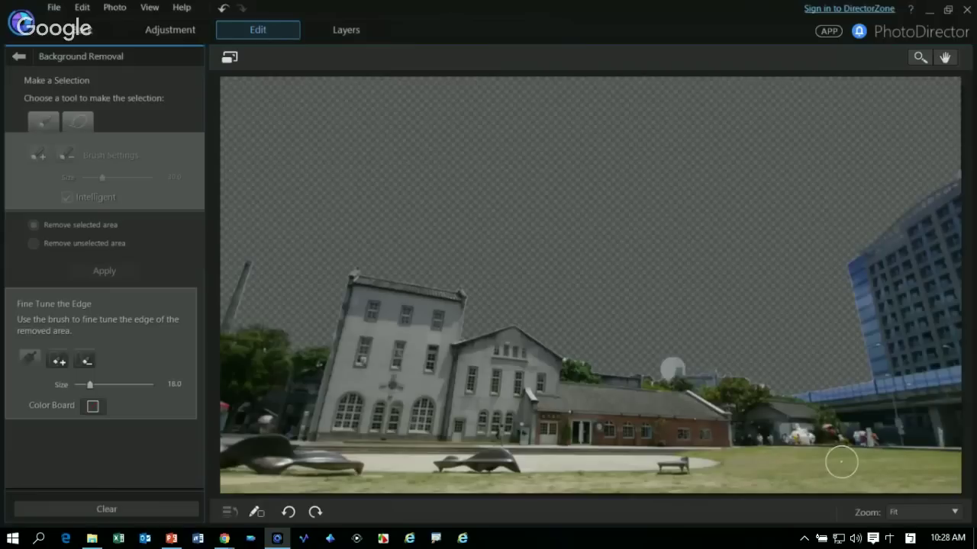
left_click_drag(841, 462, 938, 473)
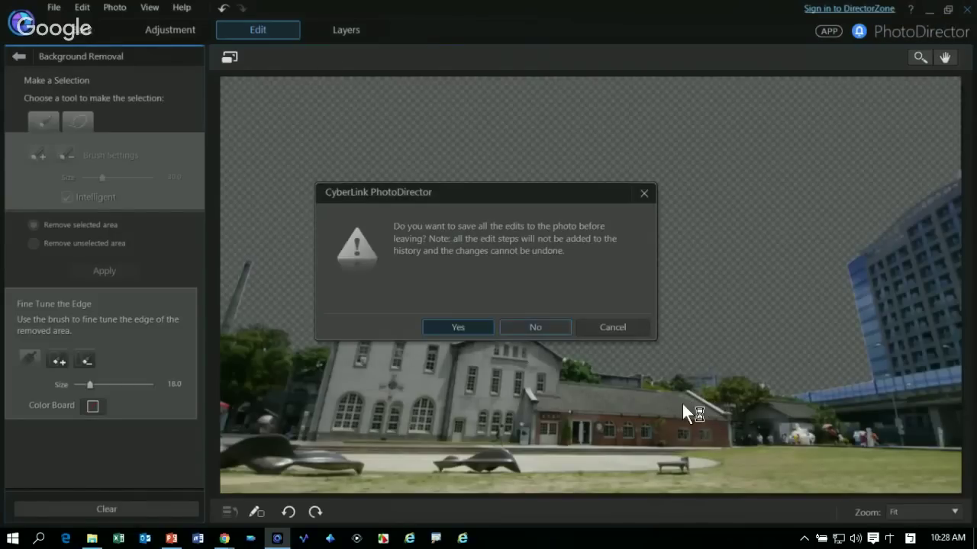
- Reopen the 1_PDR_Keyframe_mask project in PowerDirector without recovering the temporary file, and preview image_png.png in the media library
key("alt+Tab")
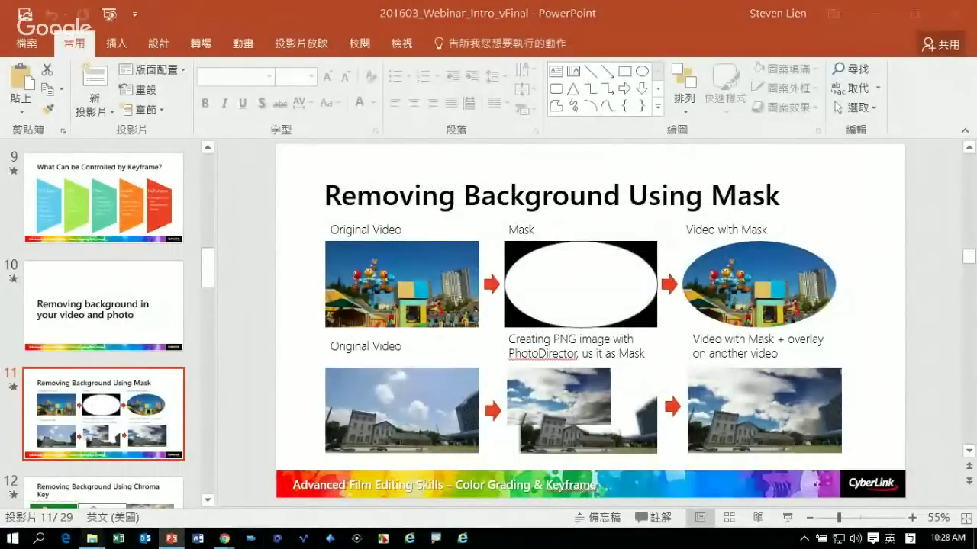
key("alt+Tab")
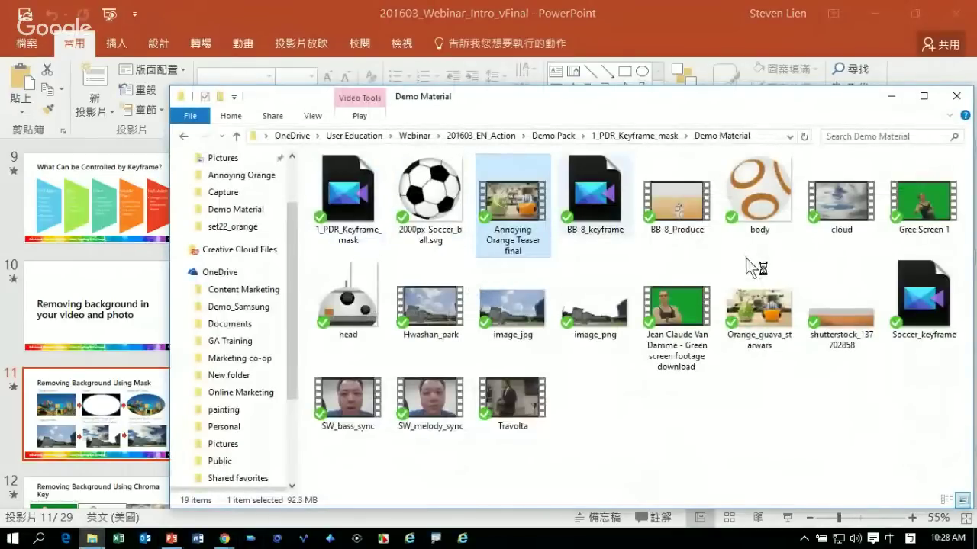
left_click_drag(841, 114, 827, 89)
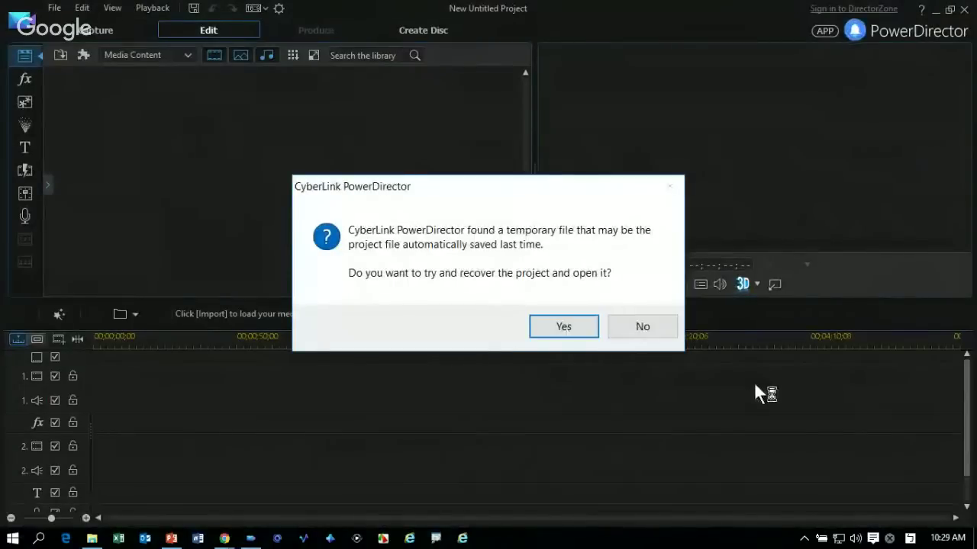
key("Escape")
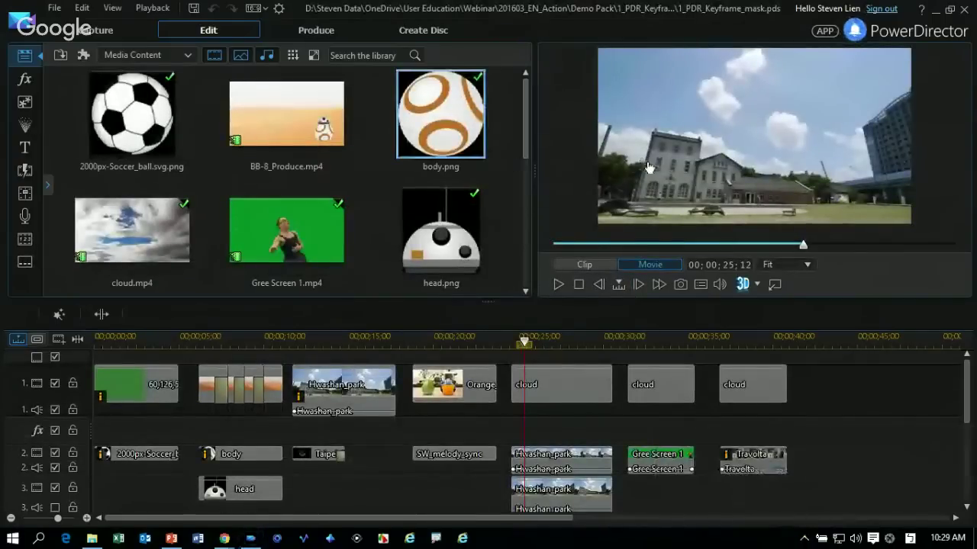
key("Down")
key("Down")
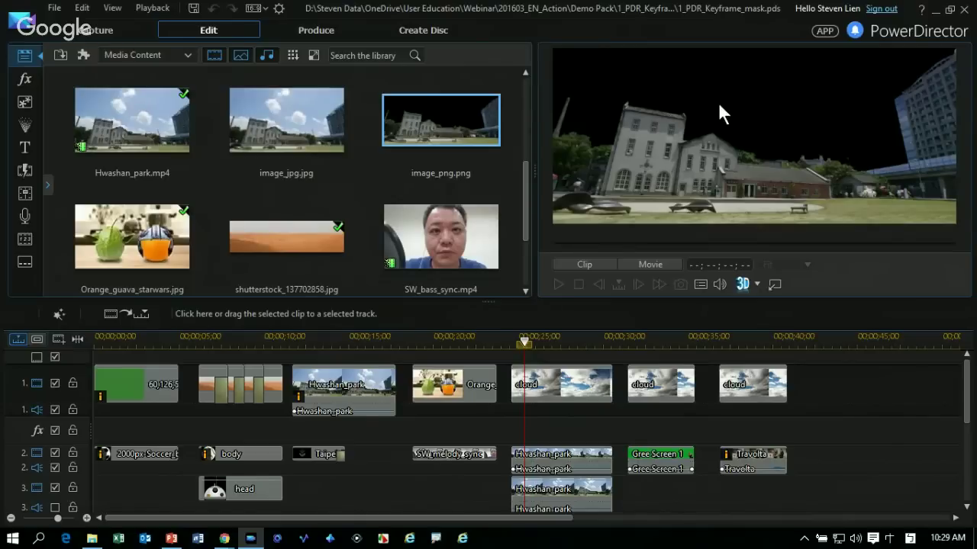
- Move to the start of the Hwashan_park composite and delete the clip's copy on track 3
left_click(655, 437)
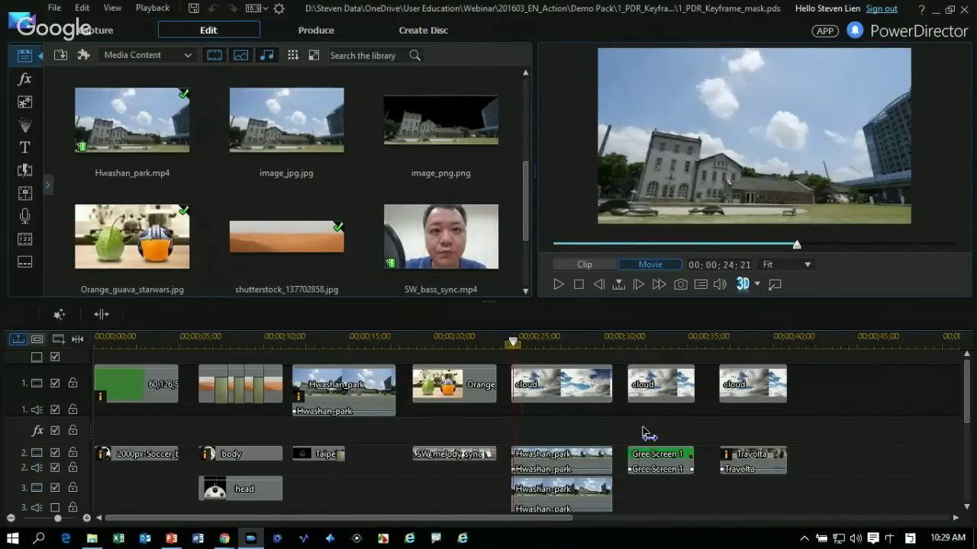
left_click(582, 492)
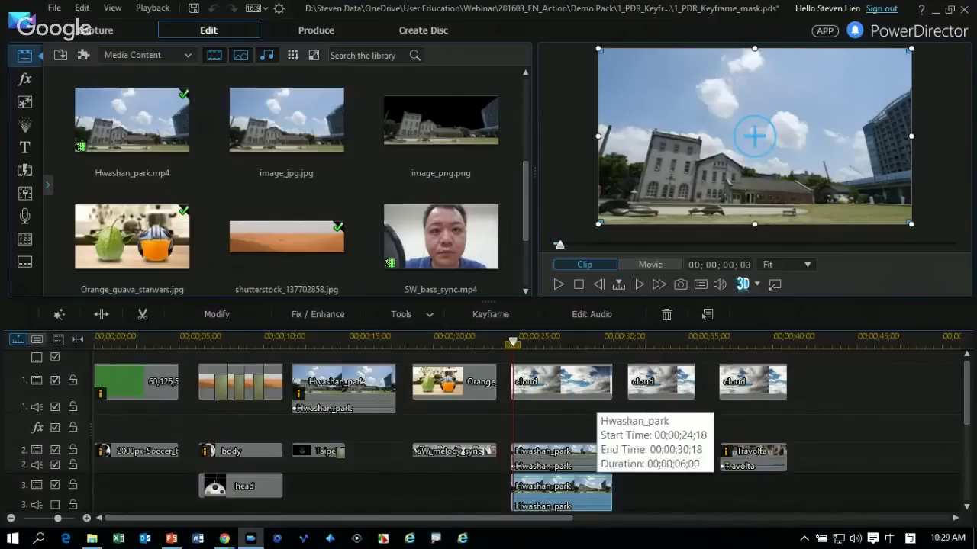
left_click_drag(584, 454, 583, 453)
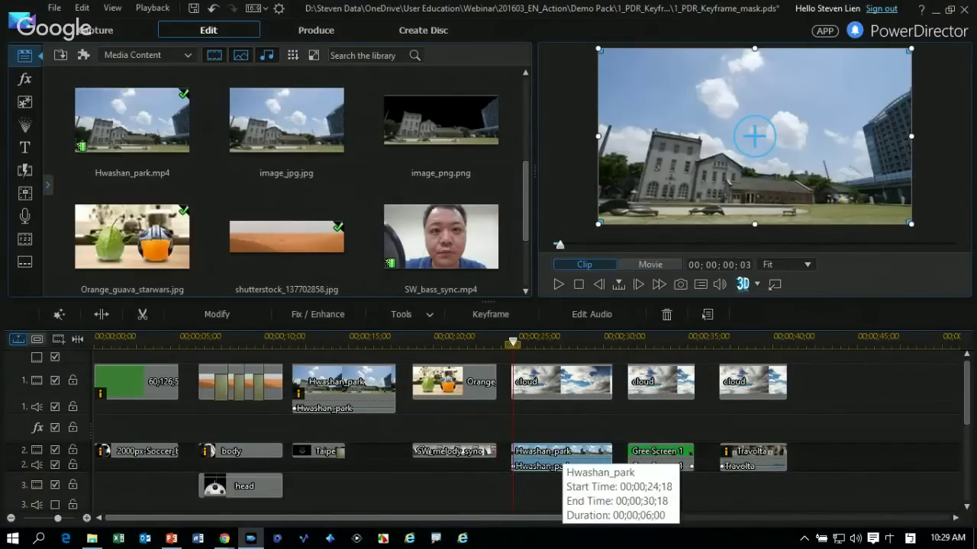
left_click(645, 432)
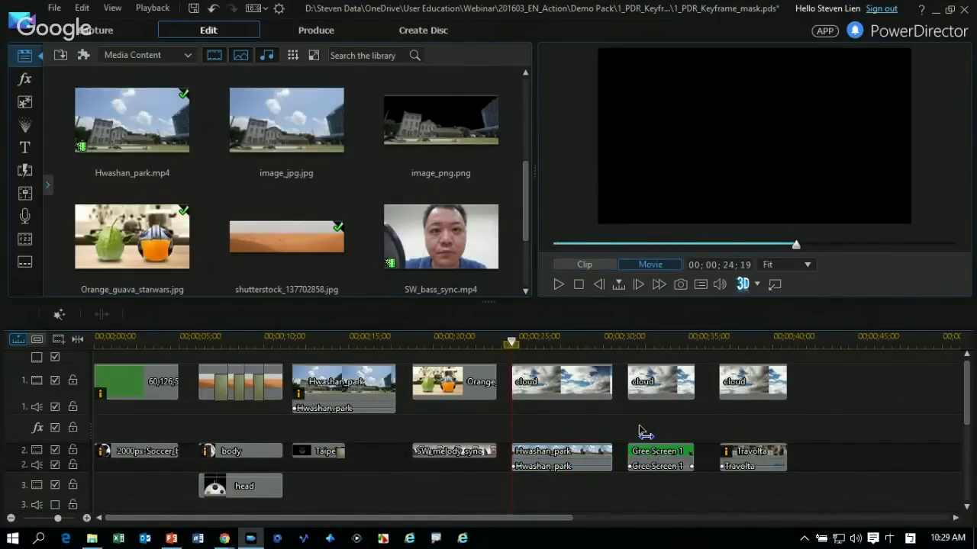
- Open the track 2 Hwashan_park clip in the PiP Designer and start creating a custom mask from an image file
double_click(565, 456)
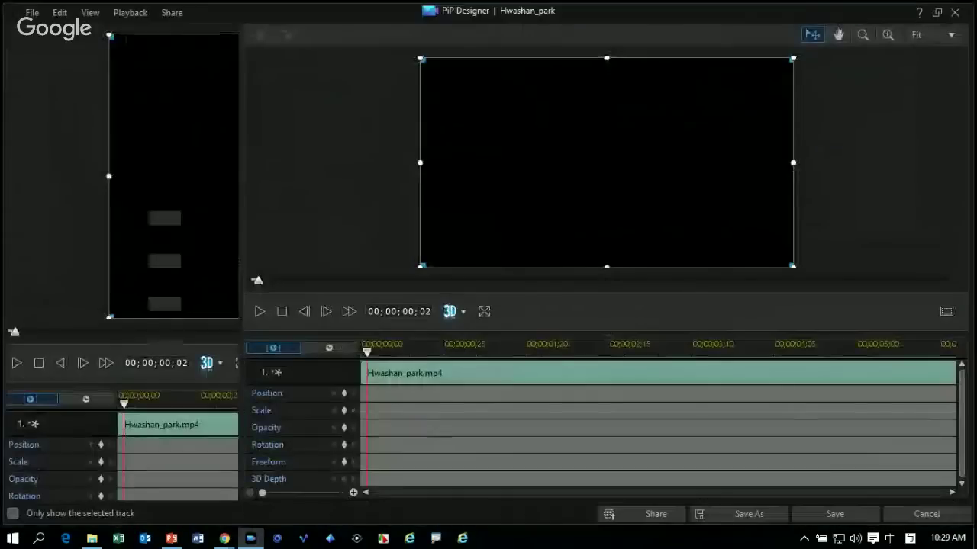
left_click(155, 34)
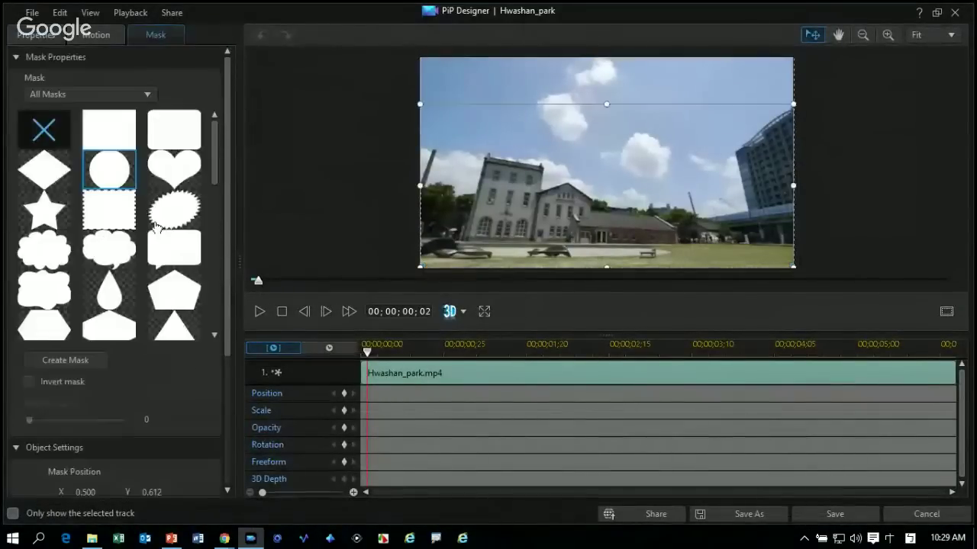
scroll(137, 229, "down", 2)
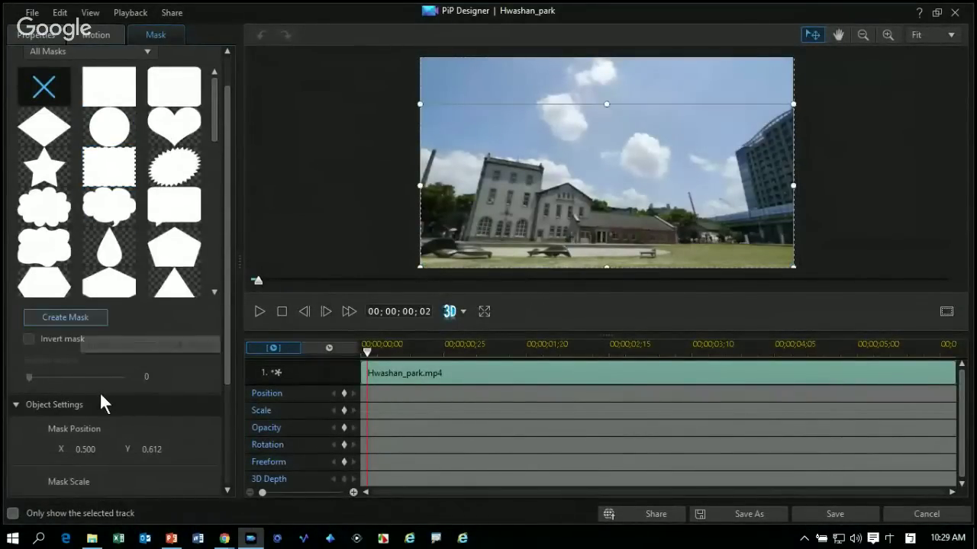
left_click(64, 317)
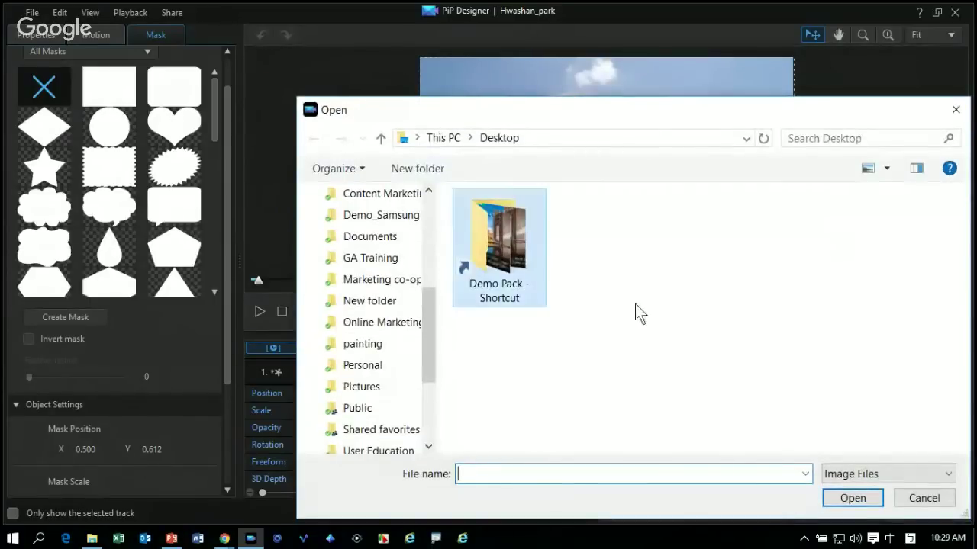
- Browse through Demo Pack and 1_PDR_Keyframe_mask to the Demo Material folder and load image_png as the clip's mask
key("Return")
key("Down")
key("Return")
key("Down")
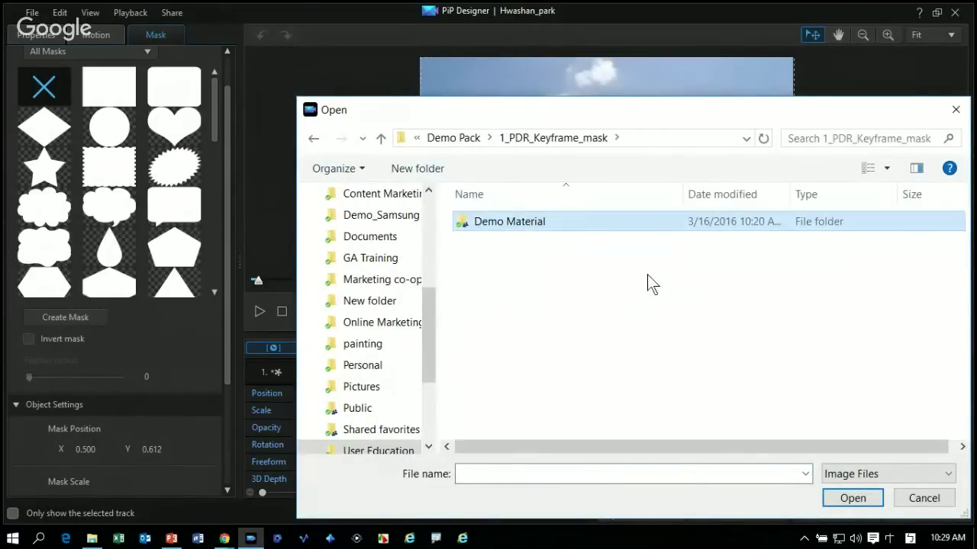
key("Return")
double_click(909, 244)
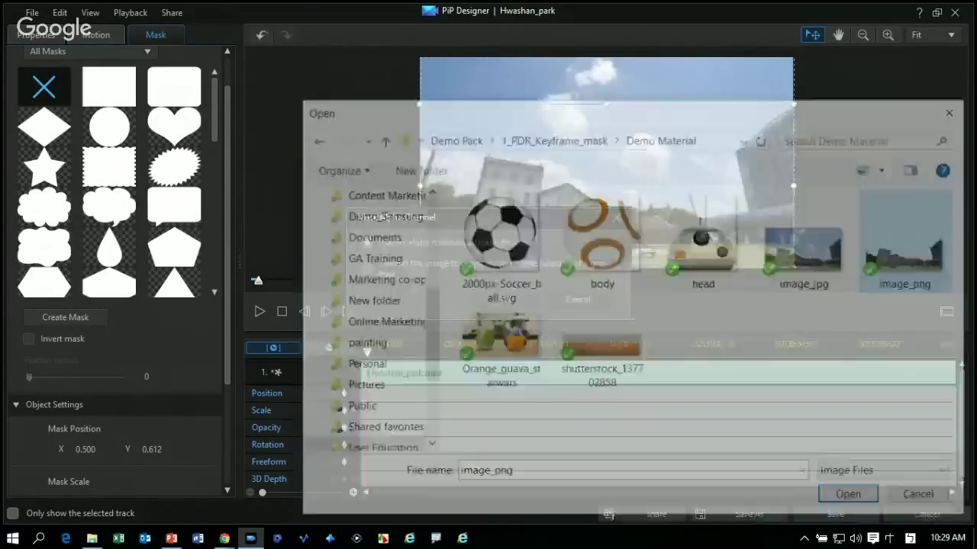
key("Return")
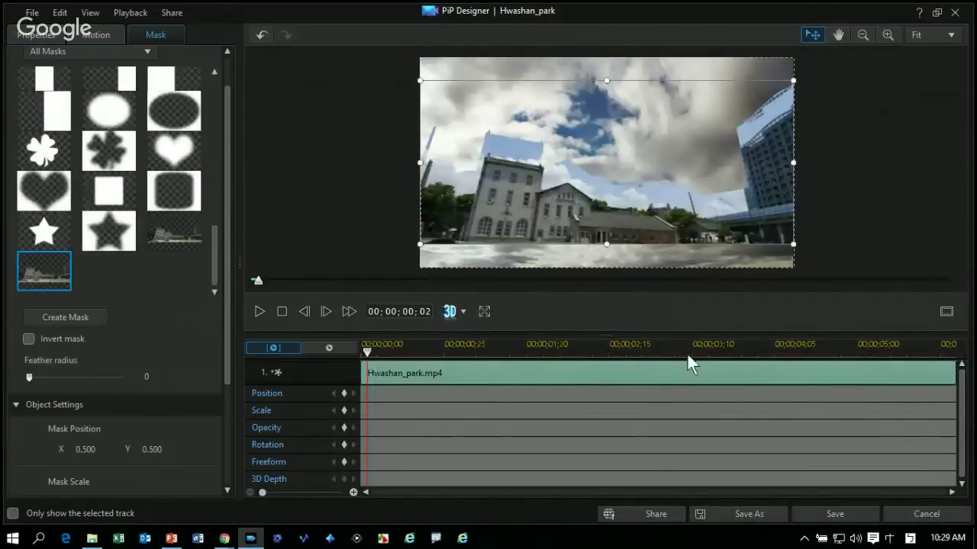
- Recreate the clip's mask from image_png using its alpha channel, and lower it to a Y position of 0.612 to match the building
left_click_drag(722, 269, 725, 221)
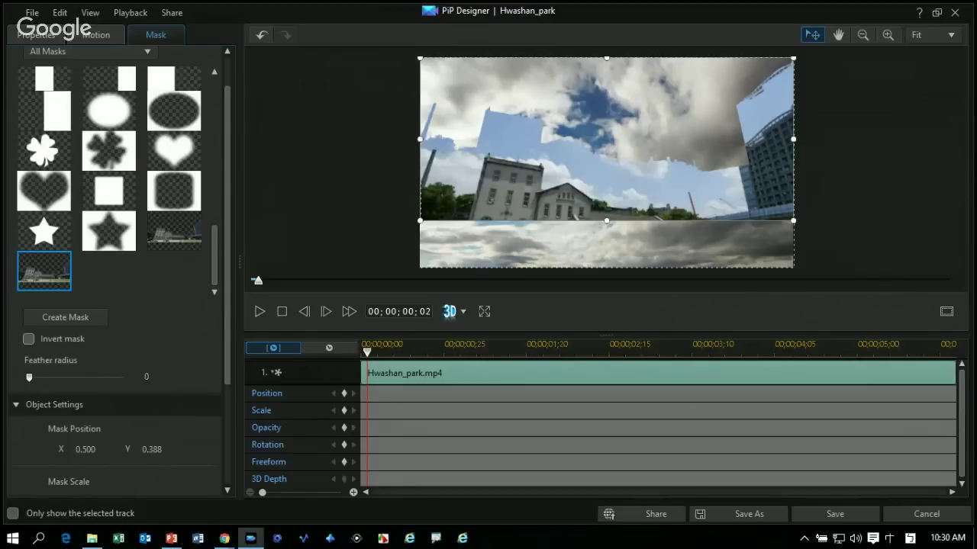
left_click(68, 316)
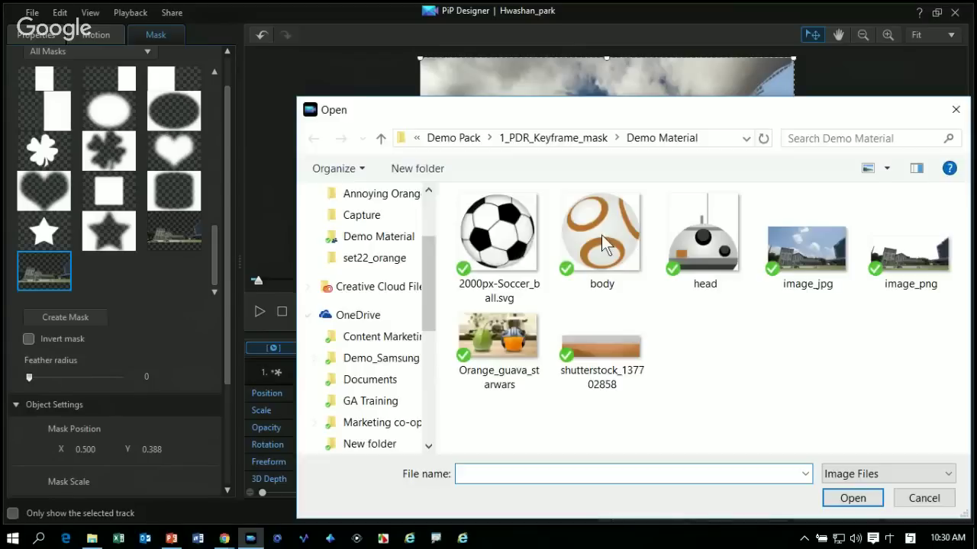
double_click(900, 250)
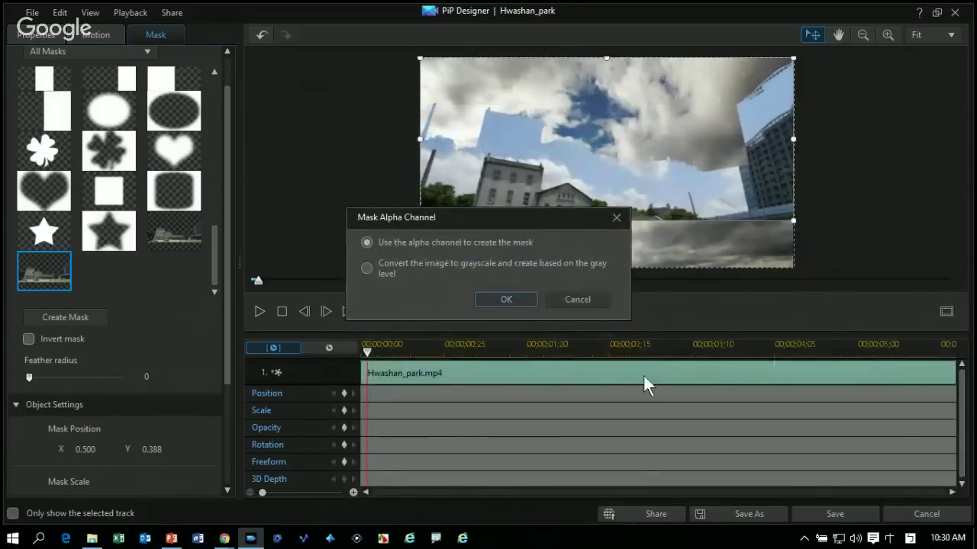
key("Return")
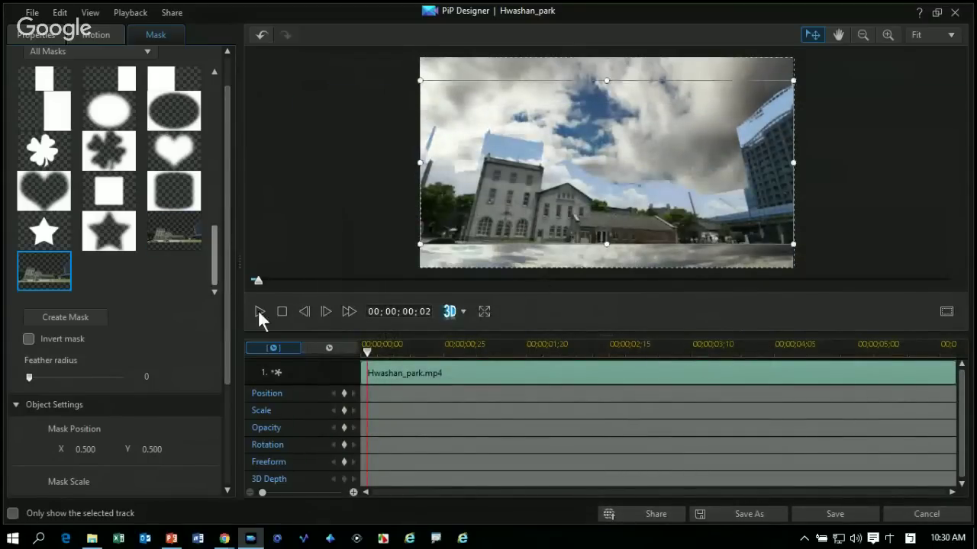
left_click_drag(628, 290, 626, 343)
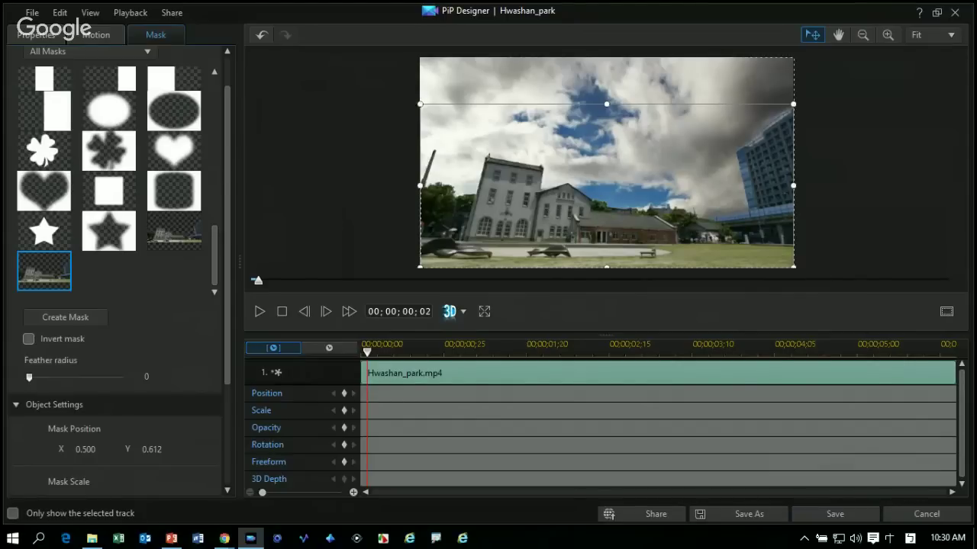
- Return from the PiP Designer to the timeline and play the Hwashan_park composite over the cloud clip
key("Home")
key("Escape")
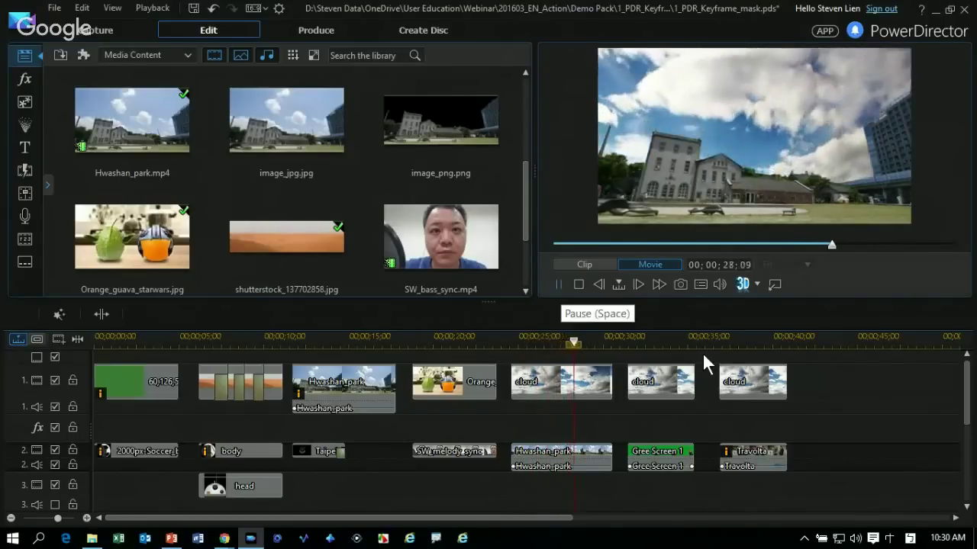
key("space")
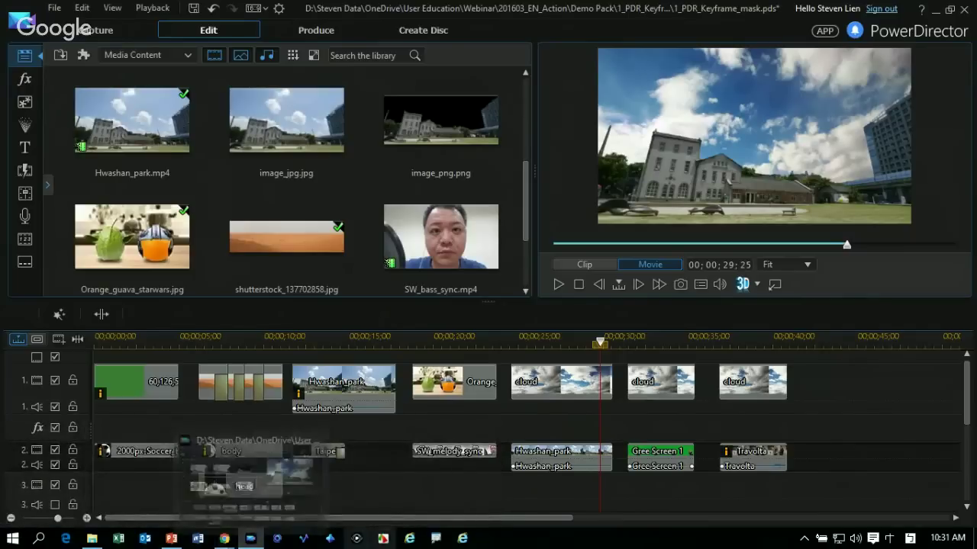
- Switch to the PowerPoint presentation, start the slide show from the current slide, and reveal the PowerDirector row on the Chroma Key slide
left_click(171, 538)
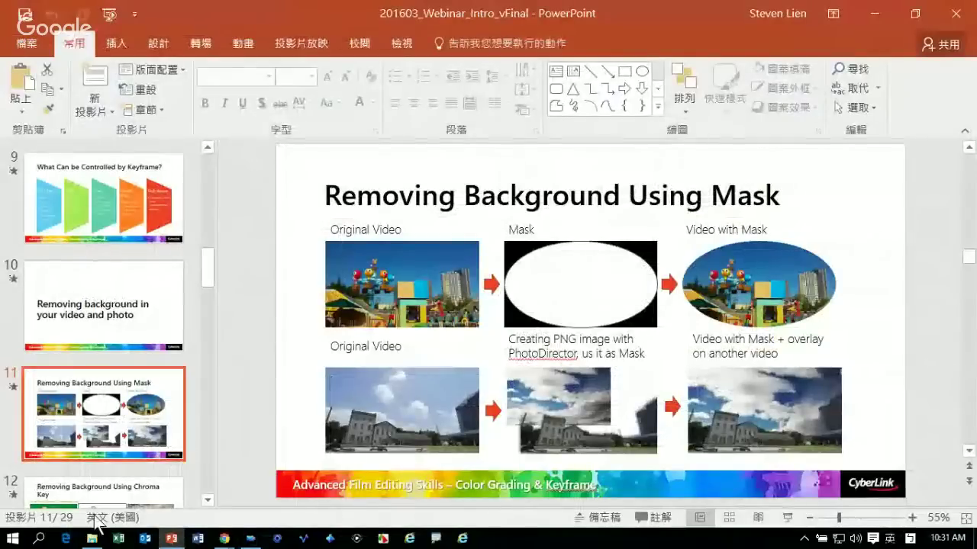
left_click(787, 517)
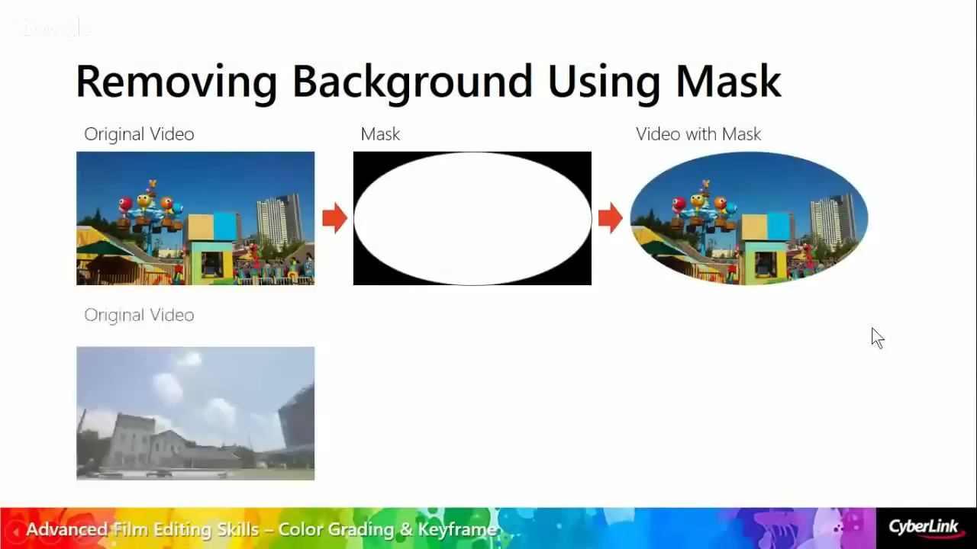
left_click(872, 330)
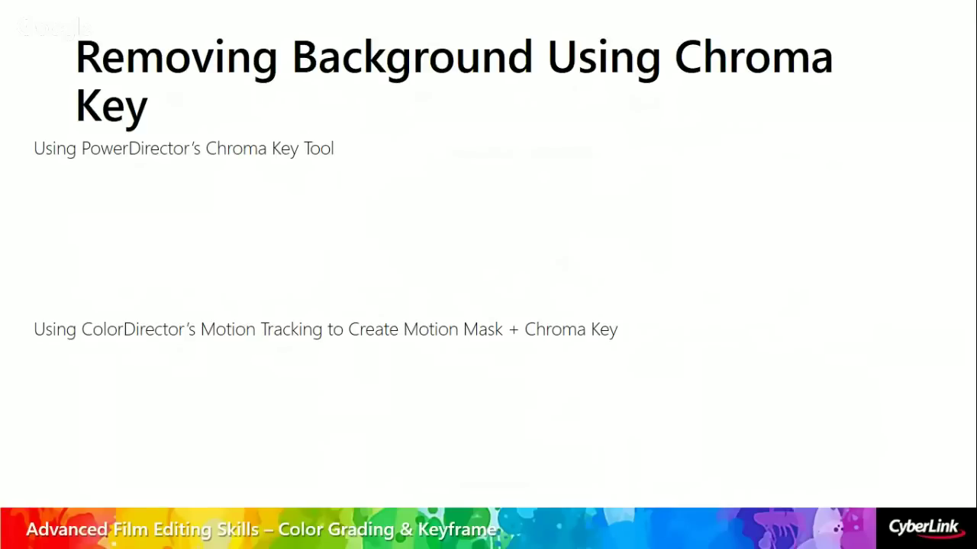
key("Right")
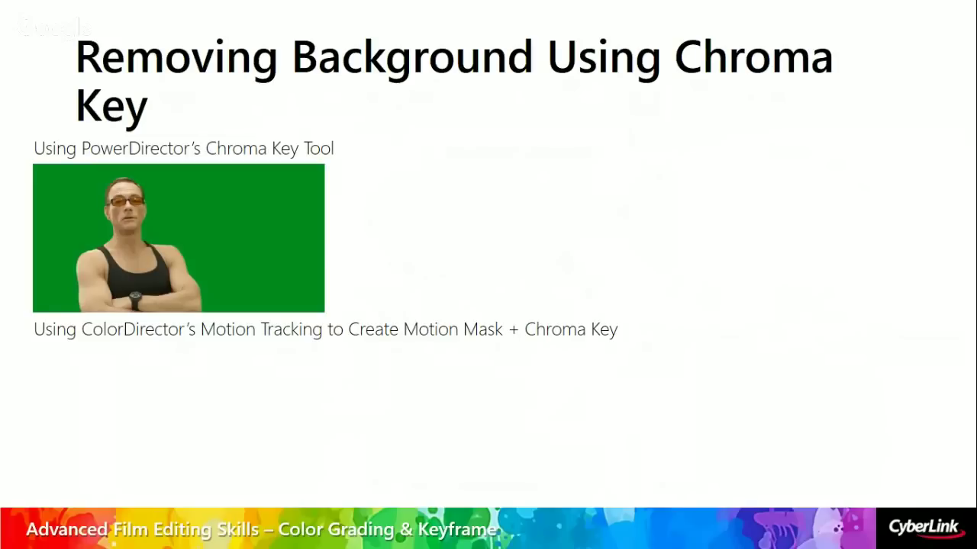
key("Right")
key("Right")
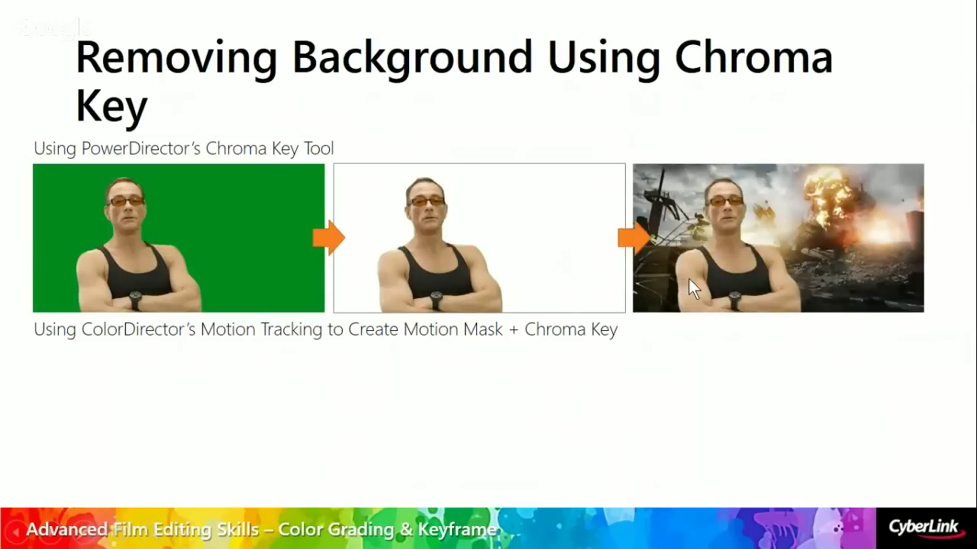
- Switch back to PowerDirector, open the Gree Screen 1 clip in the PiP Designer, and apply Chroma Key to its green background
key("alt+Tab")
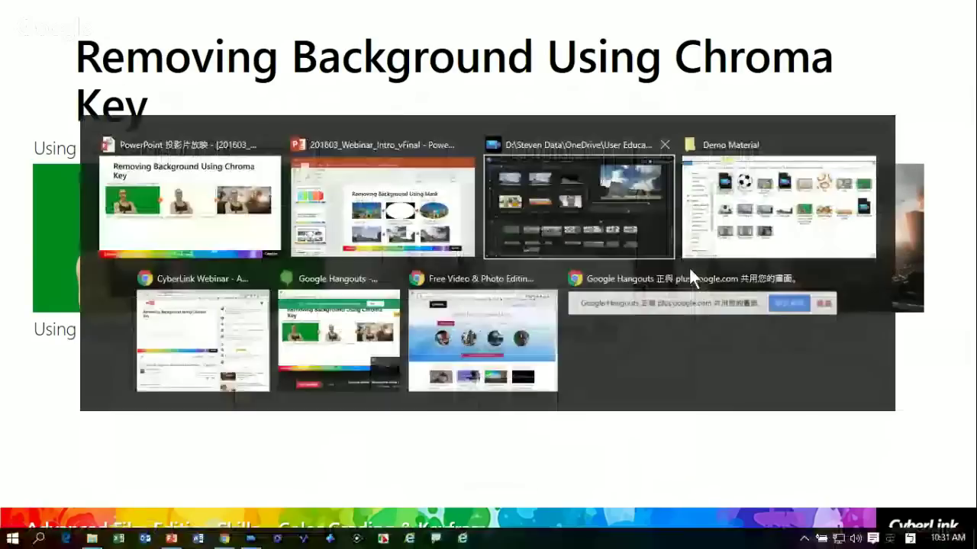
key("alt+Tab")
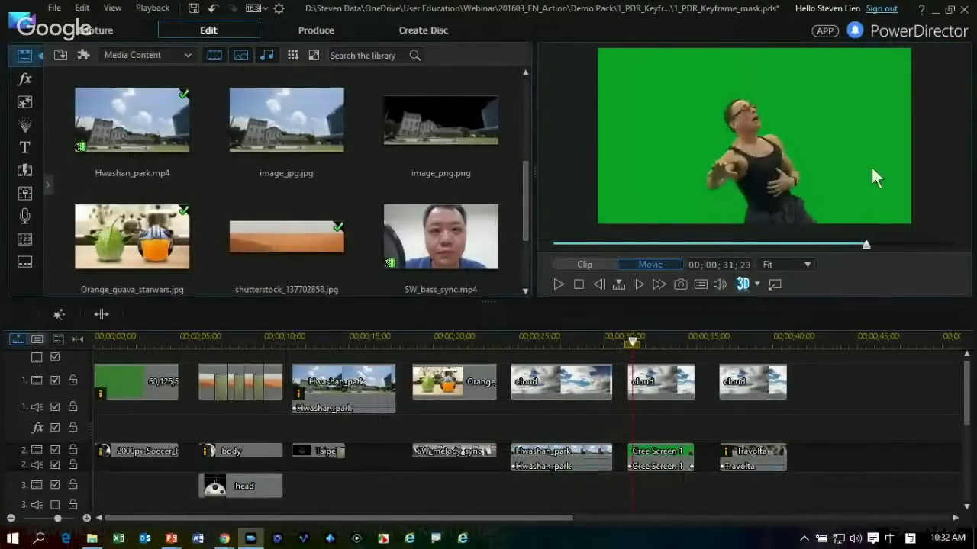
double_click(660, 454)
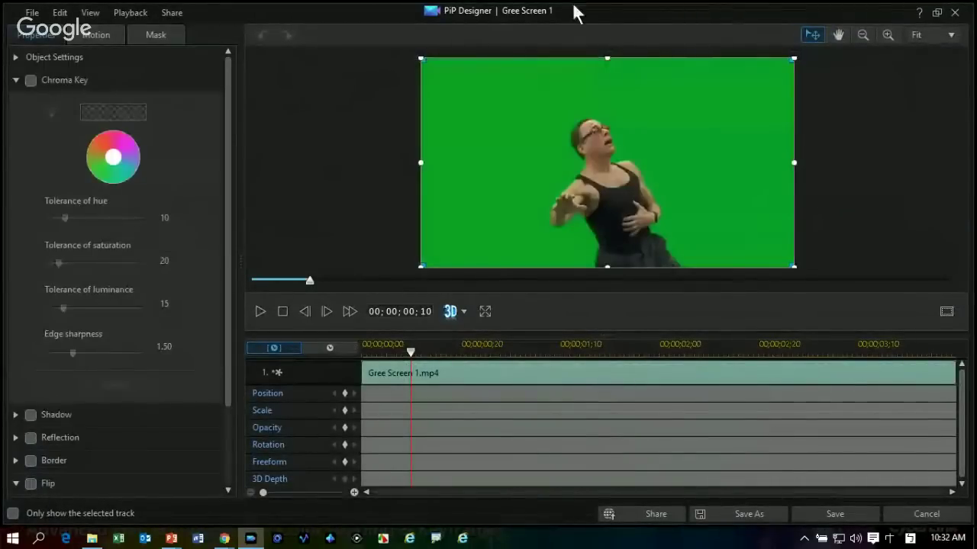
left_click(46, 107)
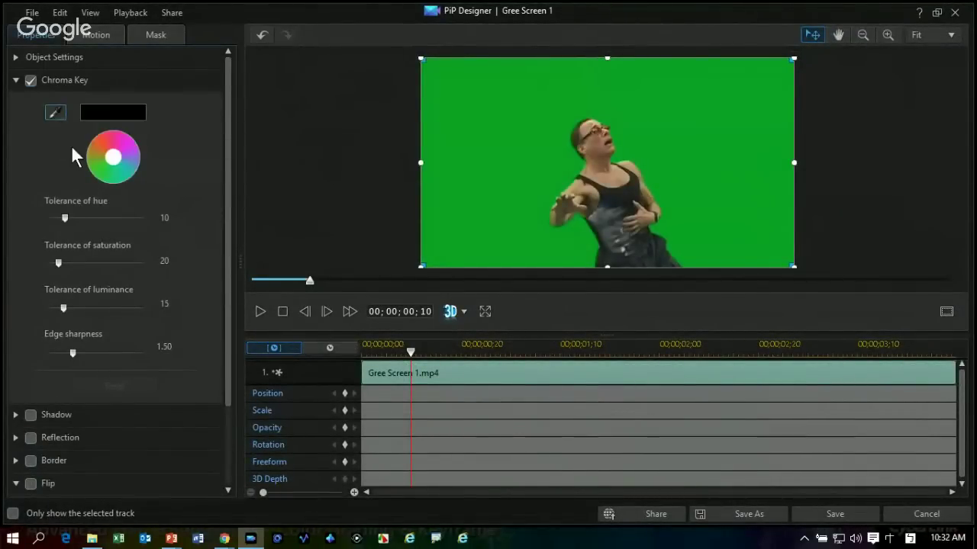
left_click(552, 161)
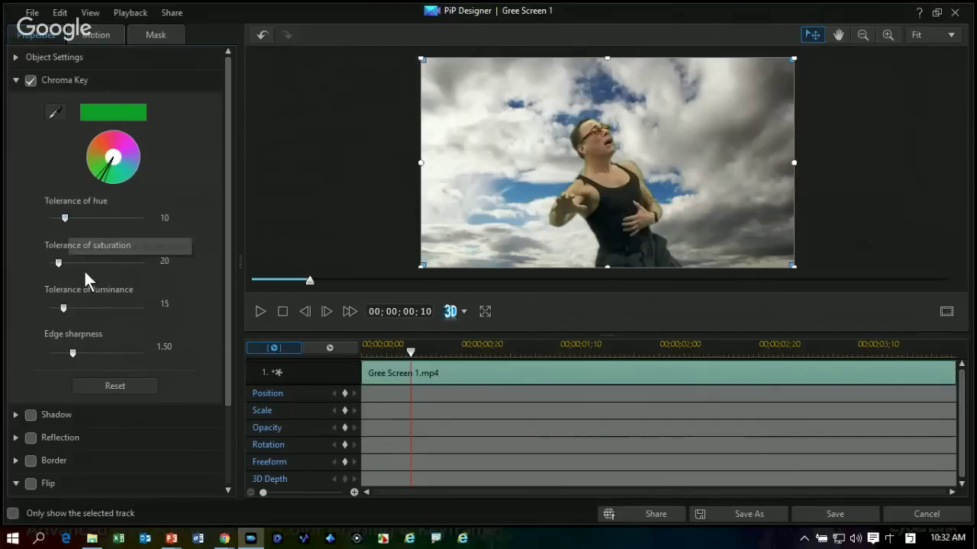
- Set the chroma key's hue tolerance to 32, saturation tolerance to 70 and edge sharpness to 4.77, and save the clip's settings
key("Right")
key("Right")
key("Right")
key("Right")
key("Right")
key("Right")
key("Right")
key("Right")
key("Right")
key("Right")
key("Right")
key("Right")
key("Right")
key("Right")
key("Right")
key("Right")
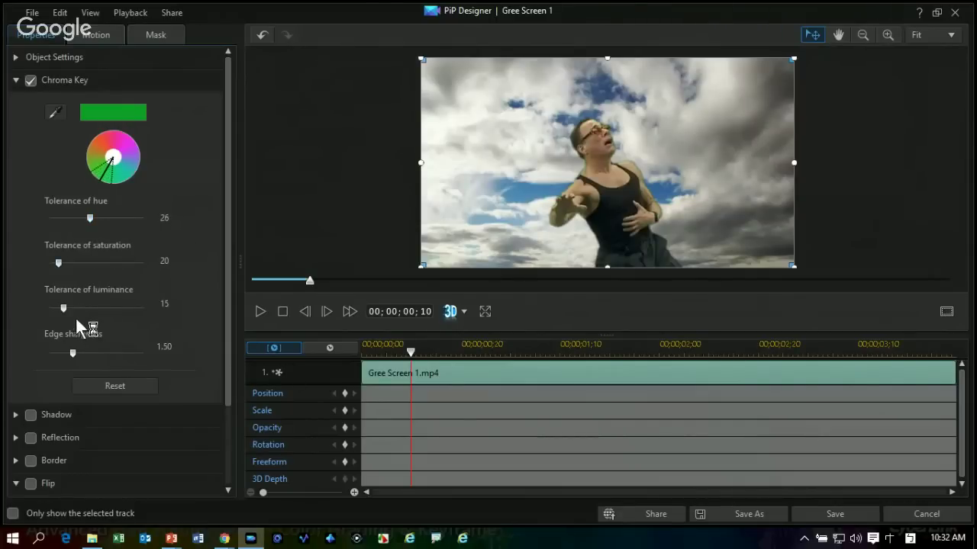
left_click_drag(74, 323, 101, 323)
mouse_move(112, 268)
left_mouse_down()
mouse_move(142, 271)
mouse_move(123, 271)
left_mouse_up()
left_click_drag(90, 442, 158, 449)
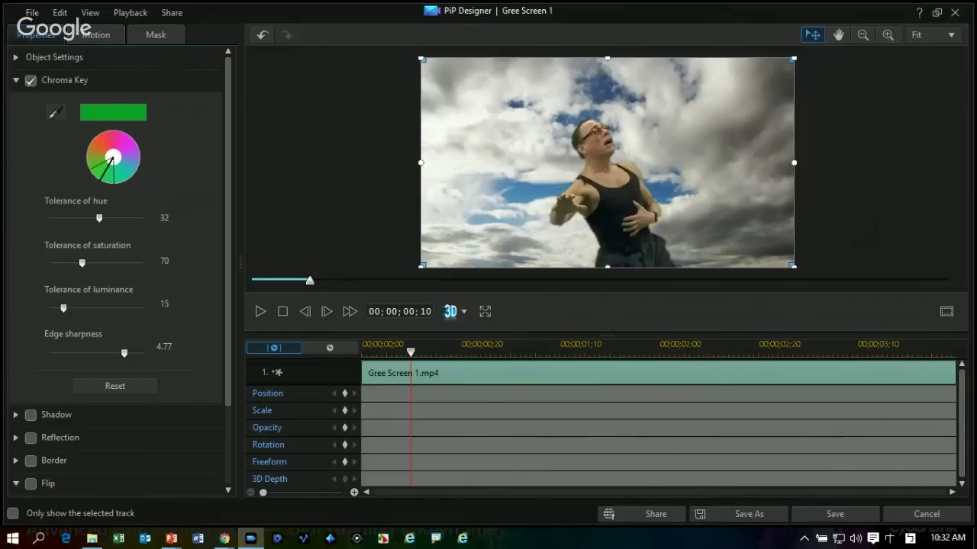
left_click(835, 514)
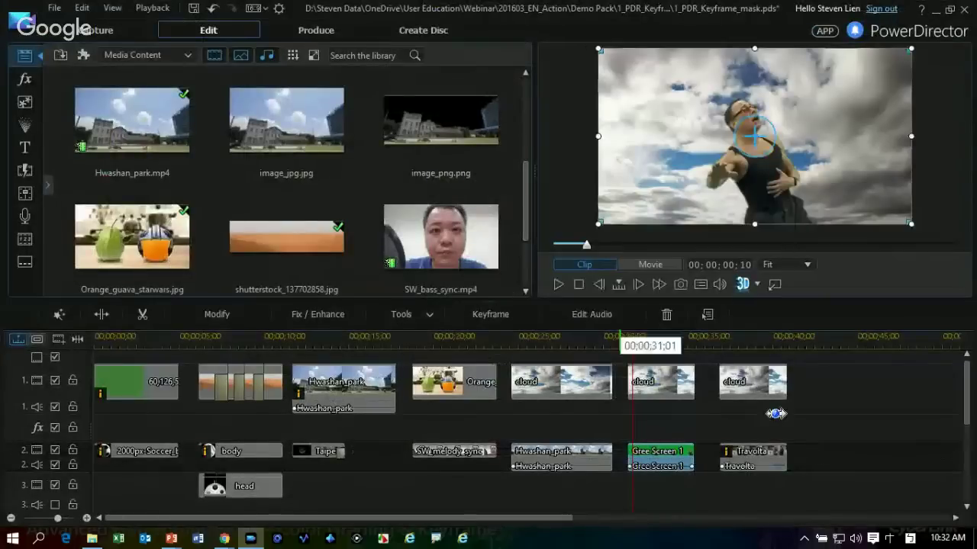
- Play the keyed Gree Screen 1 composite and move the playhead to the start of the Travolta composite
key("space")
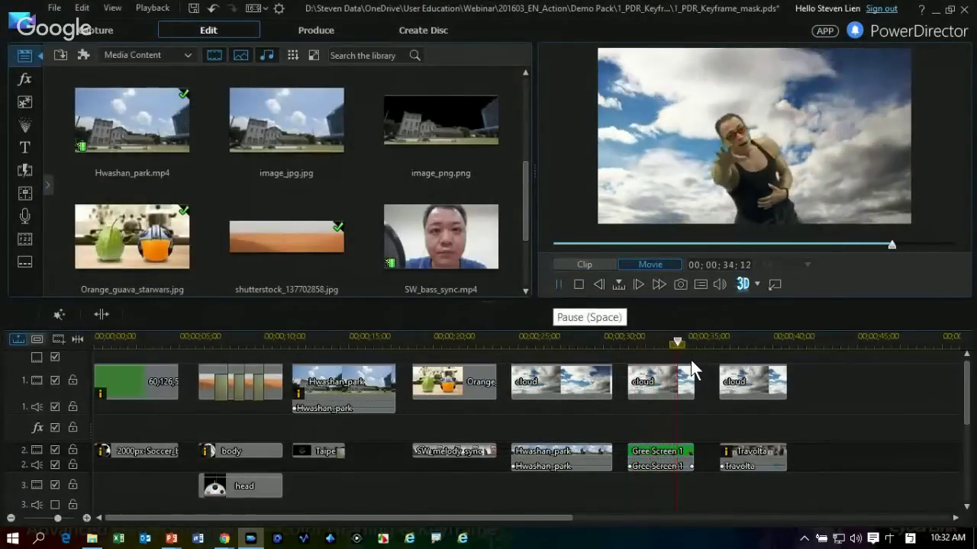
key("space")
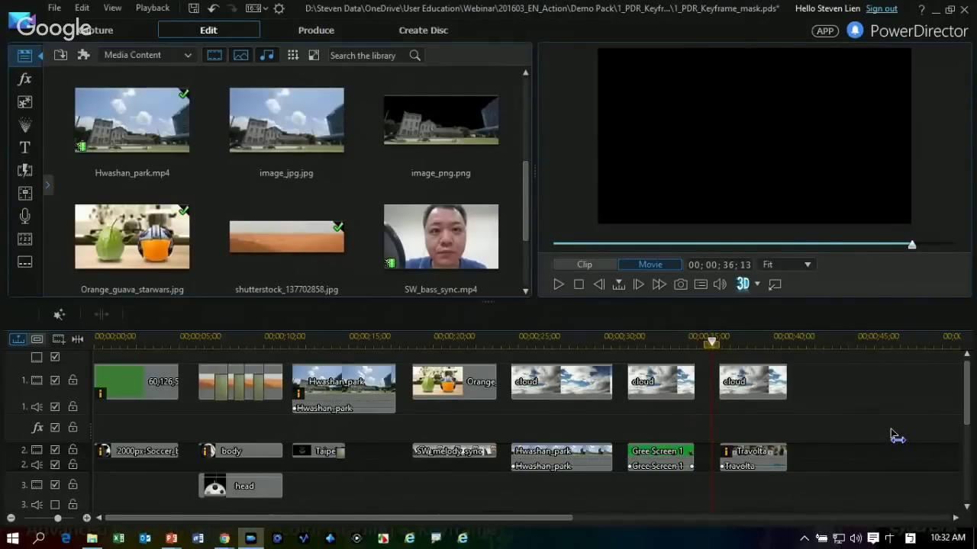
key("Right")
key("Left")
key("Left")
key("Left")
key("Left")
key("Left")
key("Left")
key("Left")
key("Left")
key("Left")
key("Left")
key("Left")
key("Left")
key("Left")
key("Left")
key("Left")
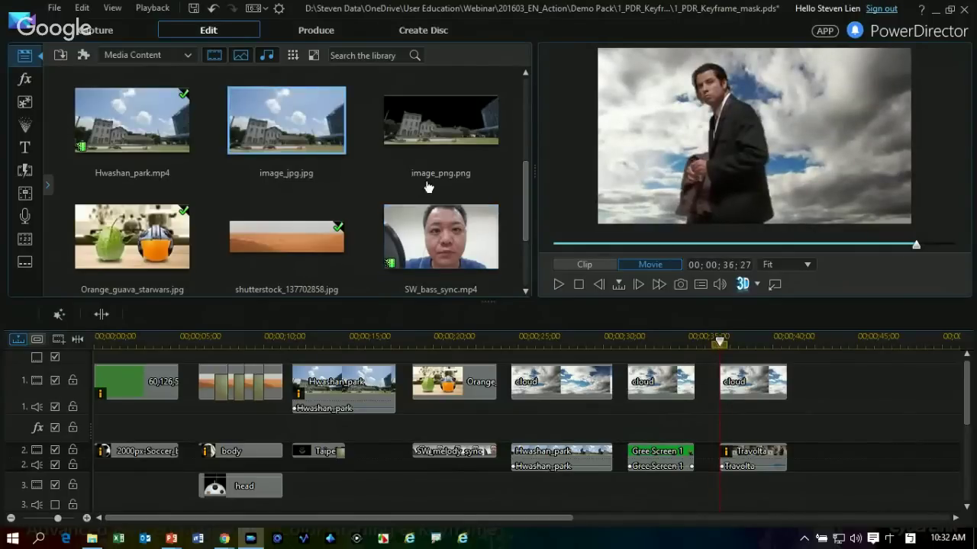
- Add Travolta.mp4 to track 2 after the existing clips and trim its end to a length of about 3 seconds 14 frames
scroll(435, 196, "down", 2)
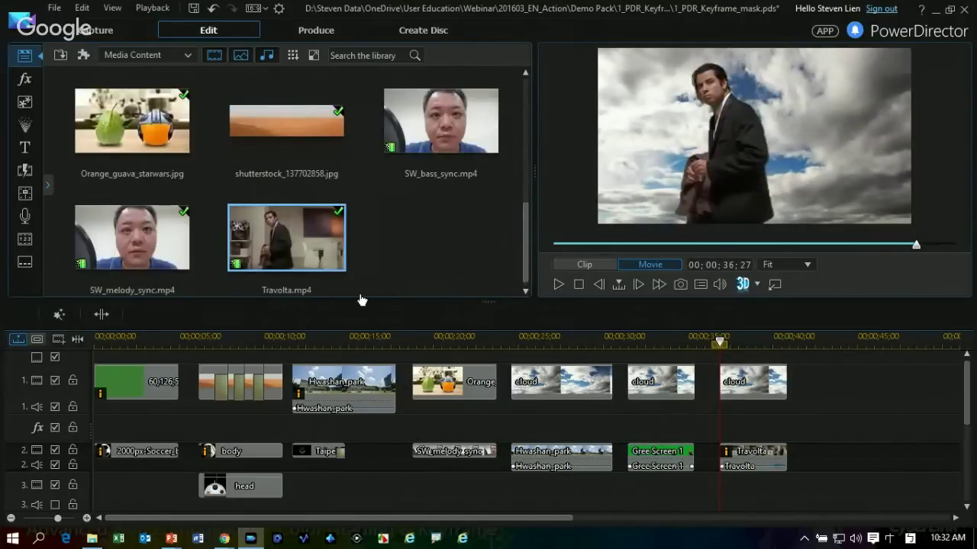
left_click_drag(362, 300, 832, 457)
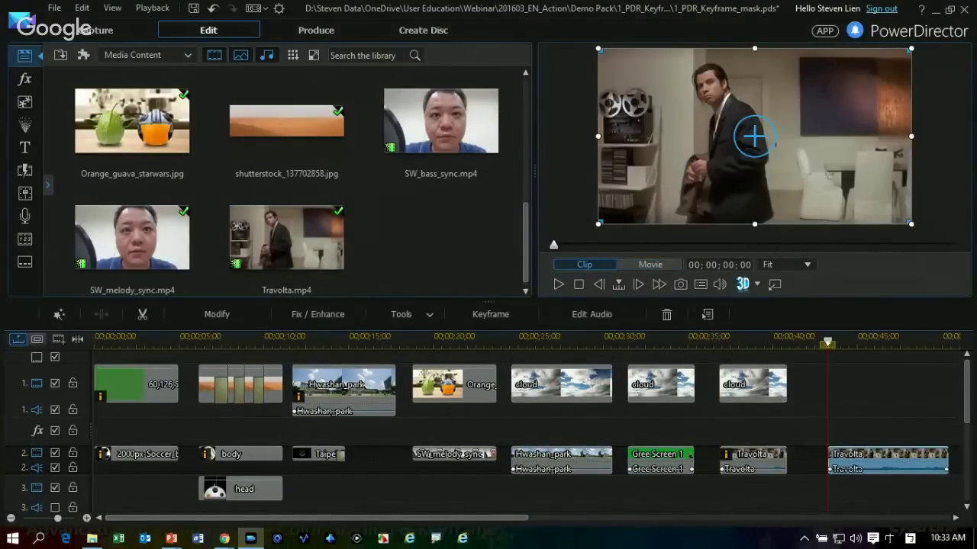
left_click(889, 458)
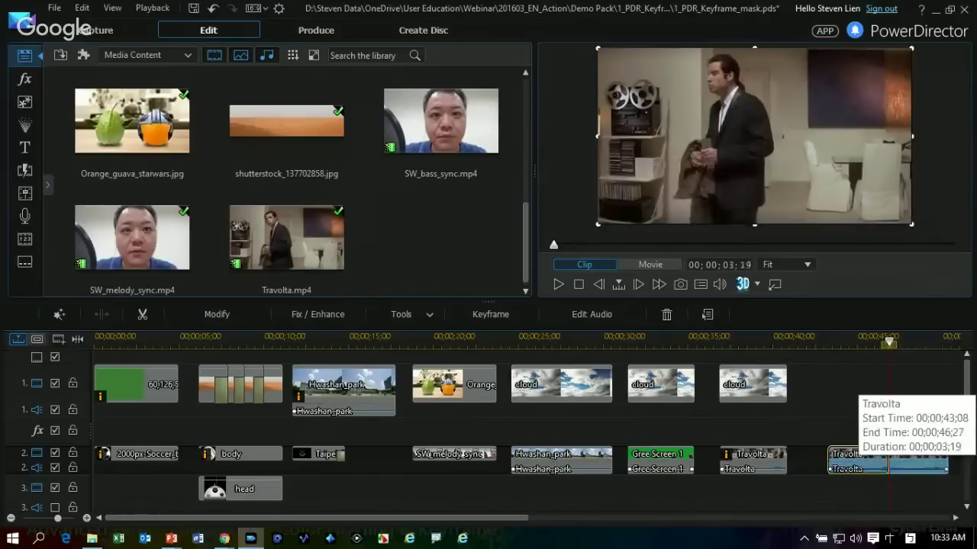
left_click_drag(889, 457, 885, 458)
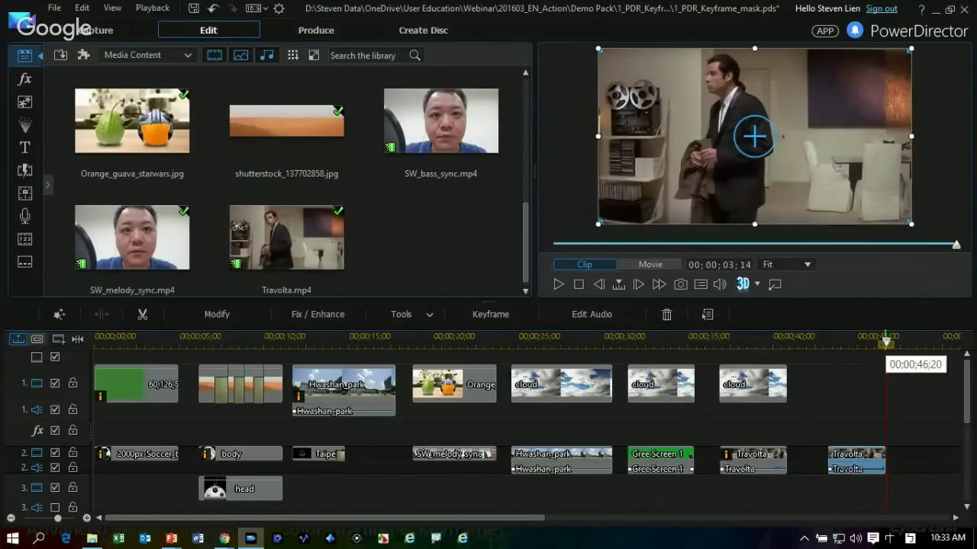
- Play the trimmed Travolta clip from its start and switch to the running PowerPoint slide show
left_click_drag(885, 342, 829, 343)
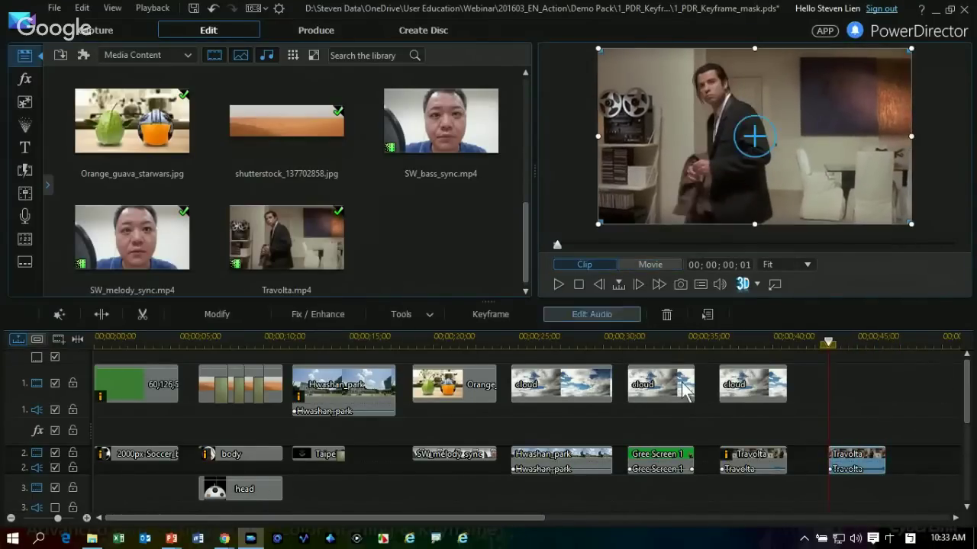
key("space")
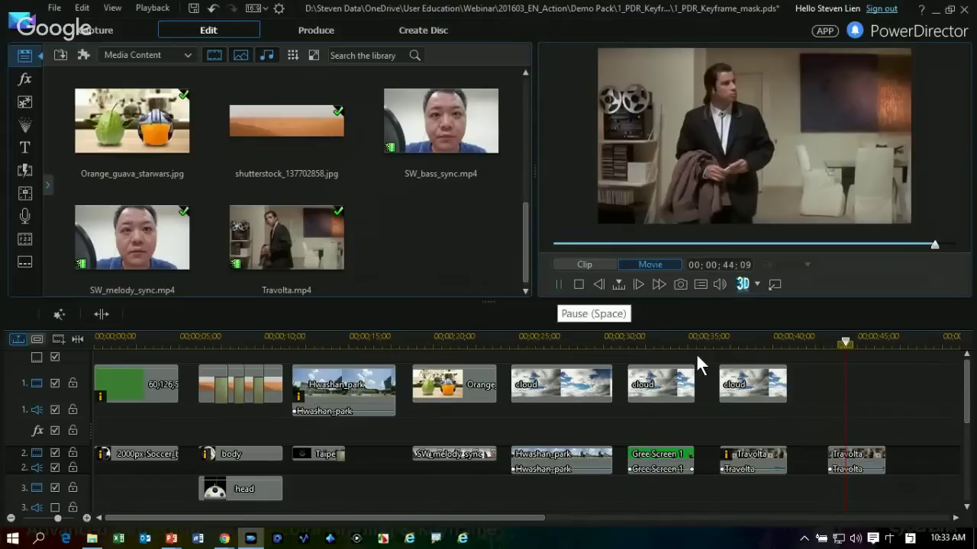
key("space")
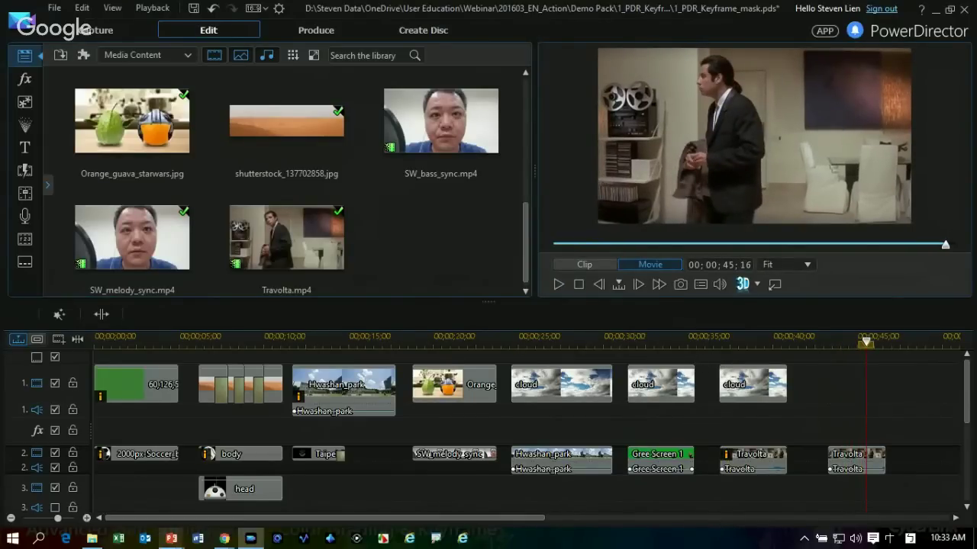
mouse_move(171, 539)
left_click(247, 481)
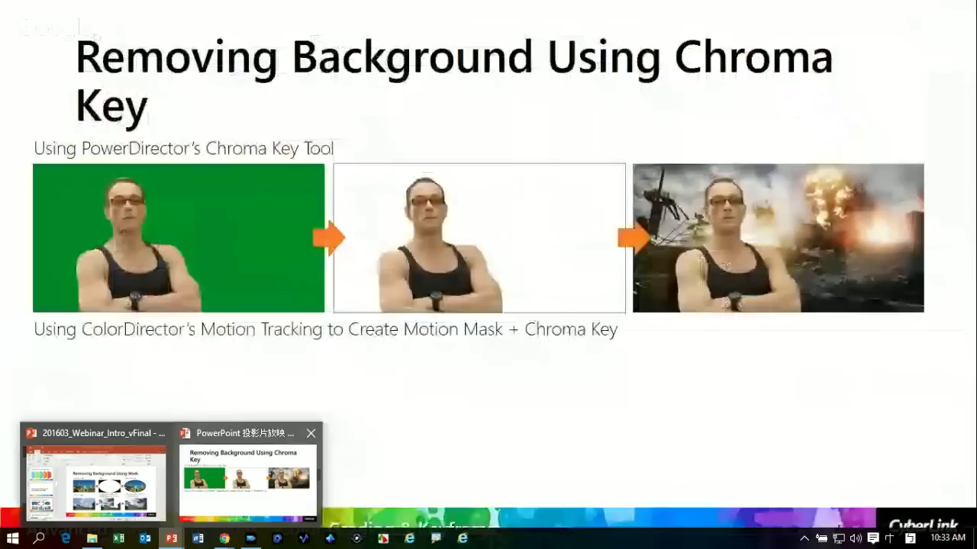
- Scrub through the beginning of the unkeyed Travolta clip in PowerDirector and return to the Chroma Key slide in PowerPoint
key("alt+Tab")
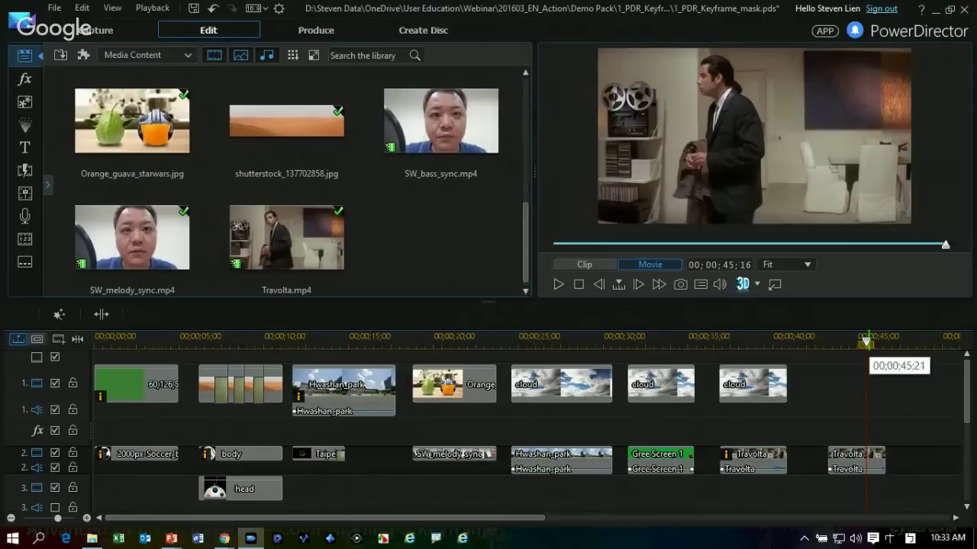
left_click(855, 342)
left_click_drag(854, 342, 830, 342)
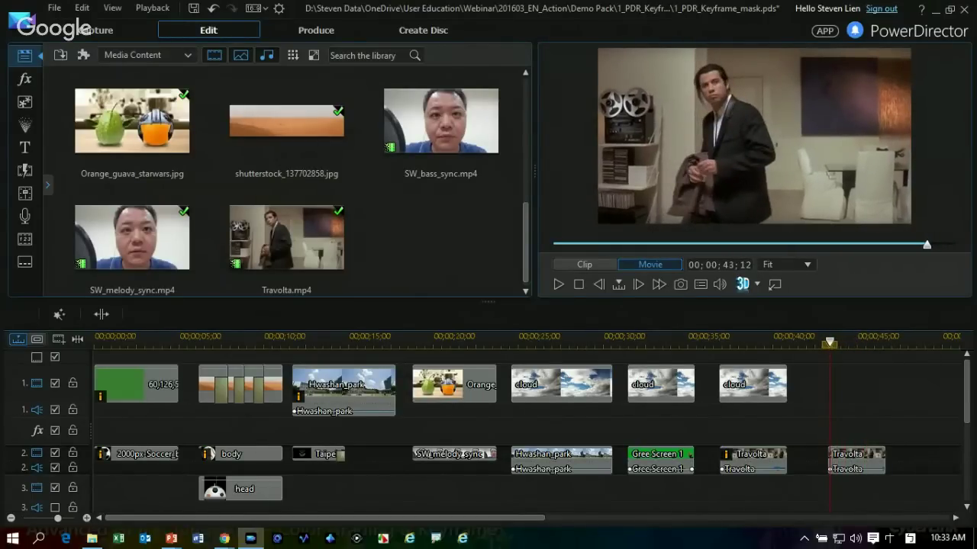
left_click(831, 342)
left_click(835, 342)
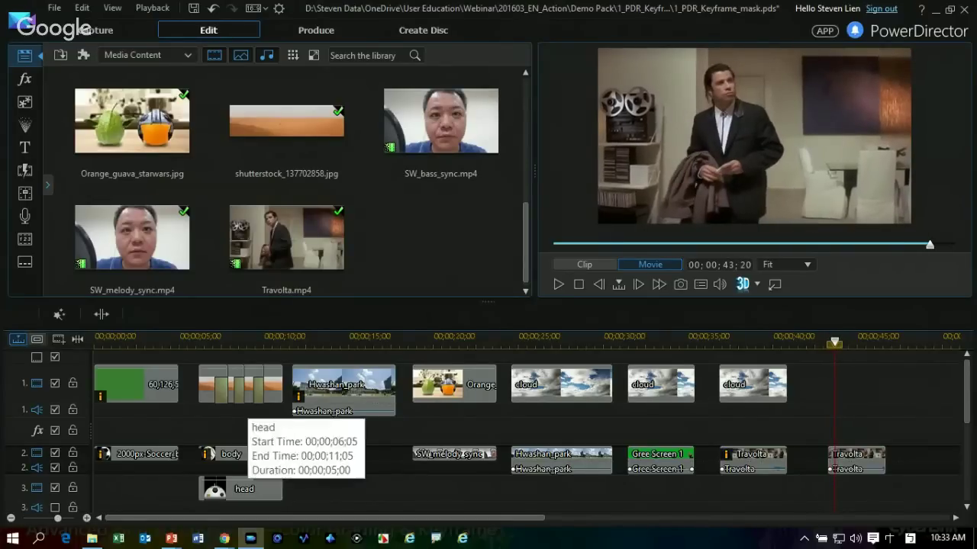
mouse_move(170, 538)
left_click(244, 473)
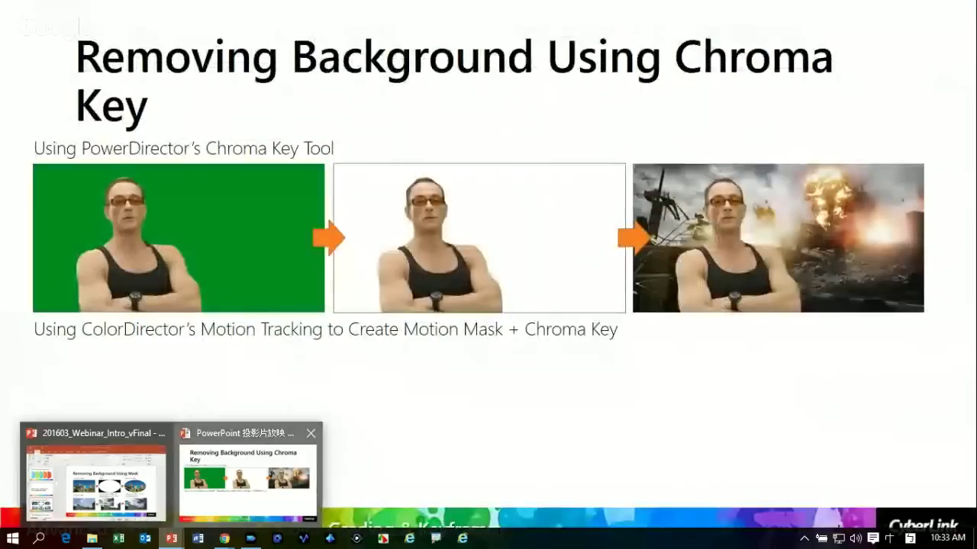
- Reveal the remaining ColorDirector motion-mask images on the Chroma Key slide, end the slide show and switch to PowerDirector
left_click(908, 476)
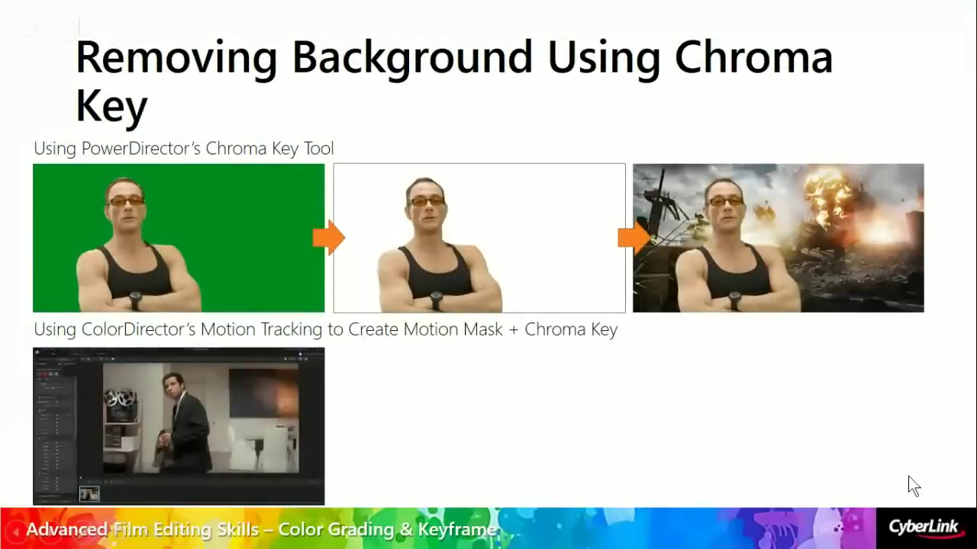
left_click(908, 476)
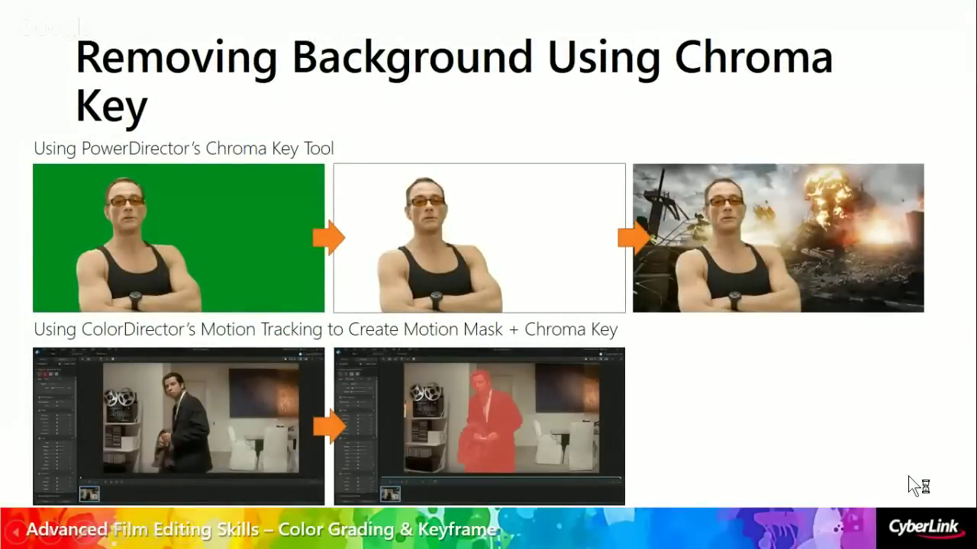
left_click(908, 476)
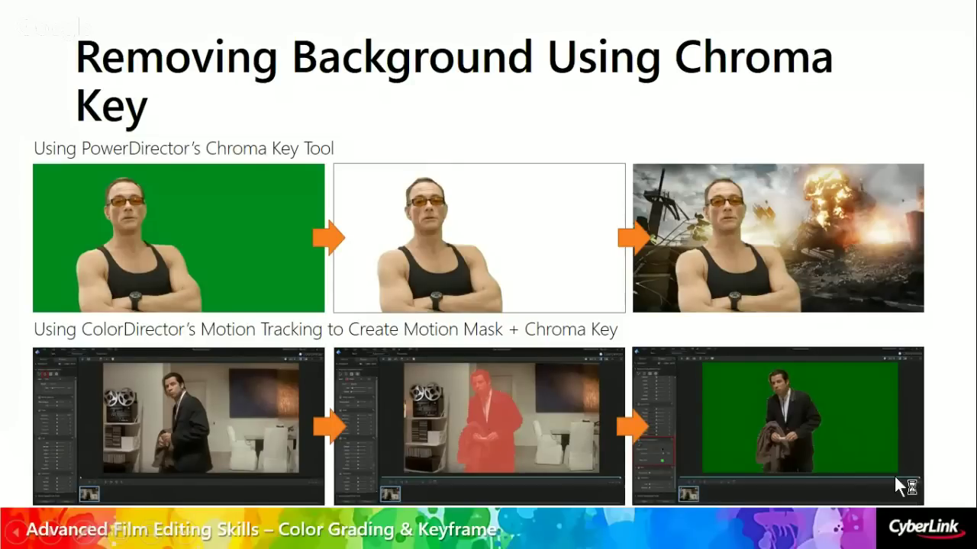
key("Escape")
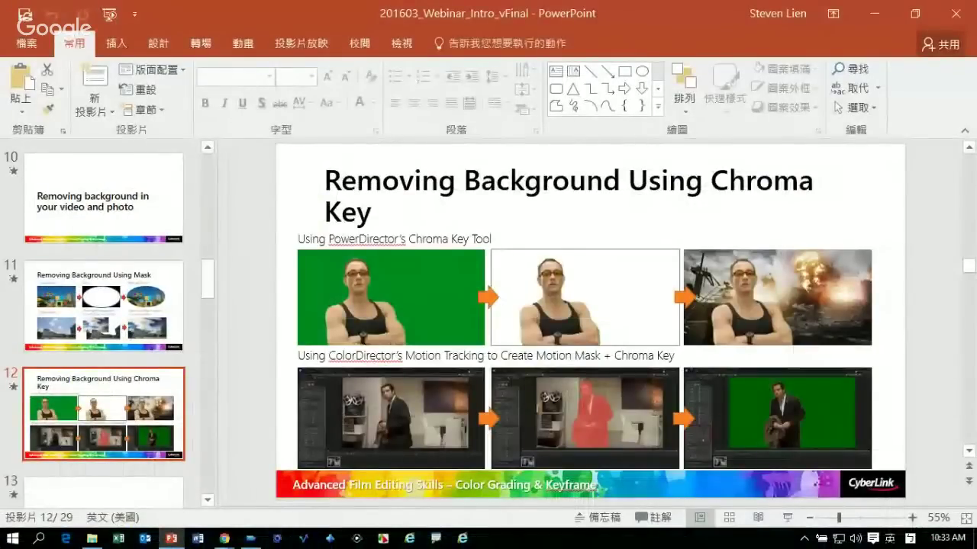
left_click(250, 537)
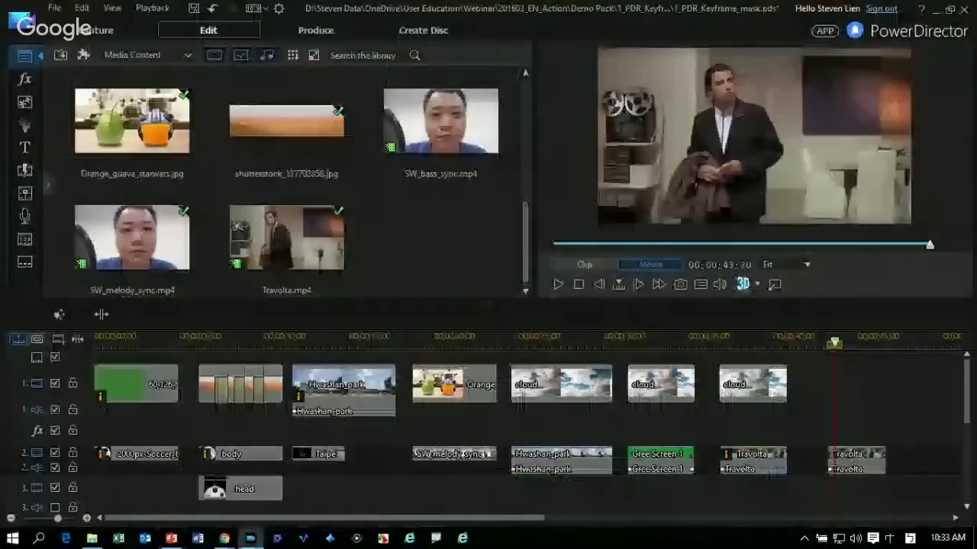
- Move the playhead to the start of the unkeyed Travolta clip on track 2 and open that clip in ColorDirector
left_click_drag(835, 342, 828, 342)
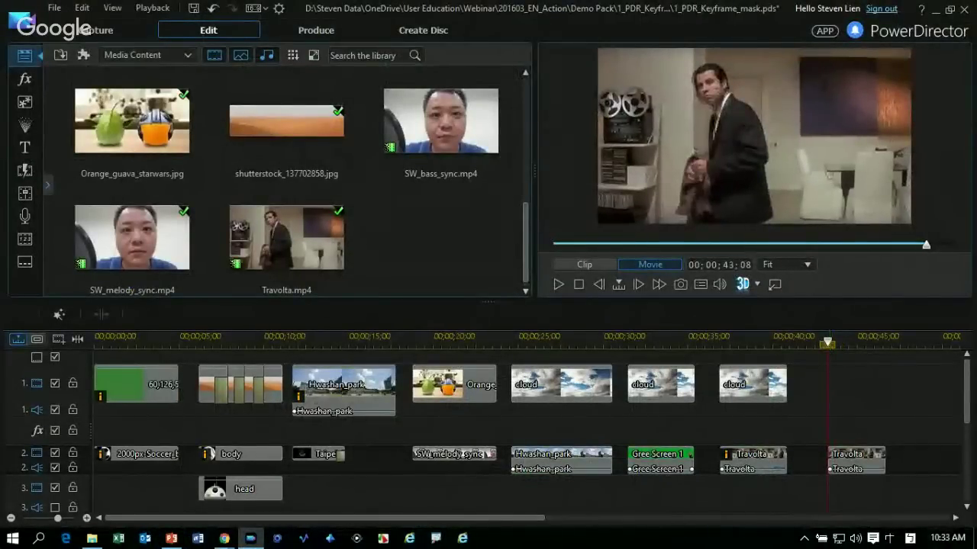
left_click(848, 461)
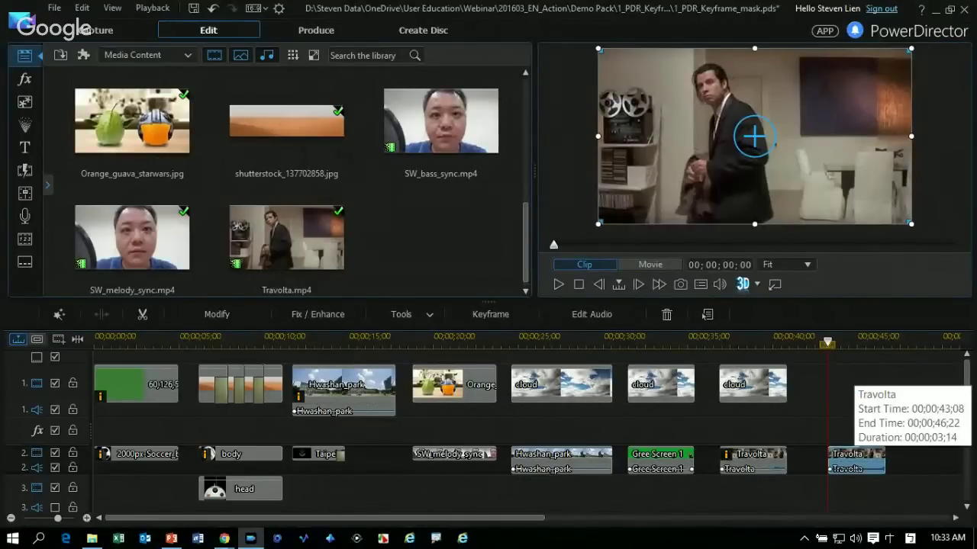
double_click(378, 402)
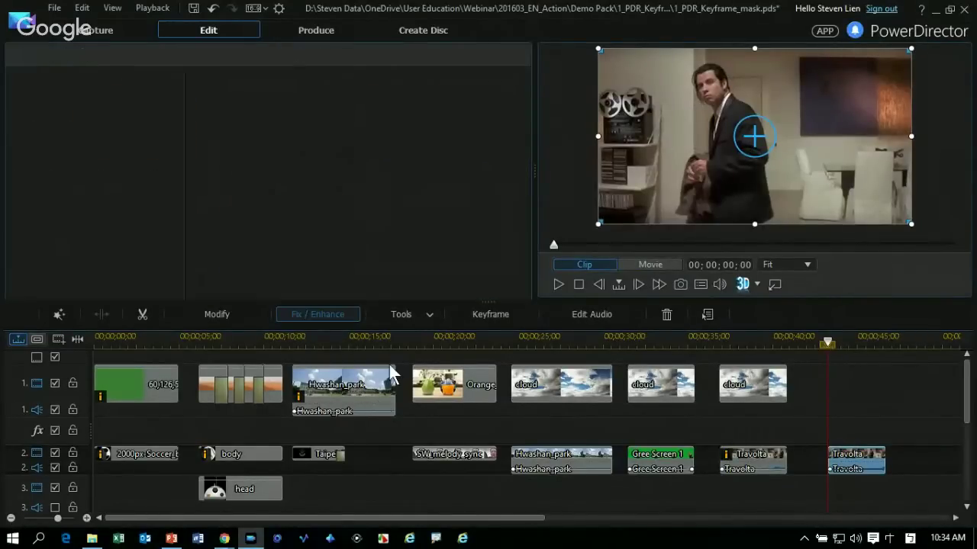
key("alt+Tab")
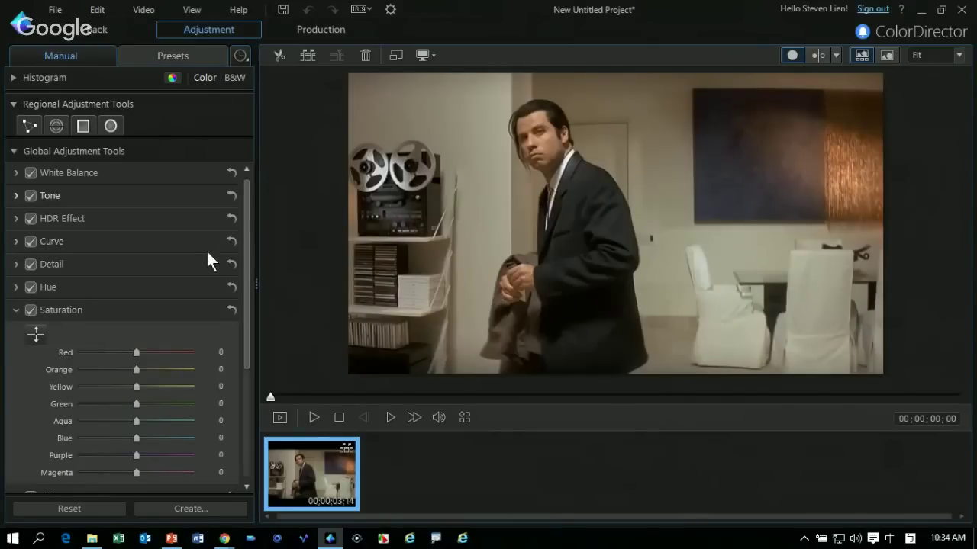
- Paint a new regional brush mask covering the whole man and his coat on the first frame
left_click(68, 152)
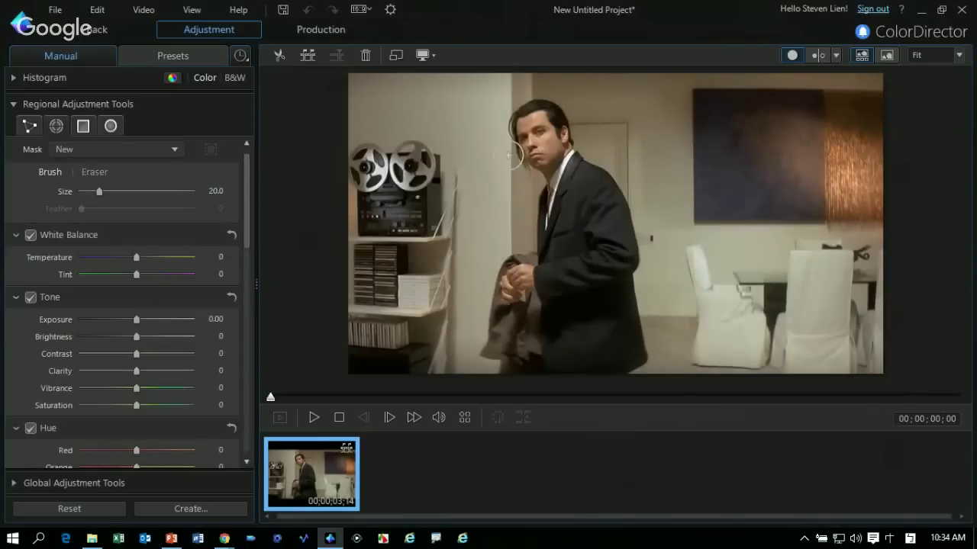
scroll(672, 162, "down", 4)
scroll(672, 161, "up", 4)
scroll(670, 168, "down", 1)
mouse_move(668, 175)
left_mouse_down()
mouse_move(654, 163)
mouse_move(654, 179)
mouse_move(678, 153)
mouse_move(702, 267)
left_mouse_up()
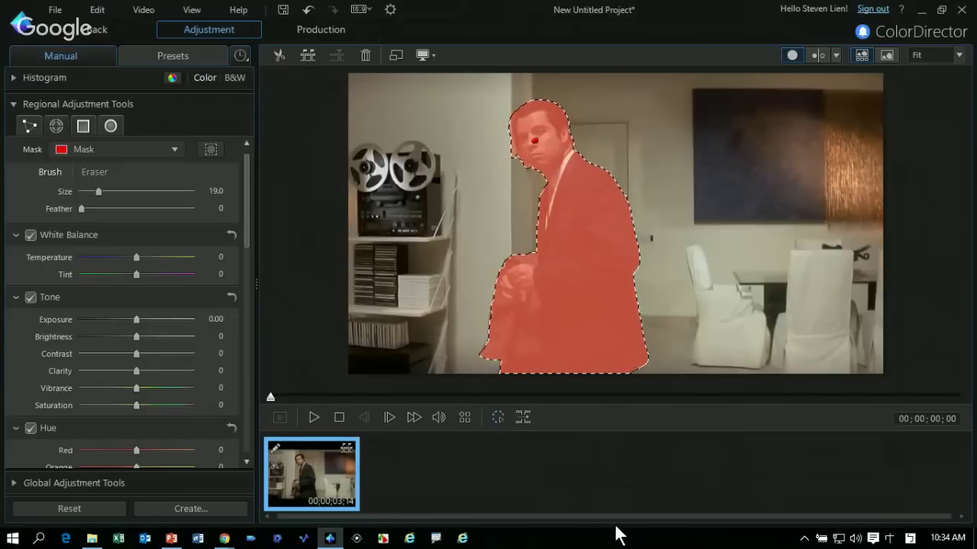
- Motion-track the mask through the clip and erase the excess area in front of the face on the closing frames at eraser size 10
left_click(498, 417)
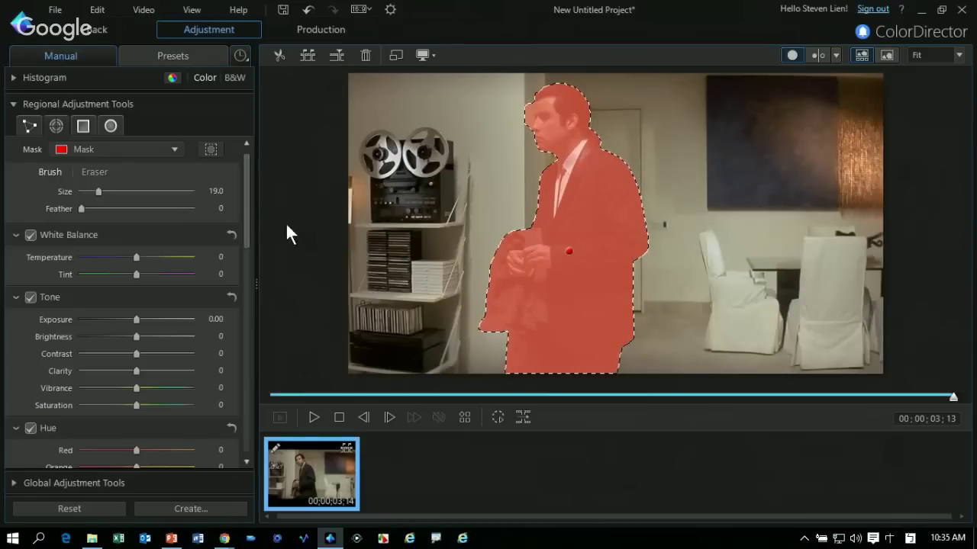
left_click(95, 171)
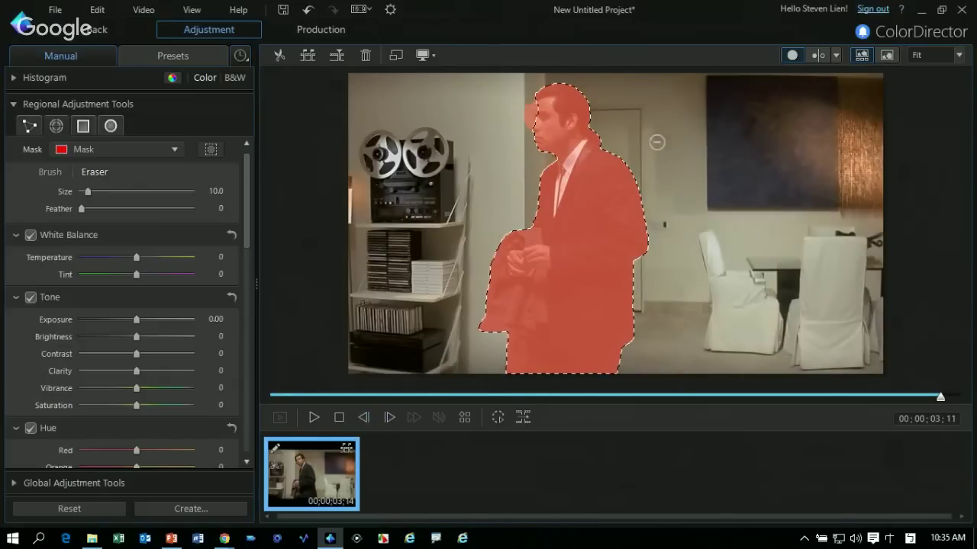
key("comma")
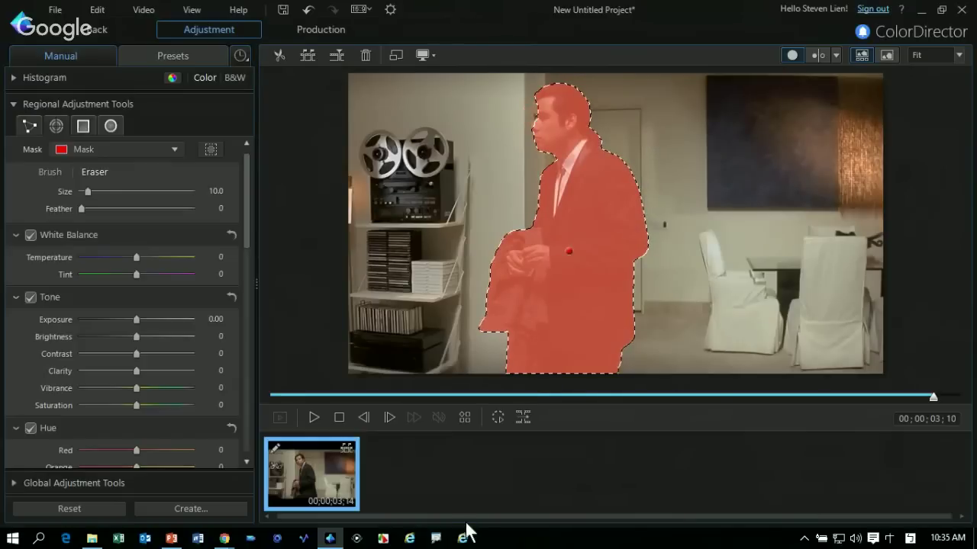
key("comma")
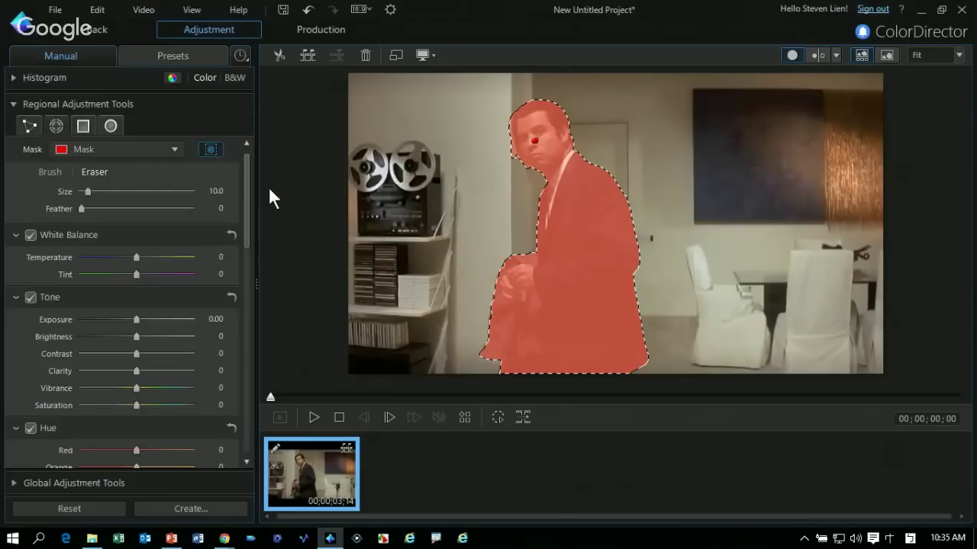
- Invert the mask and black out the background with exposure -4.00, brightness -100 and contrast 100
left_click(211, 149)
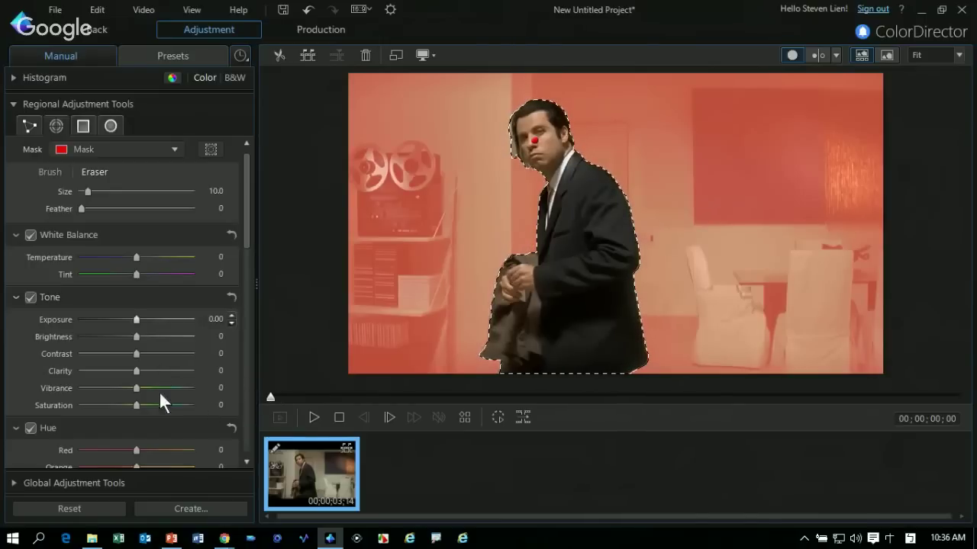
key("Home")
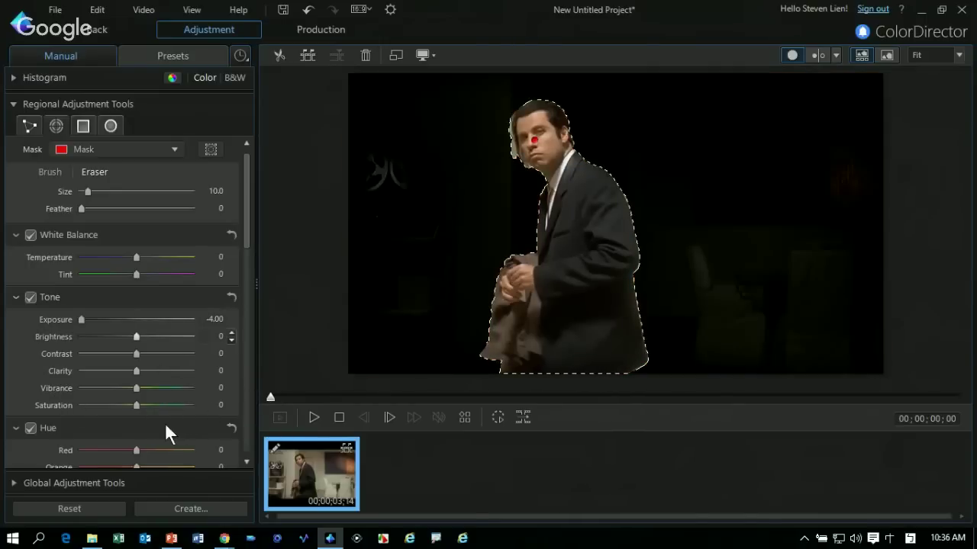
key("Tab")
key("Home")
key("Tab")
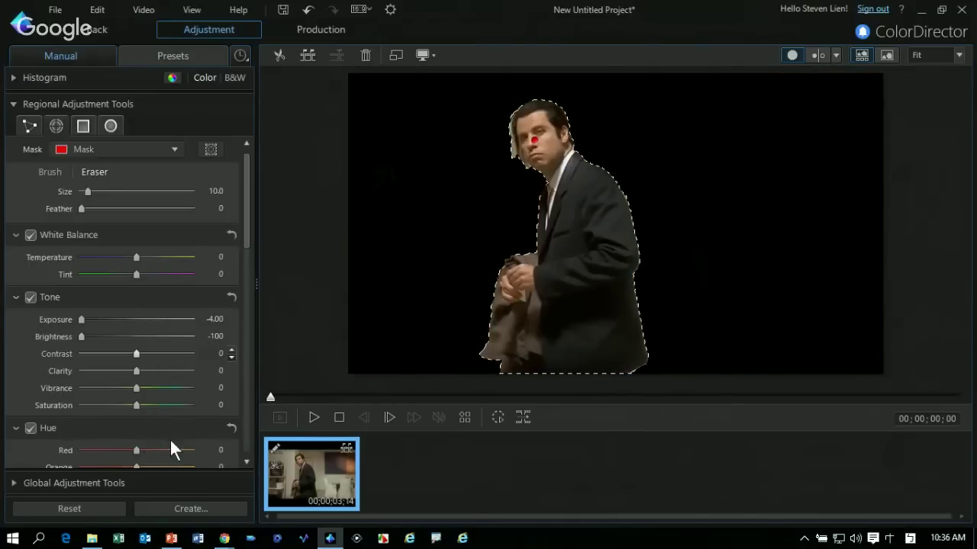
key("End")
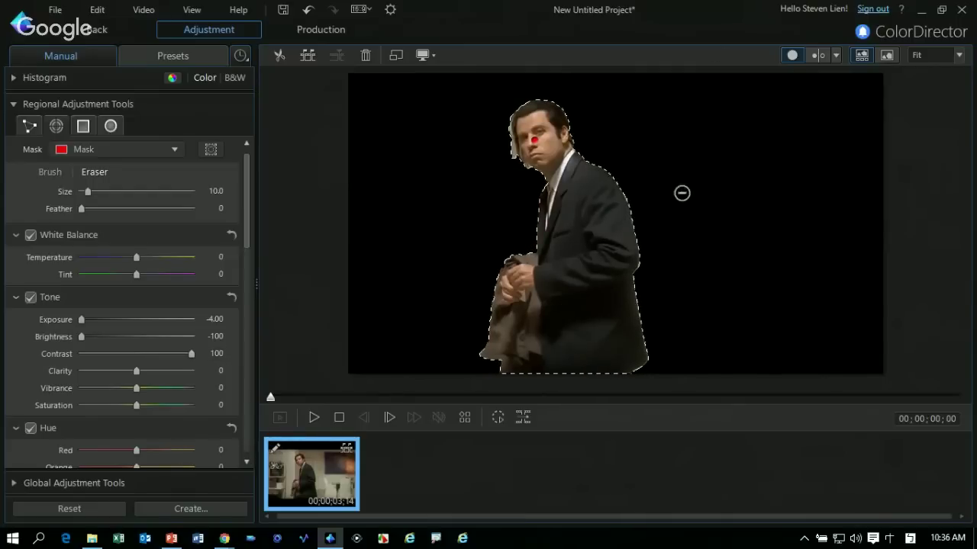
- Set up Color Replacement for the masked background, sampling black as the original color and choosing basic green as the new color
scroll(253, 288, "down", 2)
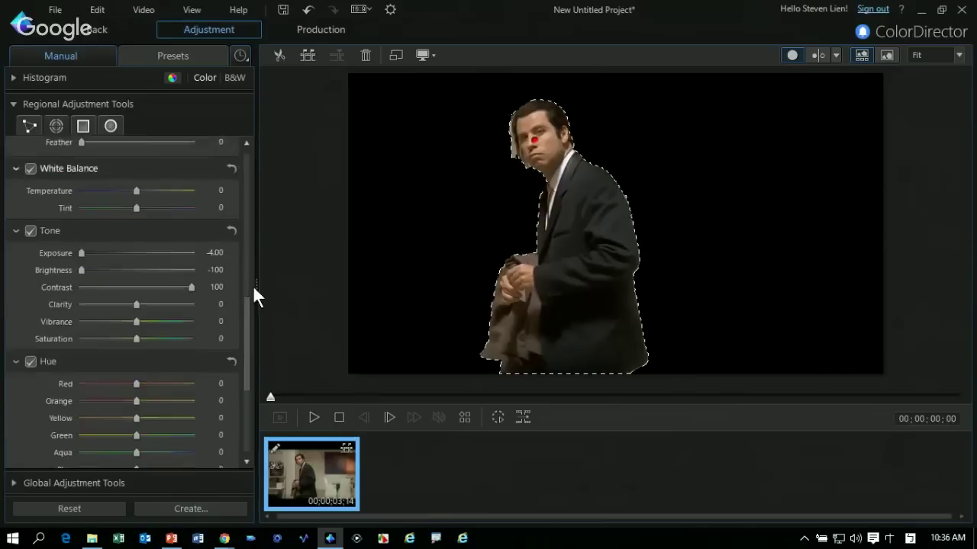
scroll(252, 289, "down", 8)
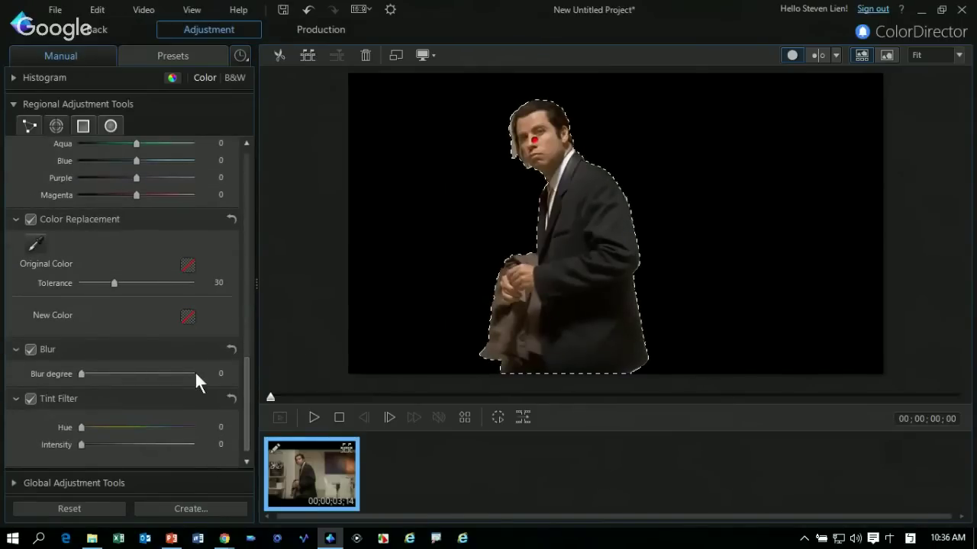
left_click(64, 299)
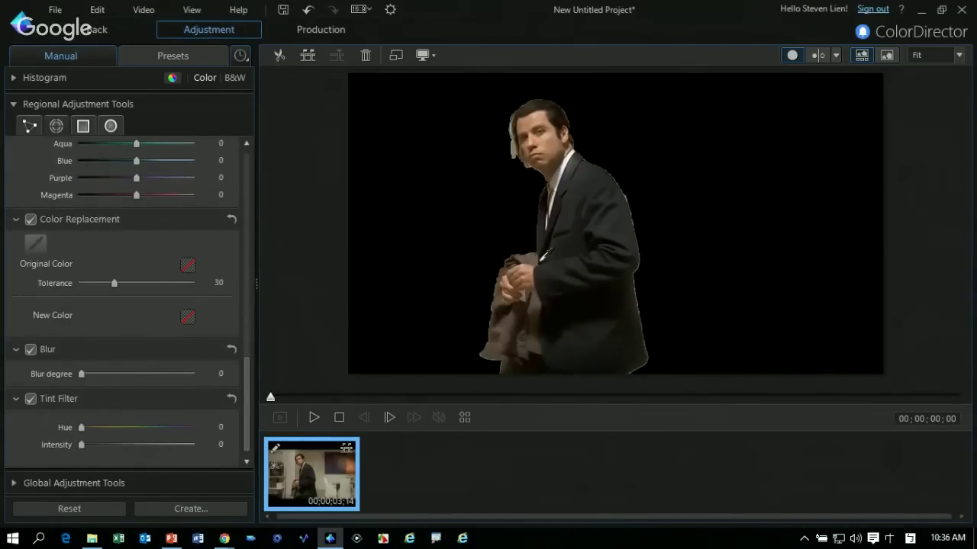
left_click(538, 260)
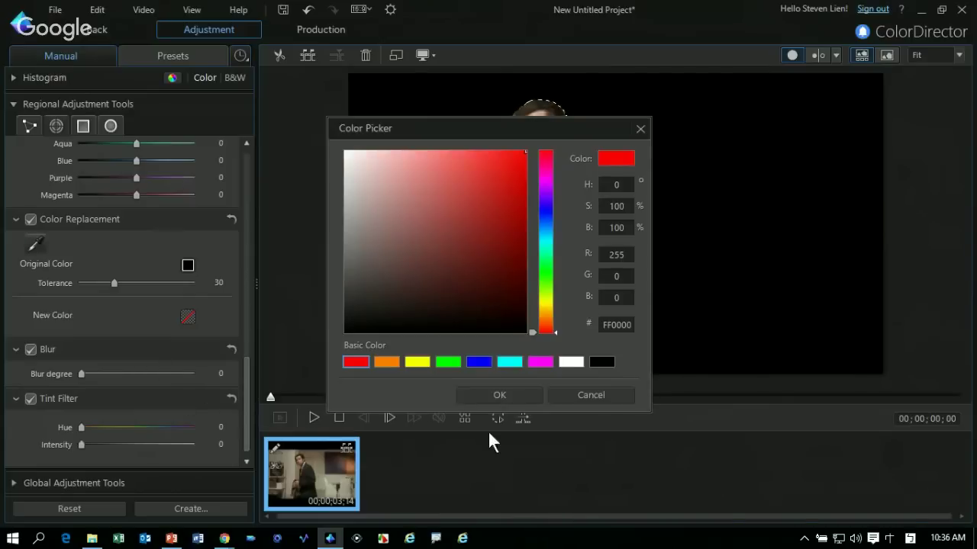
left_click(448, 361)
left_click(499, 394)
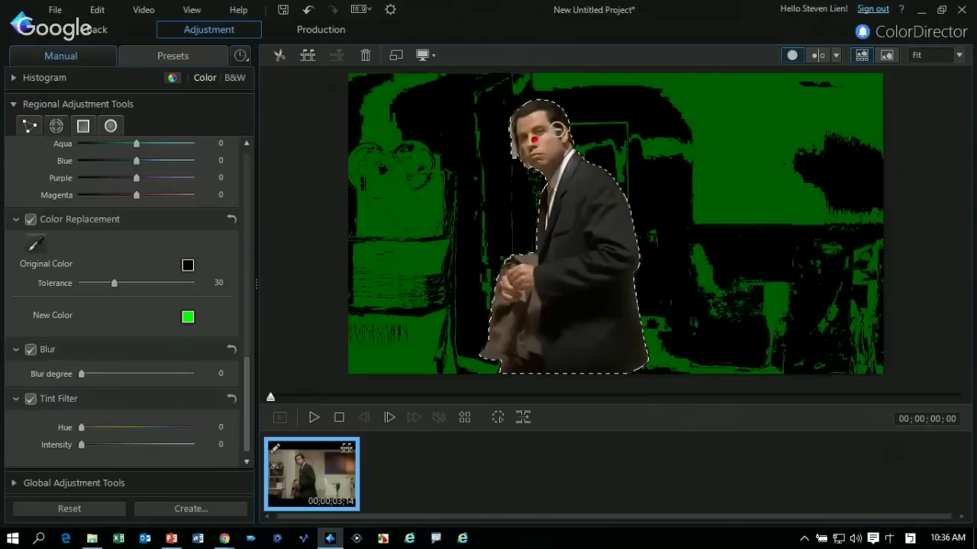
- Set the Color Replacement tolerance to 100 and play the clip to check the green background
key("Right")
key("Right")
key("Right")
key("Right")
key("Right")
key("Right")
key("Right")
key("Right")
key("Right")
key("Right")
key("Right")
key("Right")
key("Right")
key("Right")
key("Right")
key("Right")
key("Right")
key("Right")
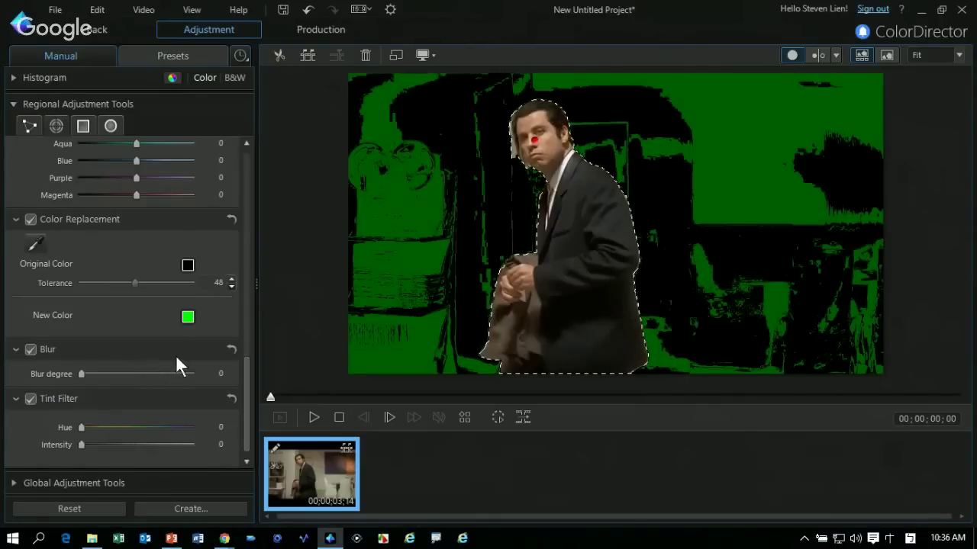
key("Right")
key("Right")
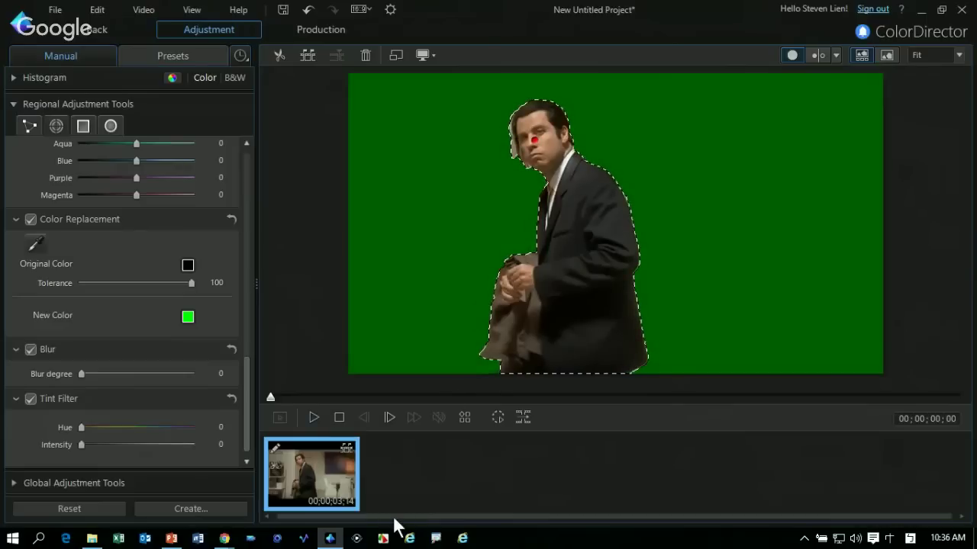
key("space")
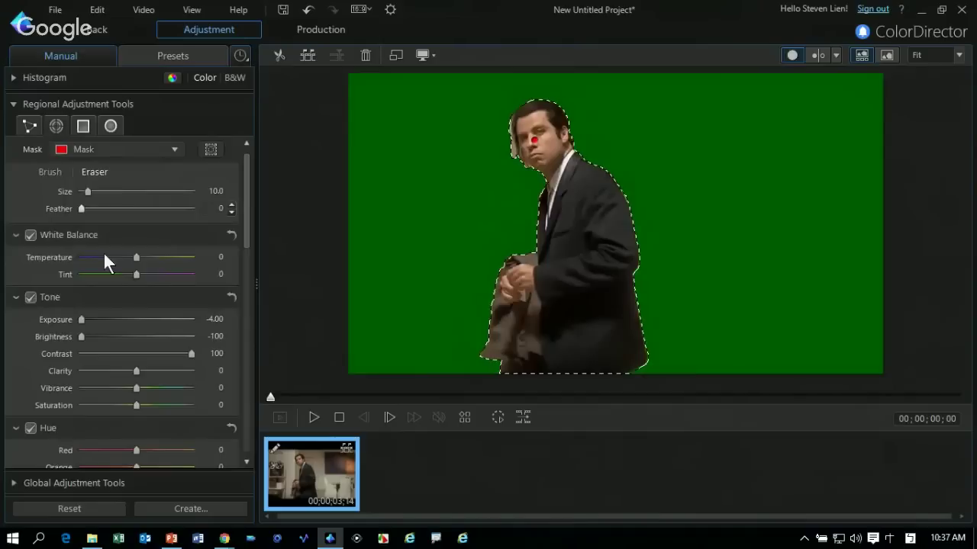
- Set the mask's feather to 6 and return the adjusted clip to PowerDirector
left_click_drag(82, 209, 87, 209)
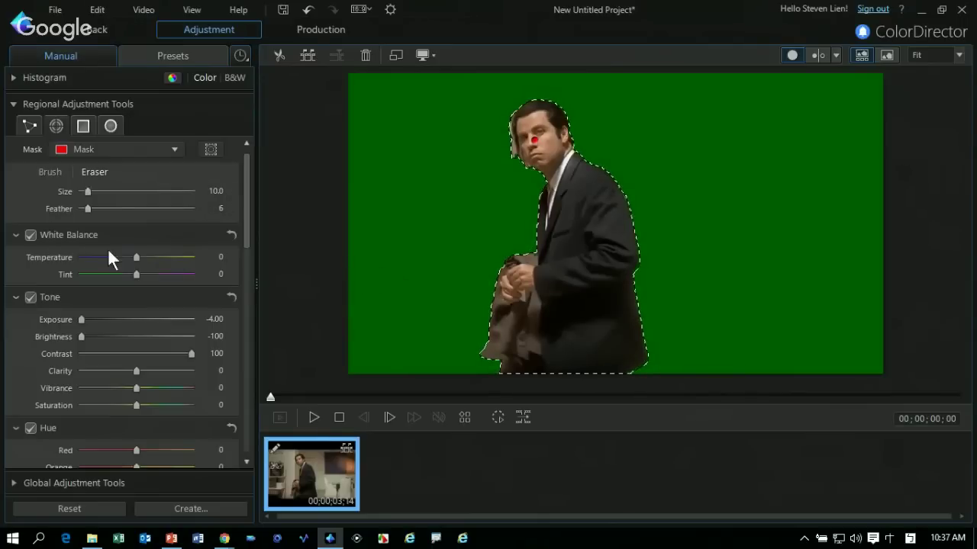
left_click(131, 38)
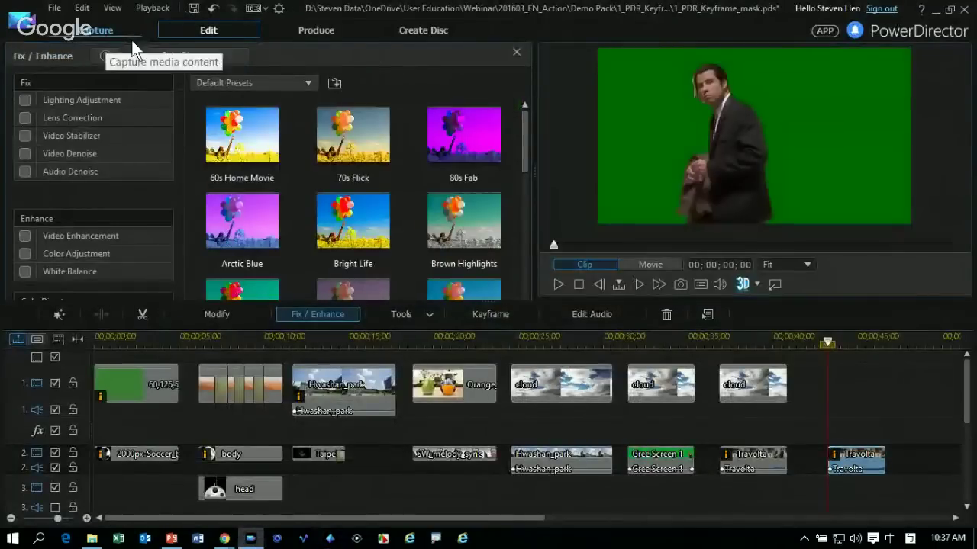
- Remove the older Travolta clip while leaving its gap, and move the green-background Travolta clip there, beneath the last cloud clip
left_click(756, 460)
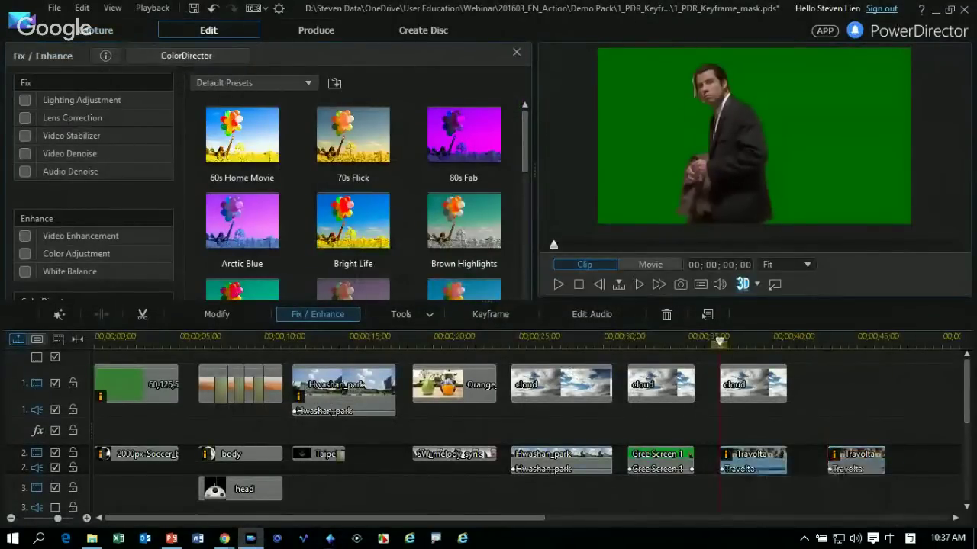
key("Delete")
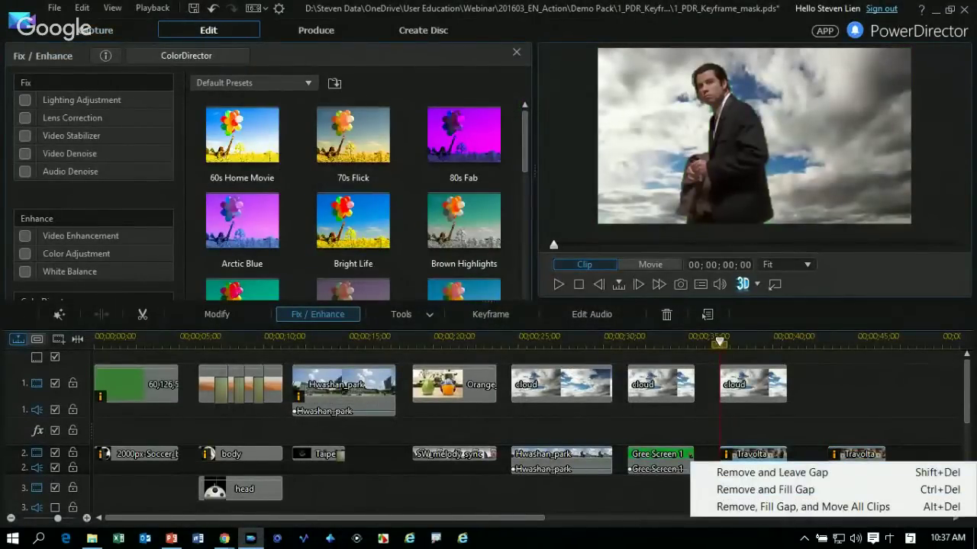
left_click(771, 473)
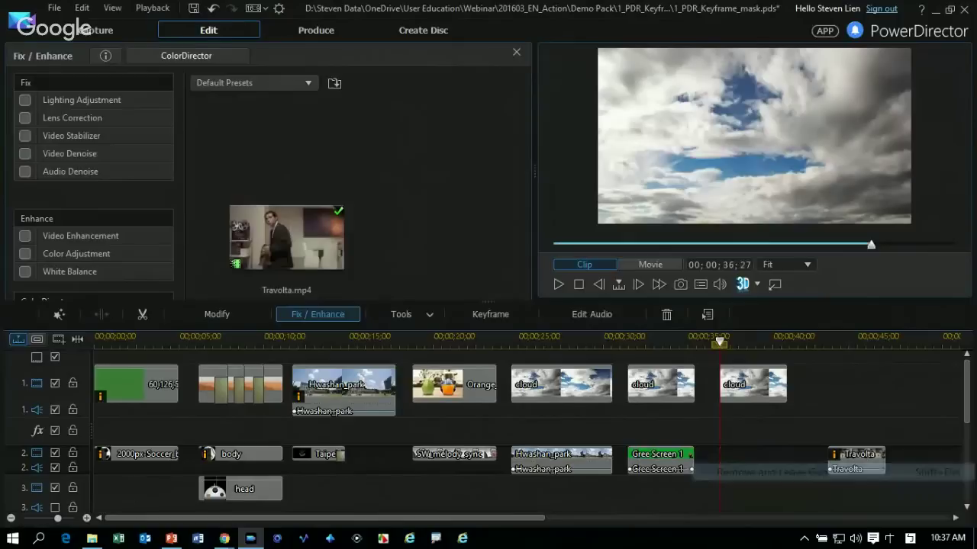
left_click_drag(854, 458, 745, 460)
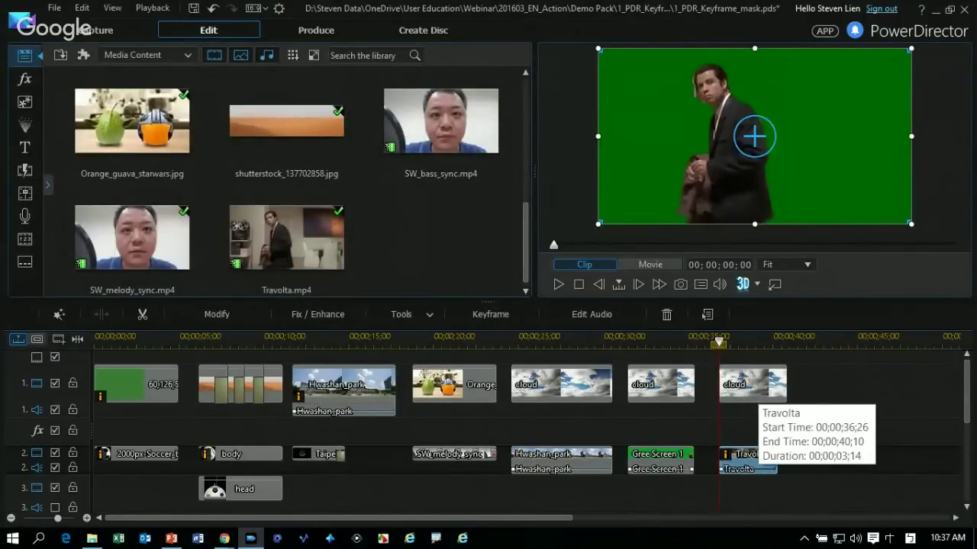
- Open the green-background Travolta clip in PiP Designer and key out its green background with Chroma Key
double_click(747, 460)
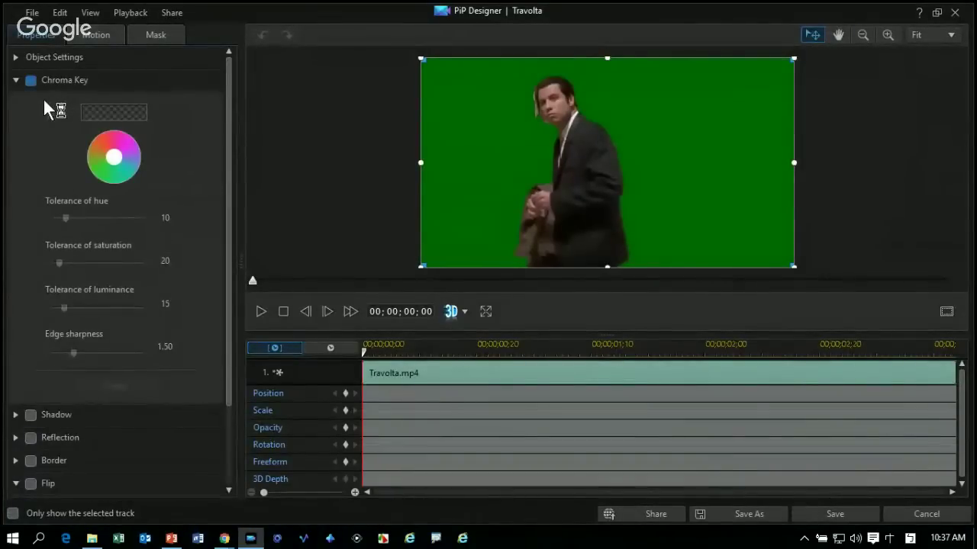
left_click(579, 88)
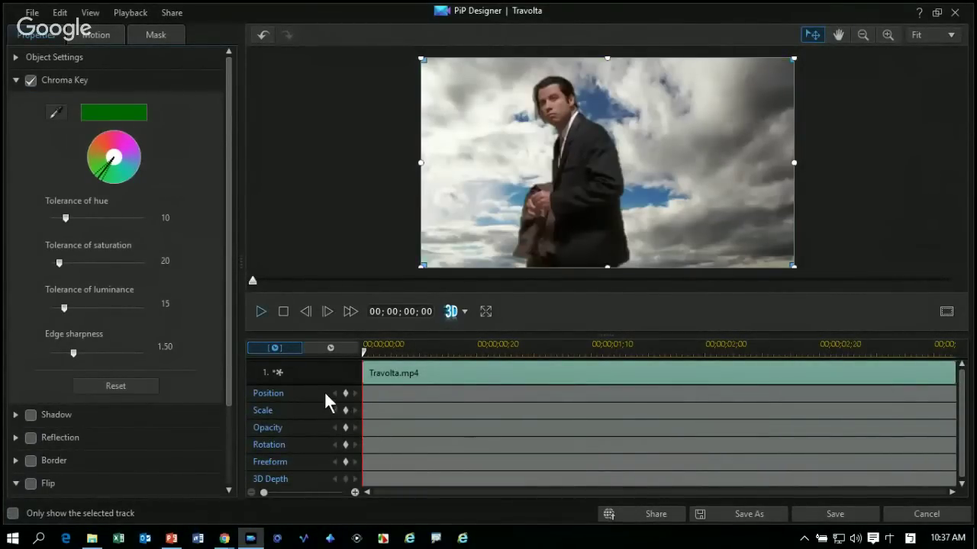
- Play the chroma-keyed Travolta clip over the clouds and save the PiP Designer changes
key("space")
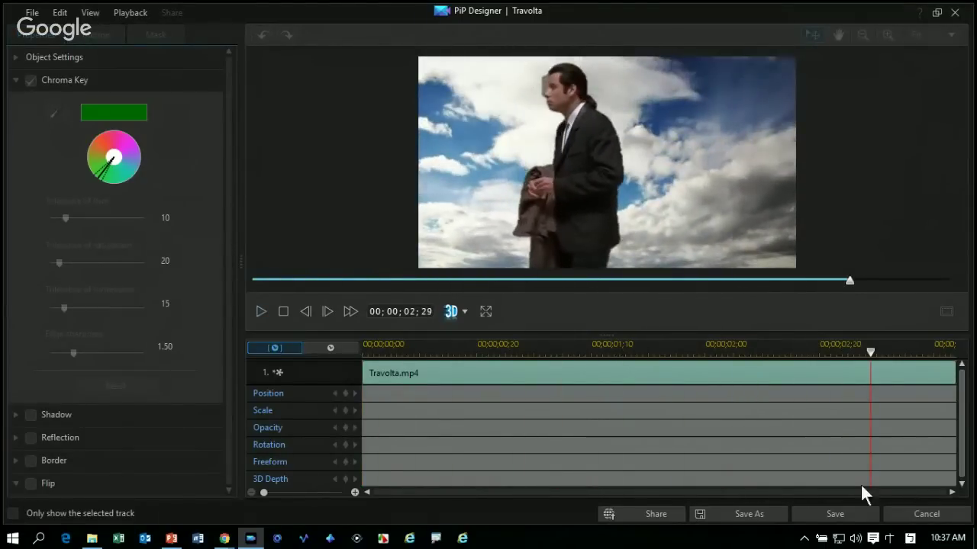
left_click(835, 515)
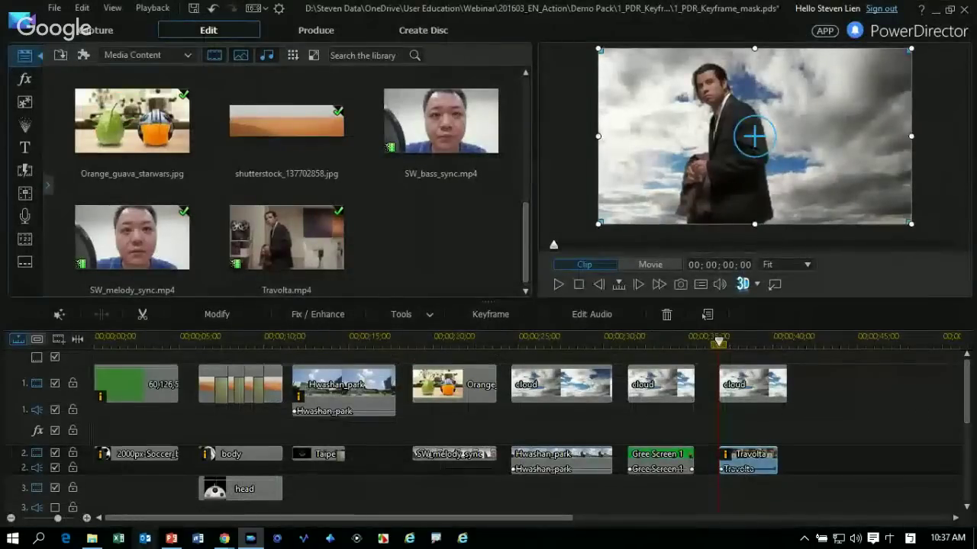
- Switch to the PowerPoint webinar presentation and start the slide show from slide 11, Removing Background Using Mask
left_click(172, 537)
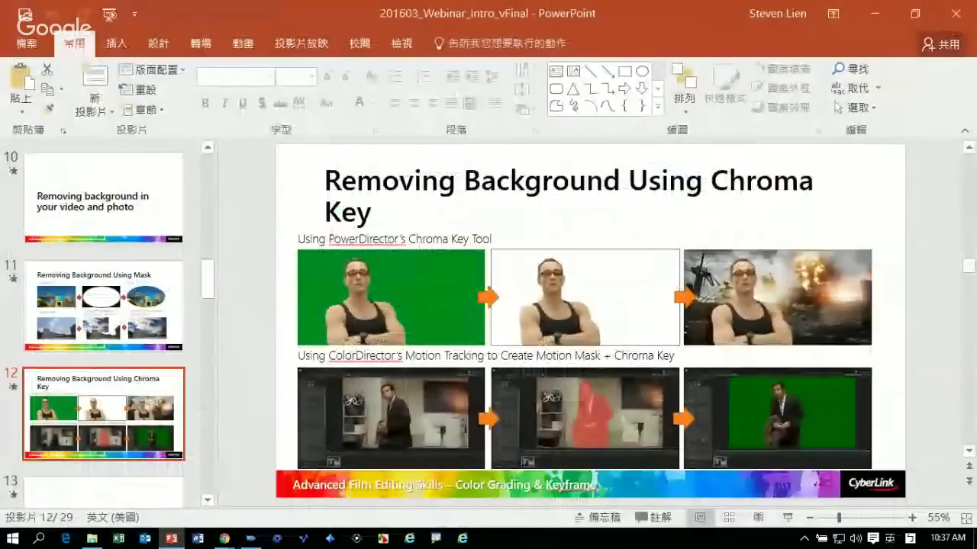
left_click(139, 336)
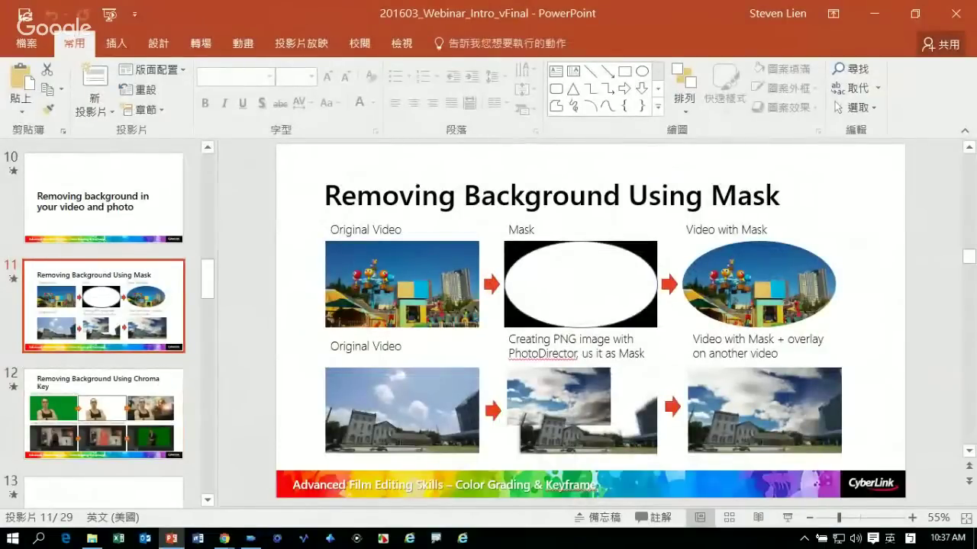
left_click(787, 517)
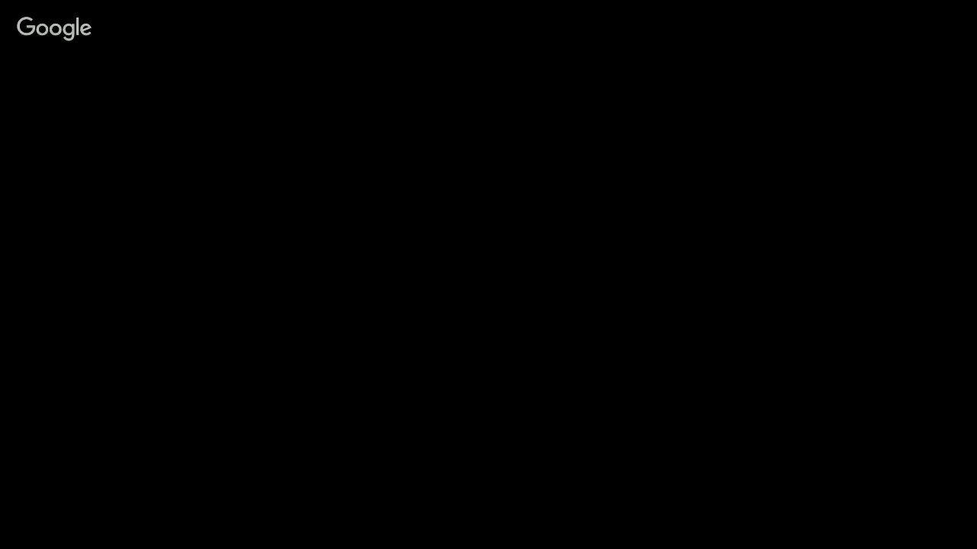
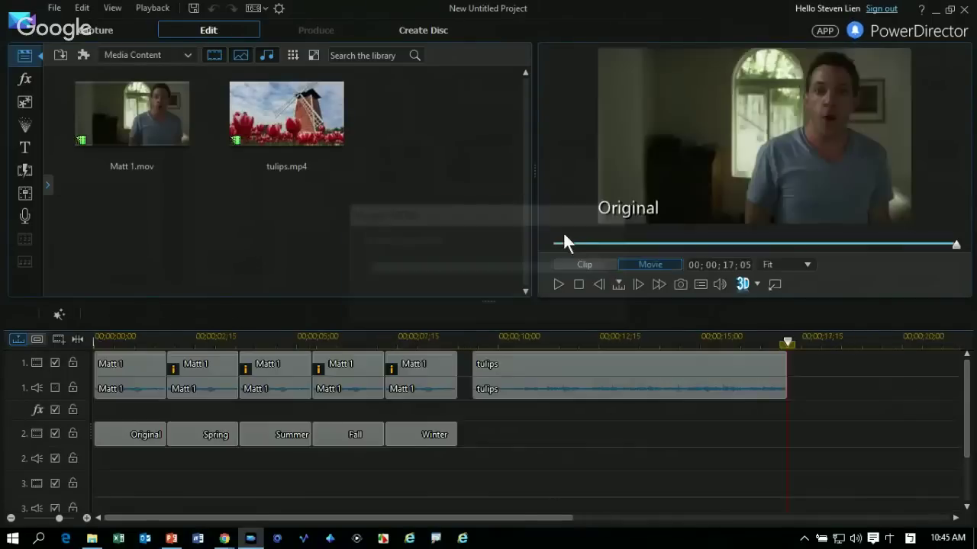
- Play the PowerDirector timeline from the start to review the original, spring, summer, fall and winter versions of Matt 1
left_click(157, 432)
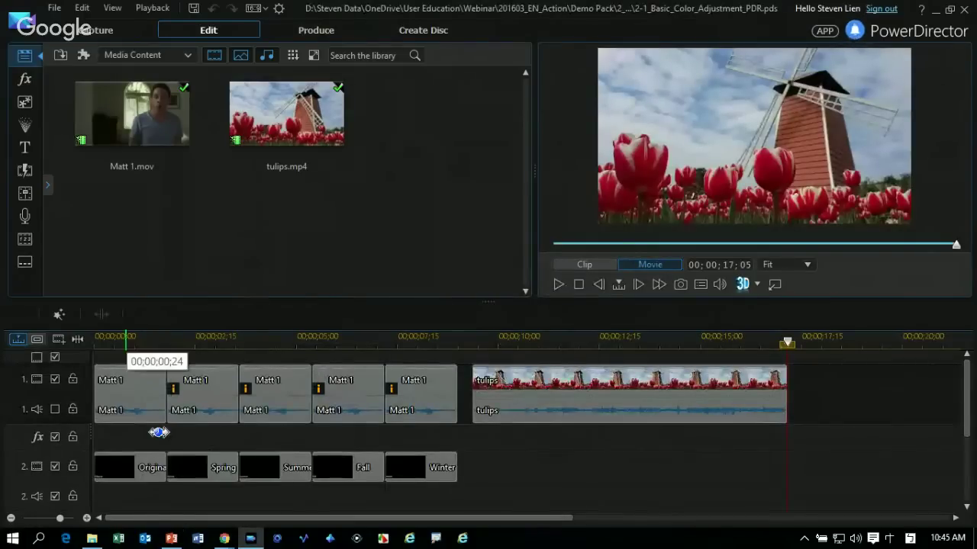
key("Home")
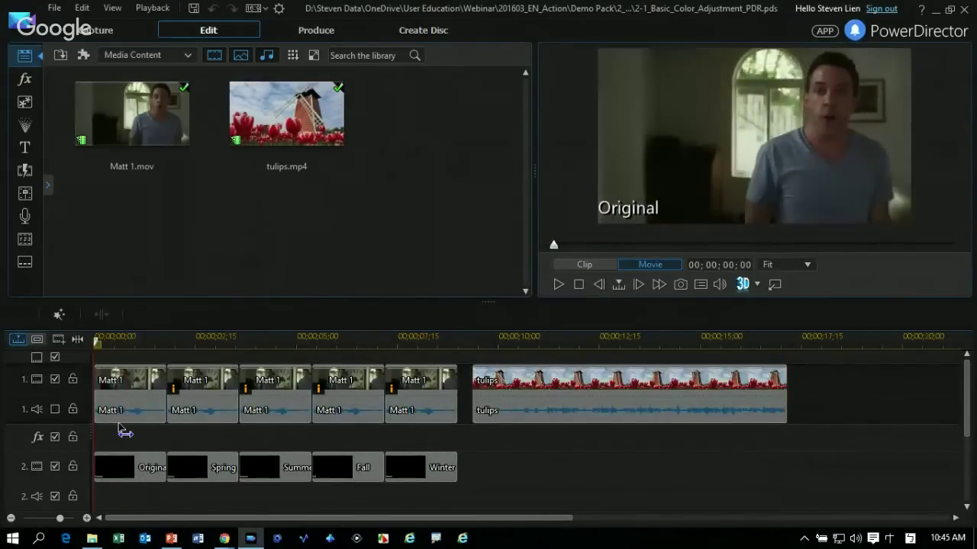
key("space")
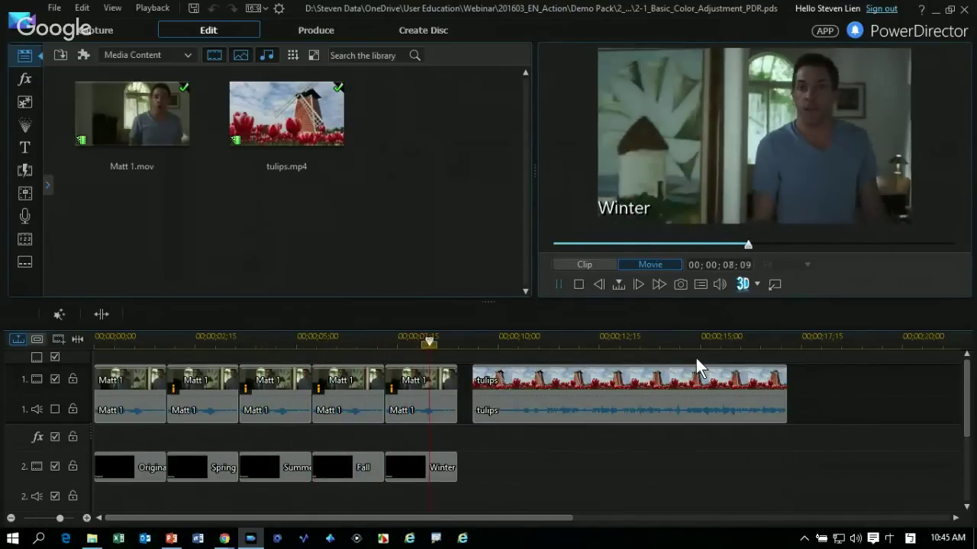
key("space")
- Add four copies of Matt 1.mov one after another on video track 1, beyond the tulips clip
scroll(778, 417, "down", 3)
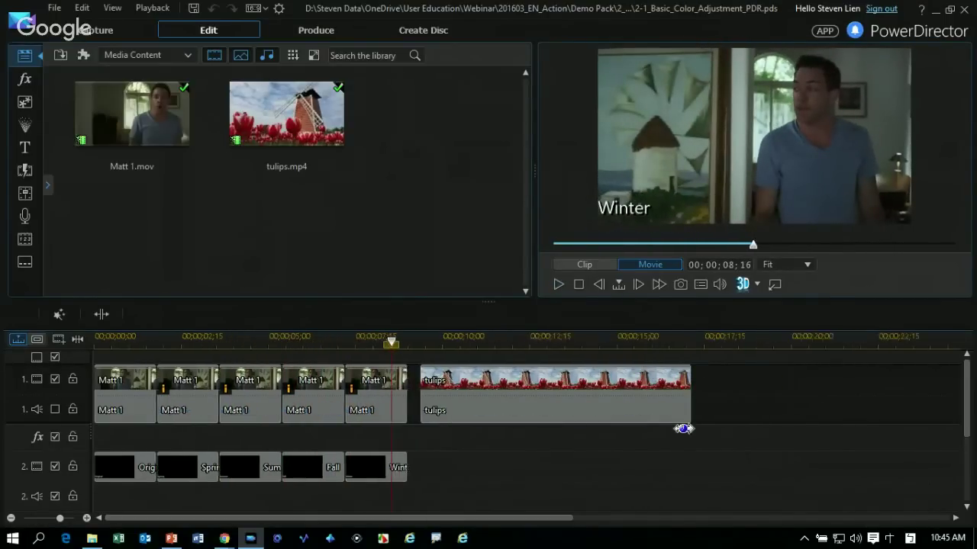
left_click_drag(183, 153, 794, 461)
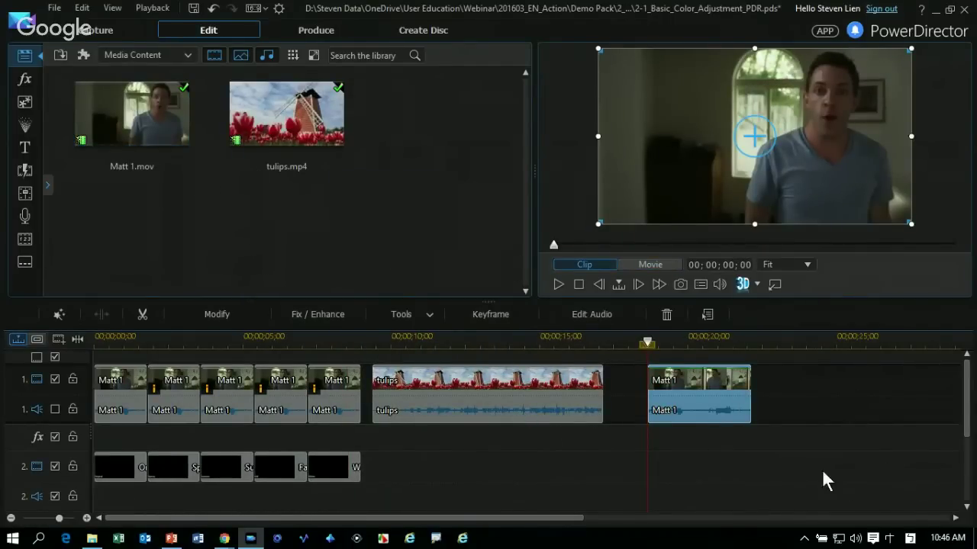
left_click_drag(153, 122, 946, 432)
scroll(946, 432, "down", 2)
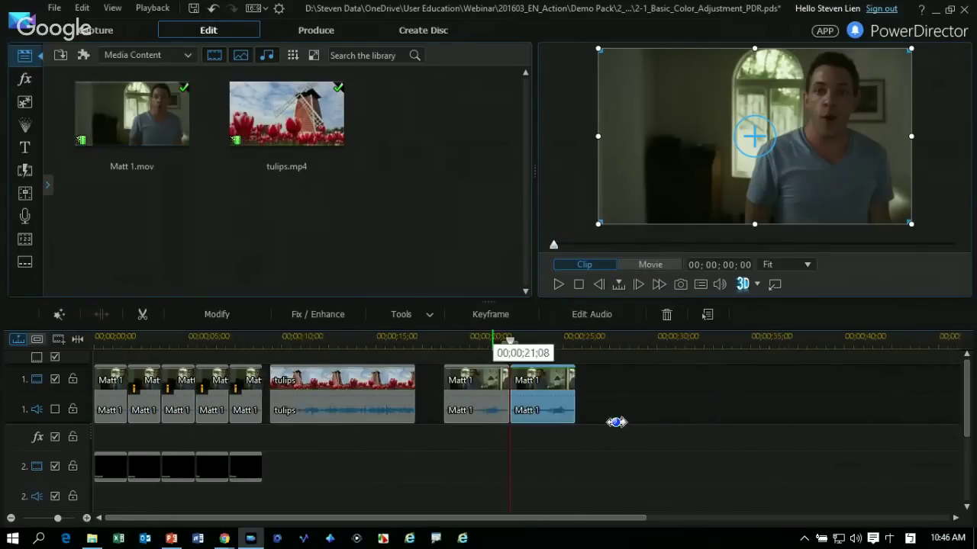
left_click_drag(132, 115, 726, 471)
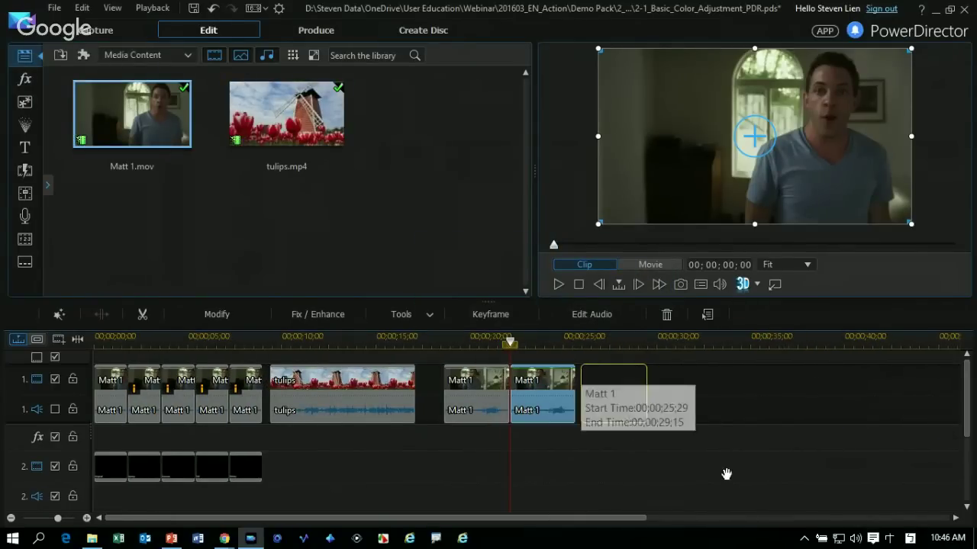
left_click_drag(147, 124, 805, 477)
- Enable Color Adjustment on the first newly added Matt 1 clip and set its brightness to 38
left_click(476, 397)
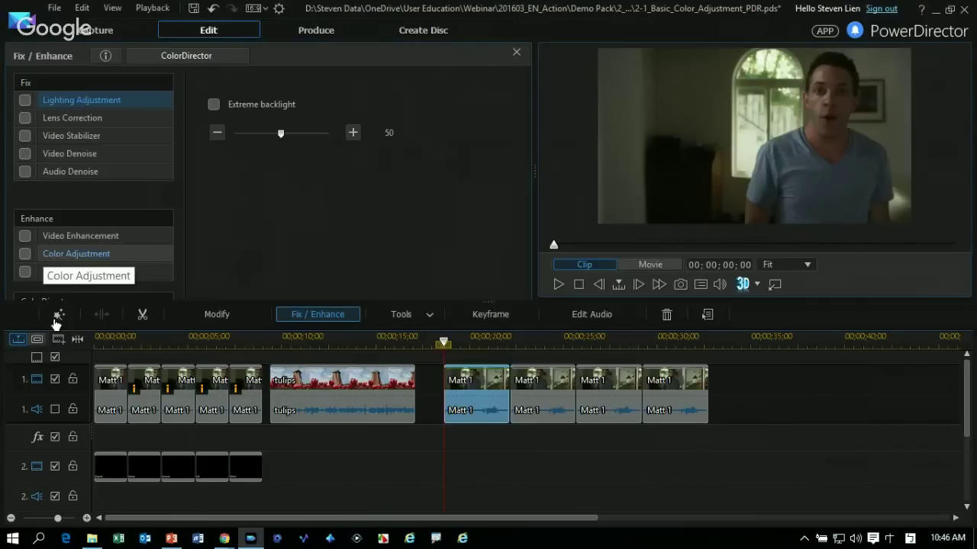
left_click(76, 253)
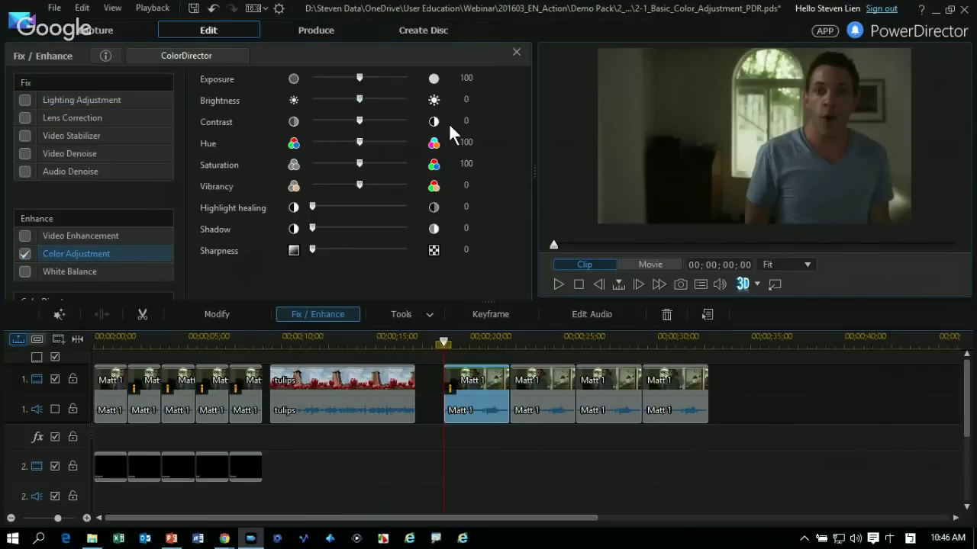
key("Right")
key("Right")
key("Right")
key("Right")
key("Right")
key("Right")
key("Right")
key("Right")
key("Right")
key("Right")
key("Right")
key("Right")
key("Right")
key("Right")
key("Right")
key("Right")
key("Right")
key("Right")
key("Right")
key("Right")
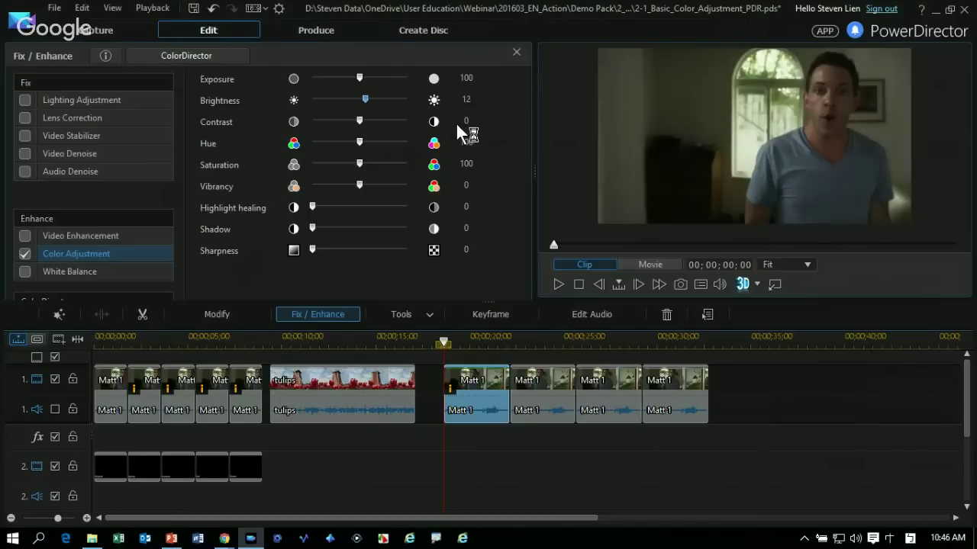
key("Right")
key("Right")
key("Right")
key("Right")
key("Right")
key("Right")
key("Right")
key("Right")
key("Right")
key("Right")
key("Right")
key("Right")
key("Right")
key("Right")
key("Right")
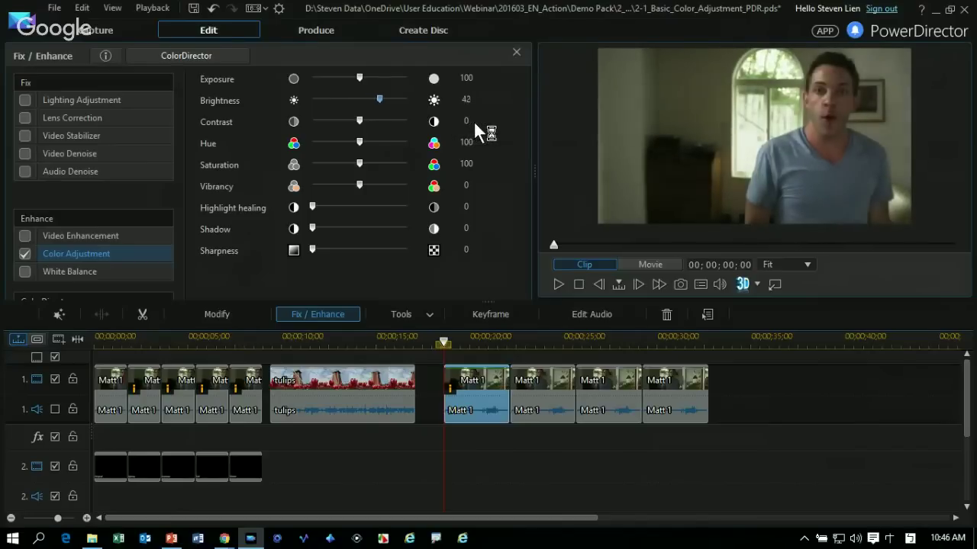
key("Left")
key("Left")
key("Left")
key("Left")
key("Left")
key("Left")
key("Left")
key("Left")
key("Left")
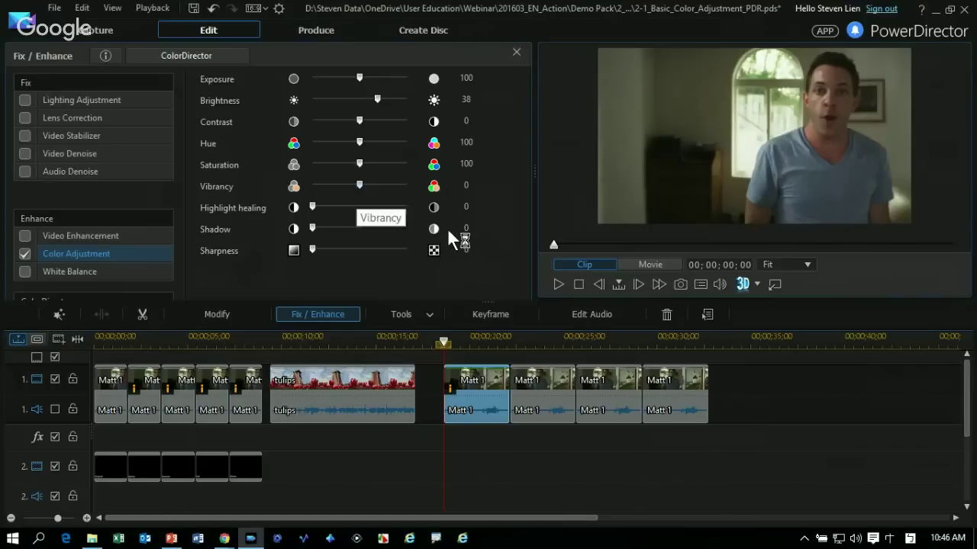
- Vary the clip's vibrancy up to 62 and back to compare its effect on the colours, ending at 2
key("Right")
key("Right")
key("Right")
key("Right")
key("Right")
key("Right")
key("Right")
key("Right")
key("Right")
key("Right")
key("Right")
key("Right")
key("Right")
key("Right")
key("Right")
key("Right")
key("Right")
key("Right")
key("Right")
key("Right")
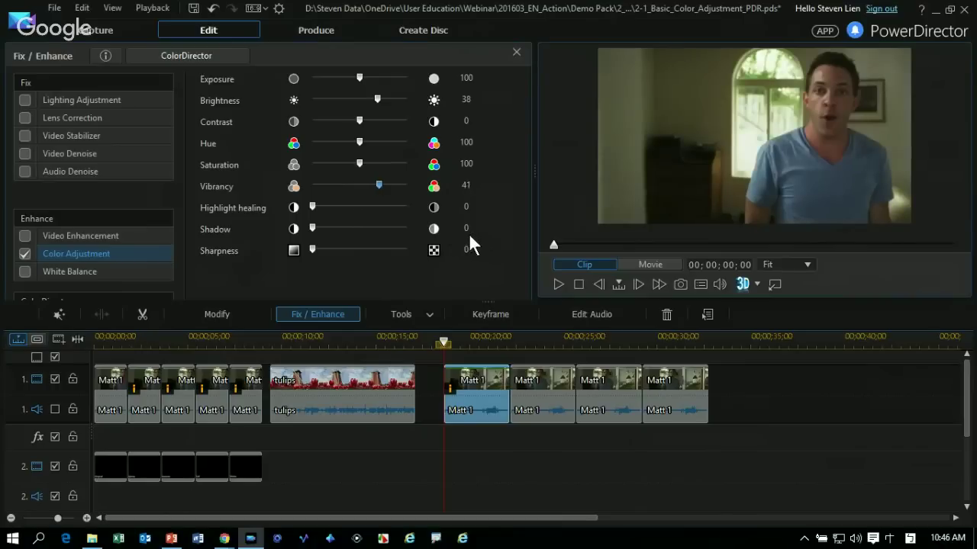
key("Left")
key("Left")
key("Left")
key("Left")
key("Left")
key("Left")
key("Left")
key("Left")
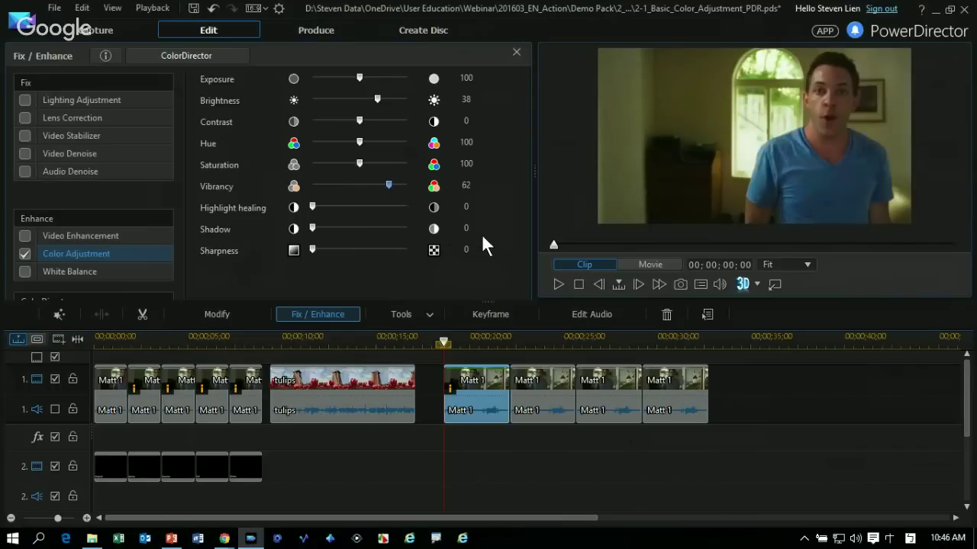
key("Left")
key("Left")
key("Left")
key("Left")
key("Left")
key("Left")
key("Left")
key("Left")
key("Left")
key("Left")
key("Left")
key("Left")
key("Left")
key("Left")
key("Left")
key("Left")
key("Left")
key("Left")
key("Left")
key("Left")
key("Left")
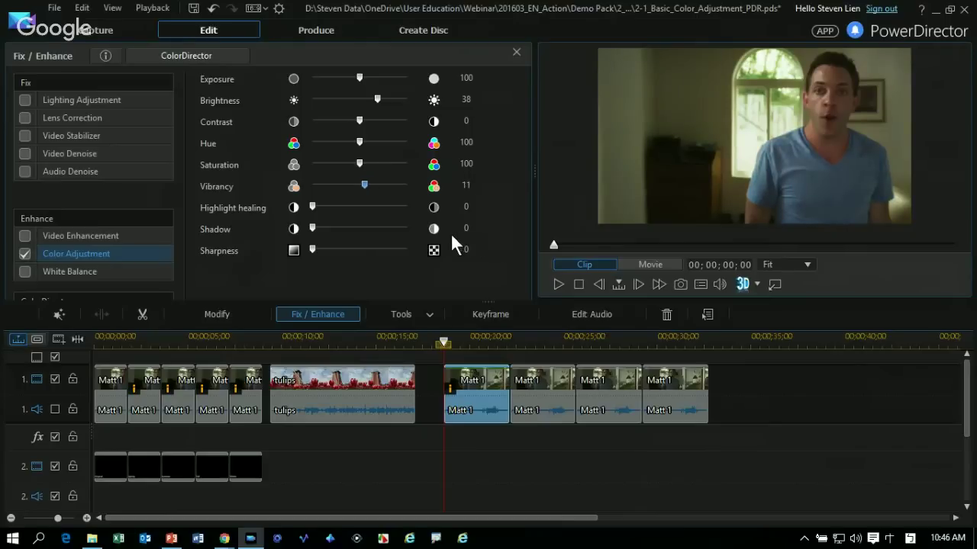
key("Right")
key("Right")
key("Right")
key("Right")
key("Right")
key("Right")
key("Right")
key("Right")
key("Right")
key("Right")
key("Right")
key("Right")
key("Right")
key("Right")
key("Right")
key("Right")
key("Right")
key("Right")
key("Right")
key("Right")
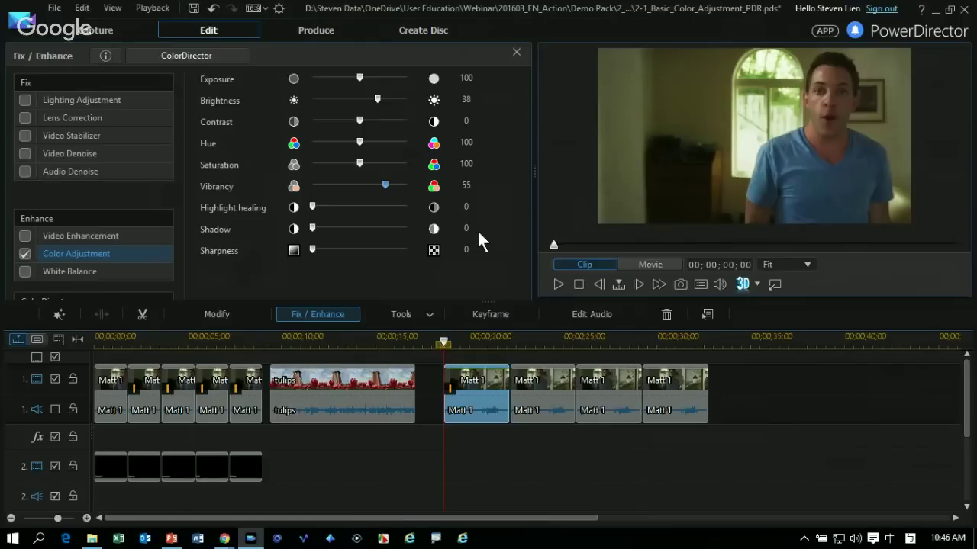
key("Left")
key("Left")
key("Left")
key("Left")
key("Left")
key("Left")
key("Left")
key("Left")
key("Left")
key("Left")
key("Left")
key("Left")
key("Left")
key("Left")
key("Left")
key("Left")
key("Left")
key("Left")
key("Left")
key("Left")
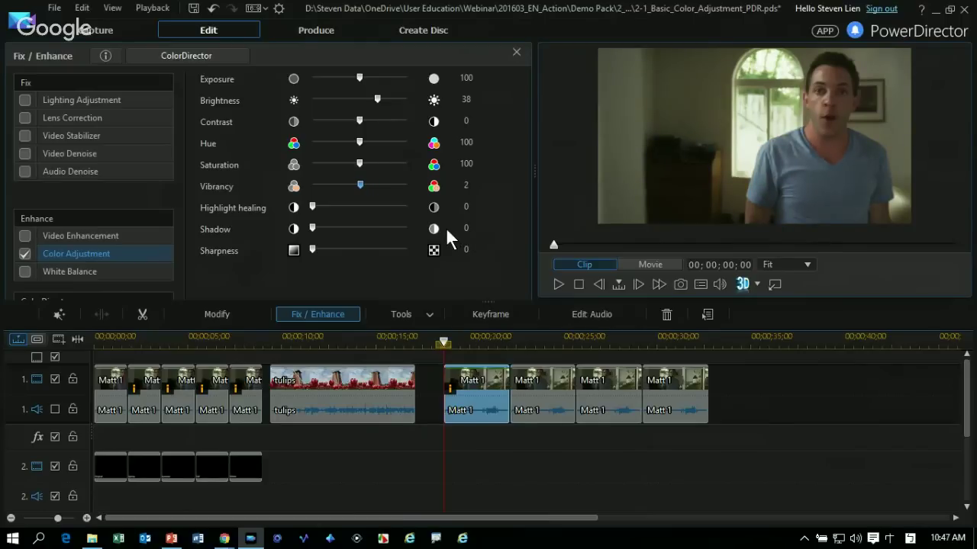
- Vary the clip's saturation up to 200 and back to compare its effect on the colours, ending at 102
key("Right")
key("shift+Tab")
key("Right")
key("Right")
key("Right")
key("Right")
key("Right")
key("Right")
key("Right")
key("Right")
key("Right")
key("Right")
key("Right")
key("Right")
key("Right")
key("Right")
key("Right")
key("Right")
key("Right")
key("Right")
key("Right")
key("Right")
key("Right")
key("Right")
key("Right")
key("Right")
key("Right")
key("Right")
key("Right")
key("Right")
key("Right")
key("Right")
key("Right")
key("Right")
key("Right")
key("Right")
key("Right")
key("Right")
key("Right")
key("Right")
key("Right")
key("Right")
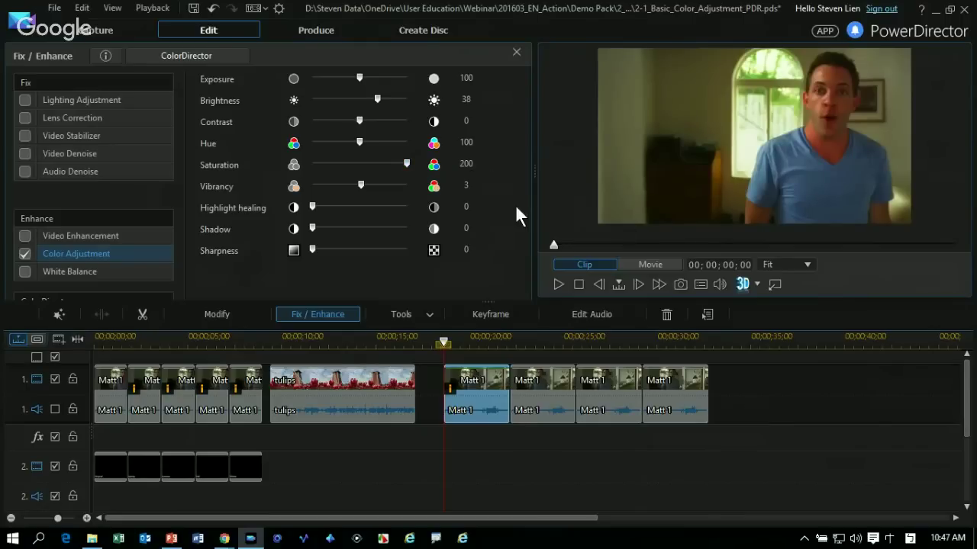
key("Left")
key("Left")
key("Left")
key("Left")
key("Left")
key("Left")
key("Left")
key("Left")
key("Left")
key("Left")
key("Left")
key("Left")
key("Left")
key("Left")
key("Left")
key("Left")
key("Left")
key("Left")
key("Left")
key("Left")
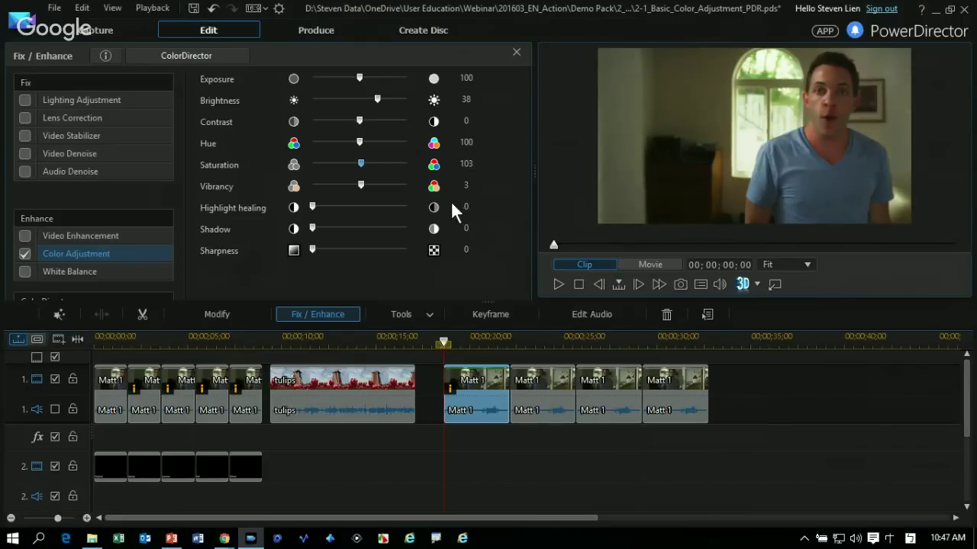
key("Left")
- Raise the clip's vibrancy to 80 for comparison, settle on 65, and play back the adjusted clip
key("Tab")
key("Right")
key("Right")
key("Right")
key("Right")
key("Right")
key("Right")
key("Right")
key("Right")
key("Right")
key("Right")
key("Right")
key("Right")
key("Right")
key("Right")
key("Right")
key("Right")
key("Right")
key("Right")
key("Right")
key("Right")
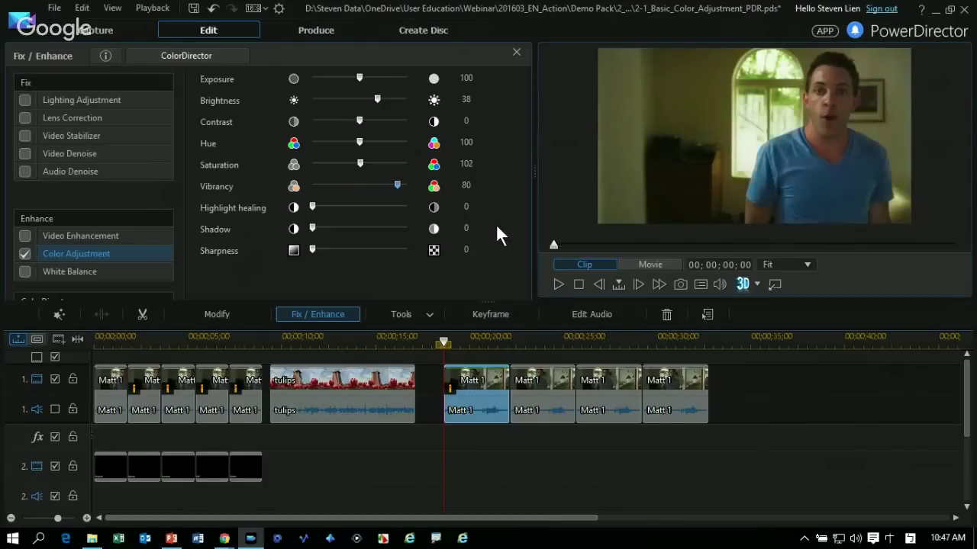
key("Left")
key("Left")
key("Left")
key("Left")
key("Left")
key("Left")
key("Left")
key("Left")
key("Left")
key("Left")
key("Left")
key("Left")
key("Left")
key("Left")
key("Left")
key("Left")
key("Left")
key("Left")
key("Left")
key("Left")
key("Right")
key("Right")
key("Right")
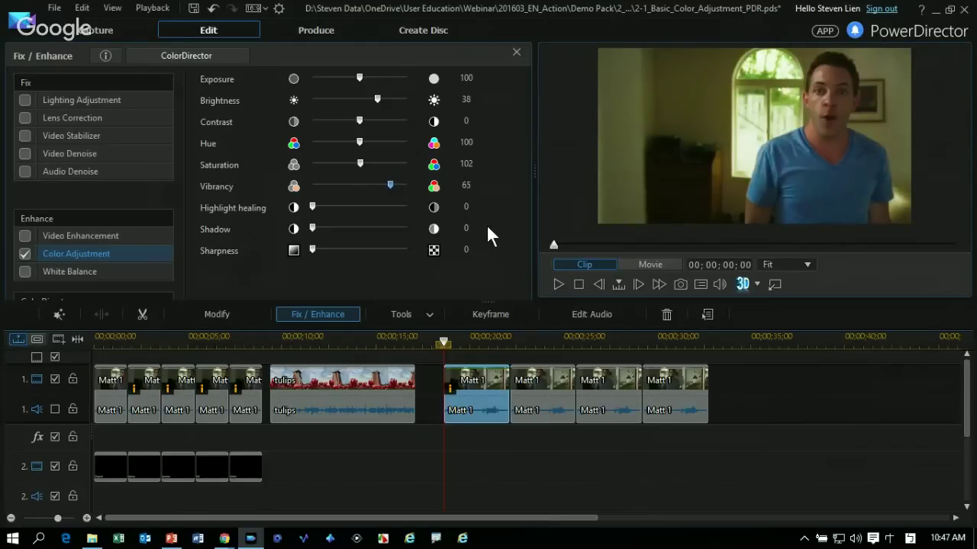
left_click(563, 431)
key("space")
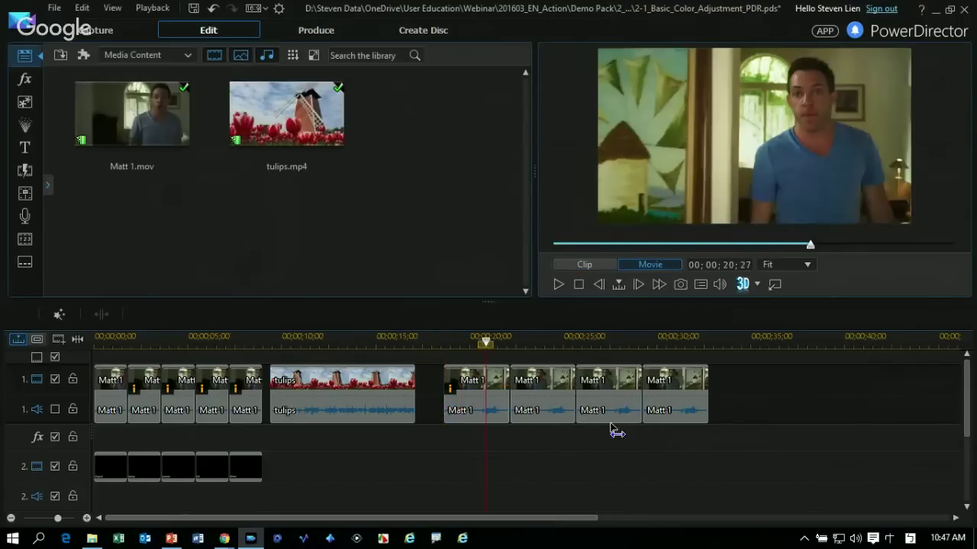
- Enable White Balance on the second newly added Matt 1 clip, set color temperature to 75 and shift the tint slightly toward purple
left_click(543, 396)
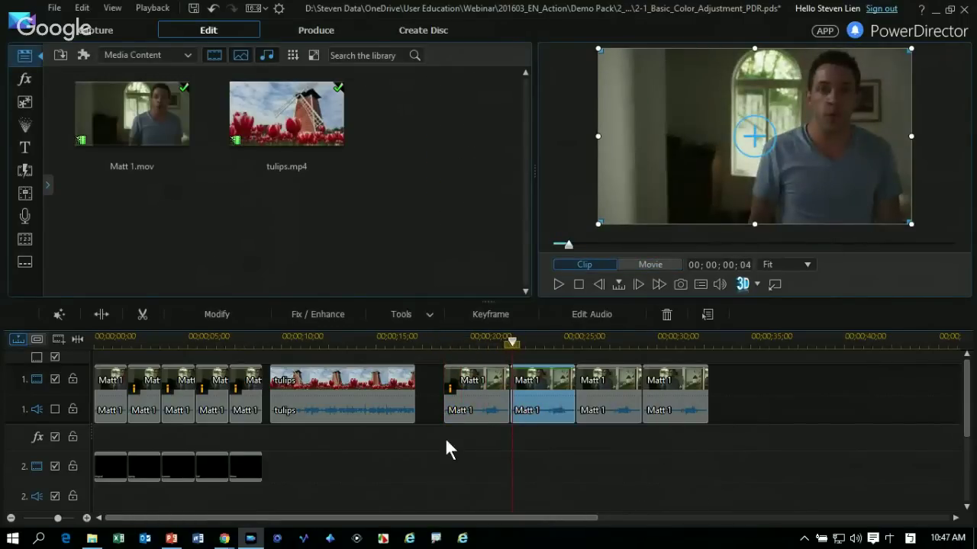
key("ctrl+f")
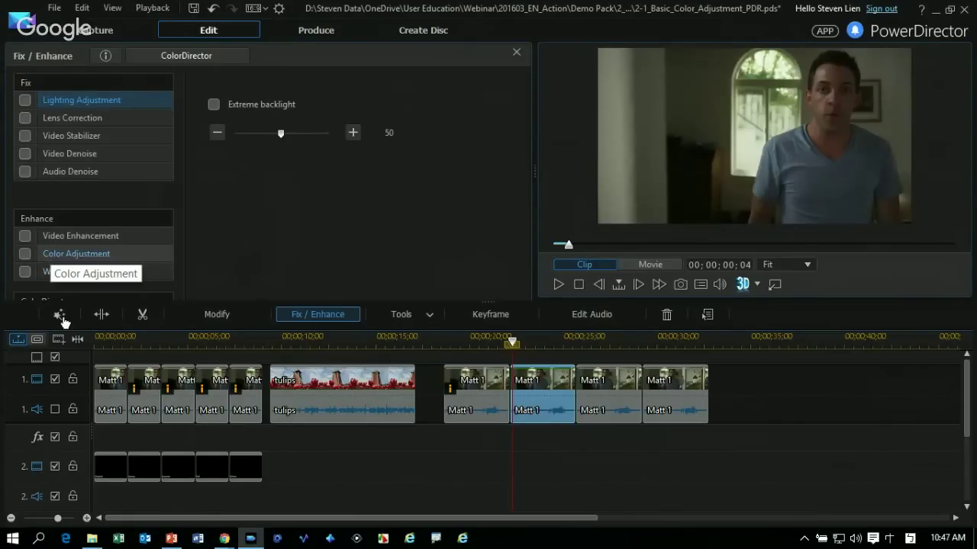
left_click(51, 254)
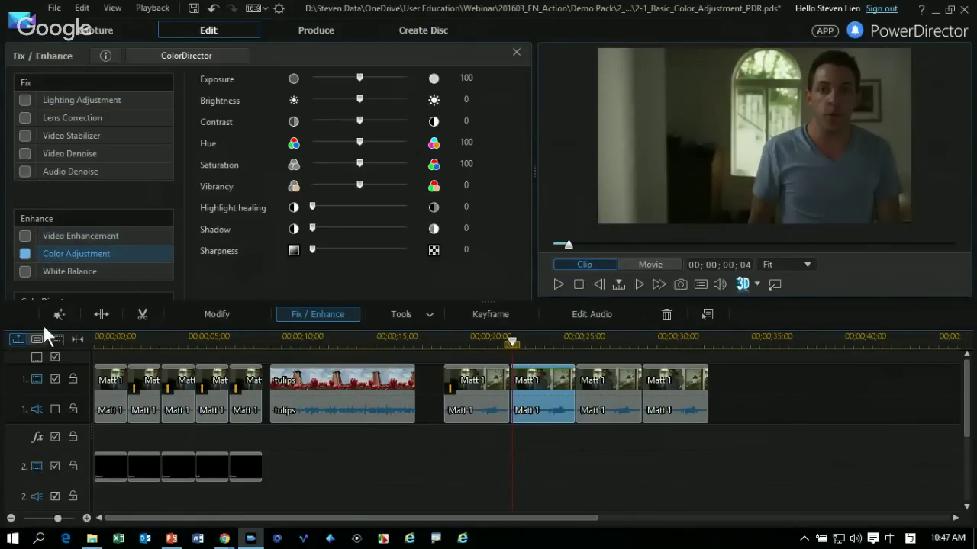
left_click(24, 271)
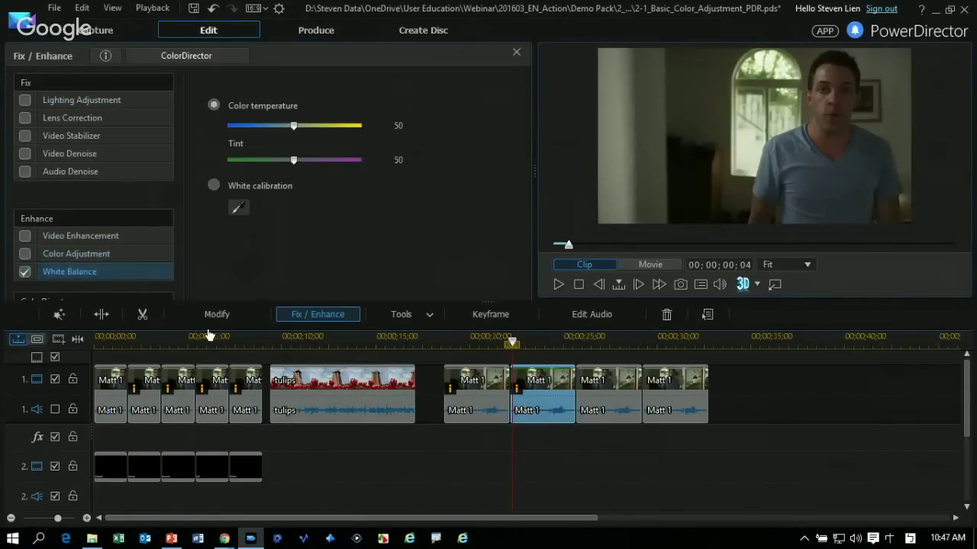
left_click_drag(293, 125, 328, 125)
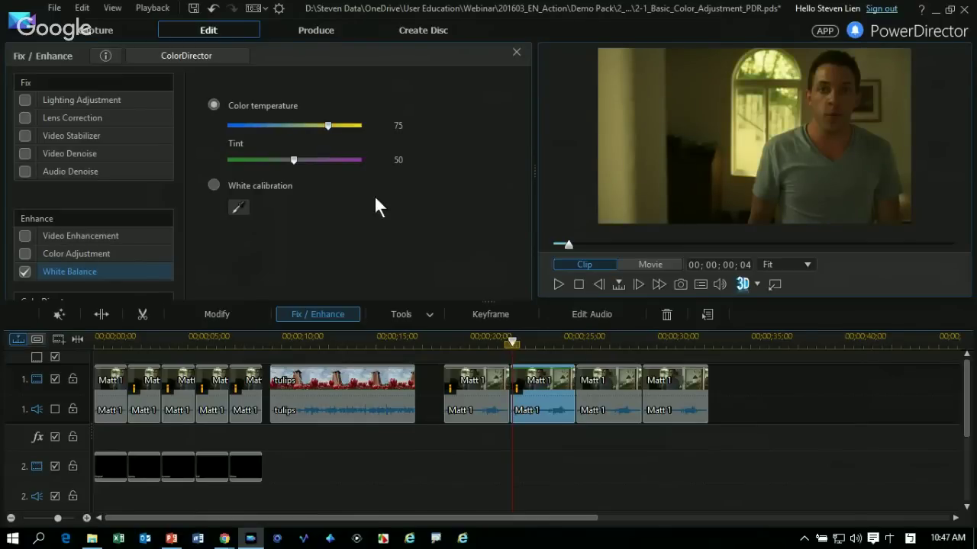
left_click_drag(293, 160, 300, 159)
- Enable Color Adjustment on the third newly added Matt 1 clip and lower its brightness to about -21
left_click(645, 441)
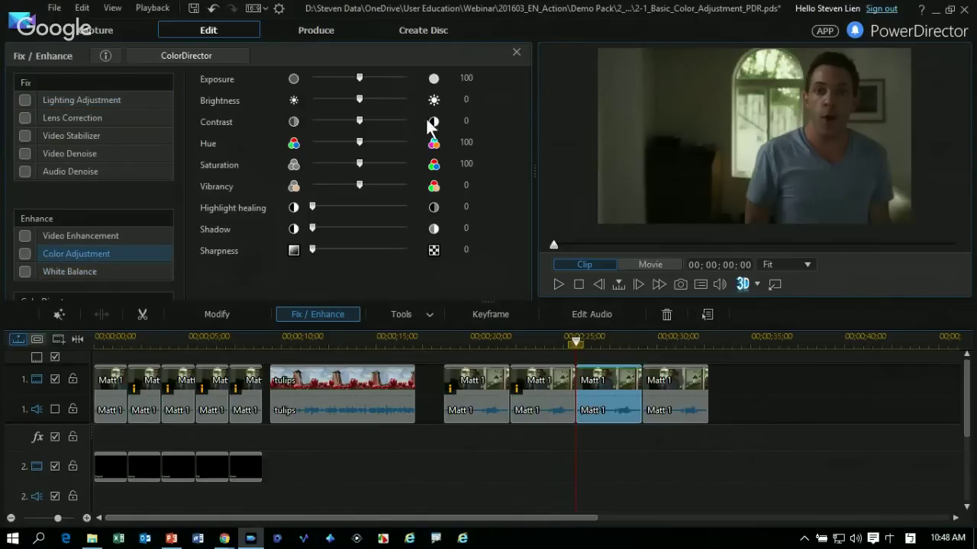
key("Left")
key("Left")
key("Left")
key("Left")
key("Left")
key("Left")
key("Left")
key("Left")
key("Left")
key("Left")
key("Left")
key("Left")
key("Left")
key("Left")
key("Left")
key("Left")
key("Left")
key("Left")
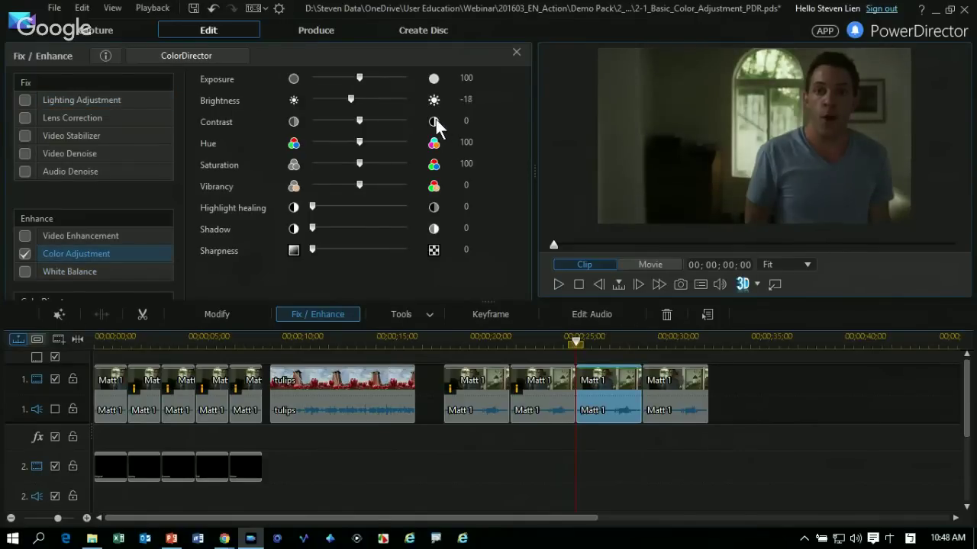
key("Left")
key("Left")
key("Left")
- Enable White Balance on the third newly added Matt 1 clip and set its color temperature to 65
key("Down")
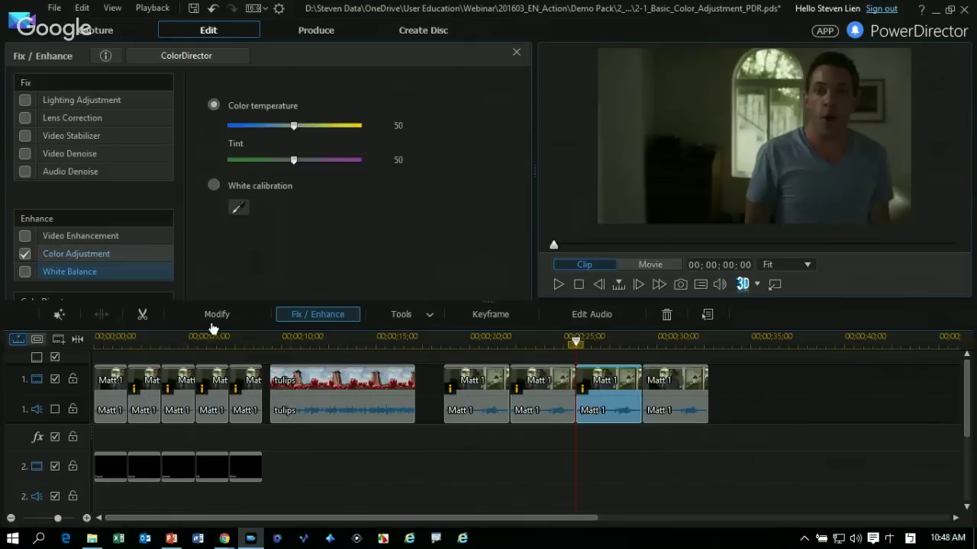
key("space")
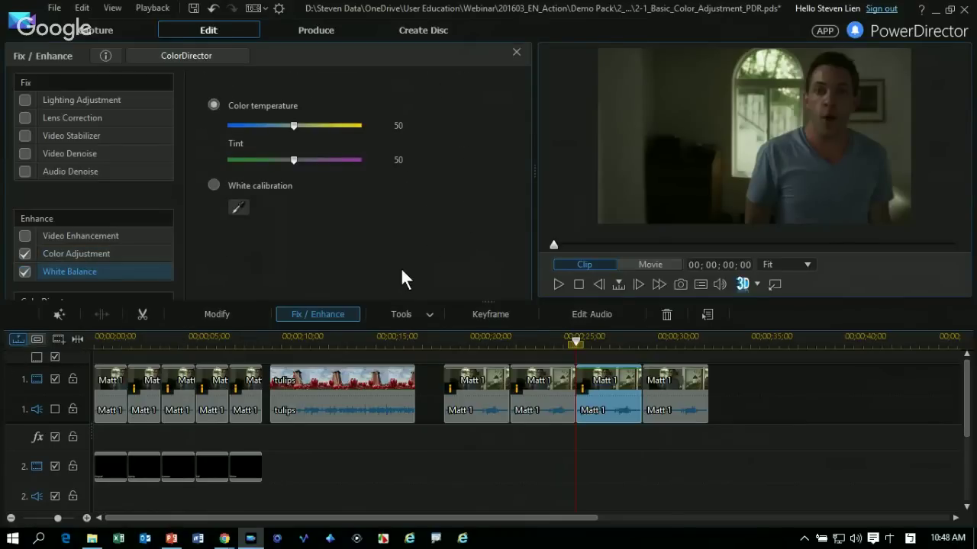
key("Right")
key("Right")
key("Right")
key("Right")
key("Right")
key("Right")
key("Right")
key("Right")
key("Right")
key("Right")
key("Right")
key("Right")
key("Right")
key("Right")
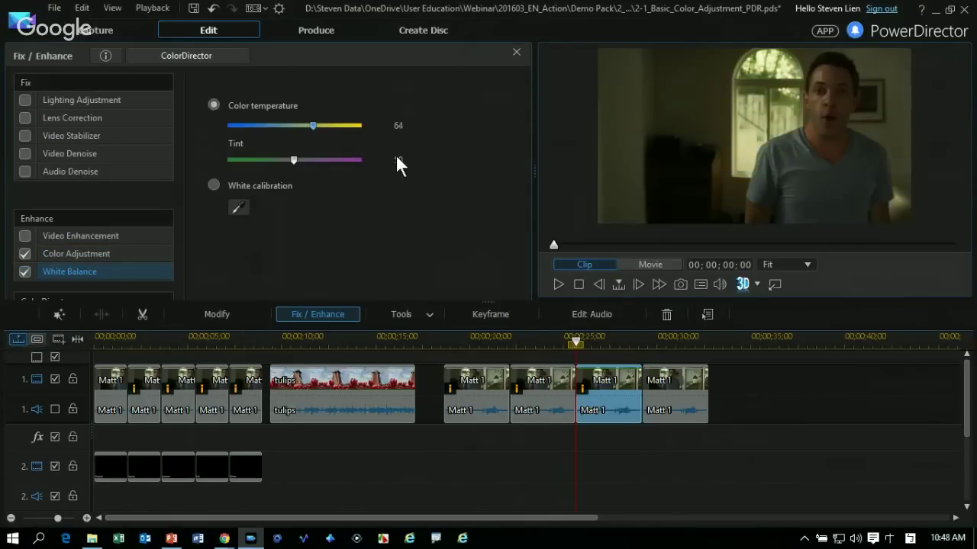
key("Right")
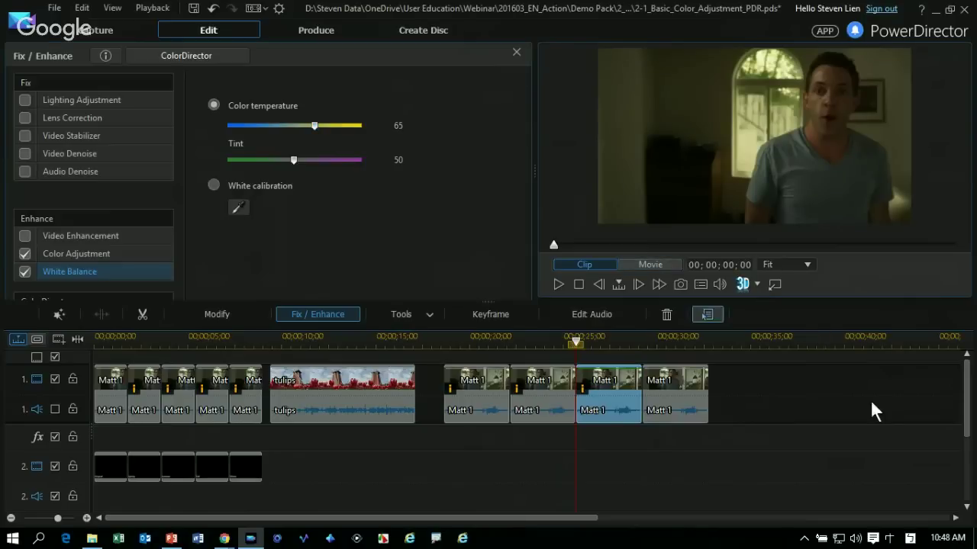
- Enable White Balance on the fourth newly added Matt 1 clip and set its color temperature to 30
left_click(825, 429)
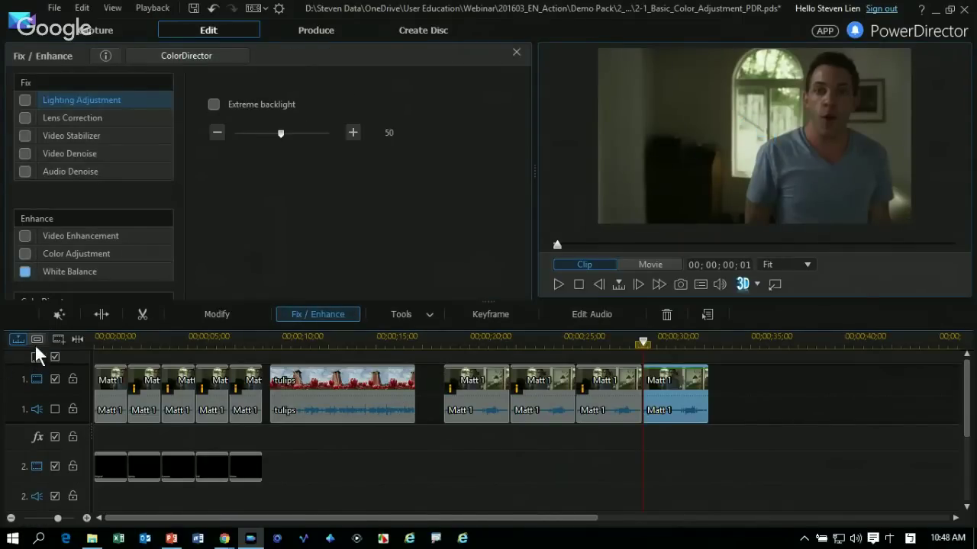
left_click(25, 272)
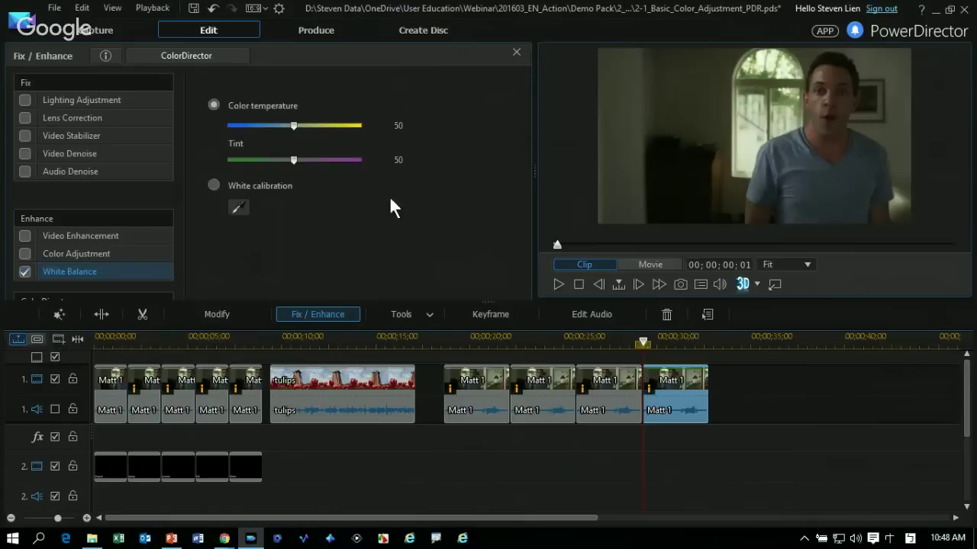
left_click_drag(294, 126, 266, 126)
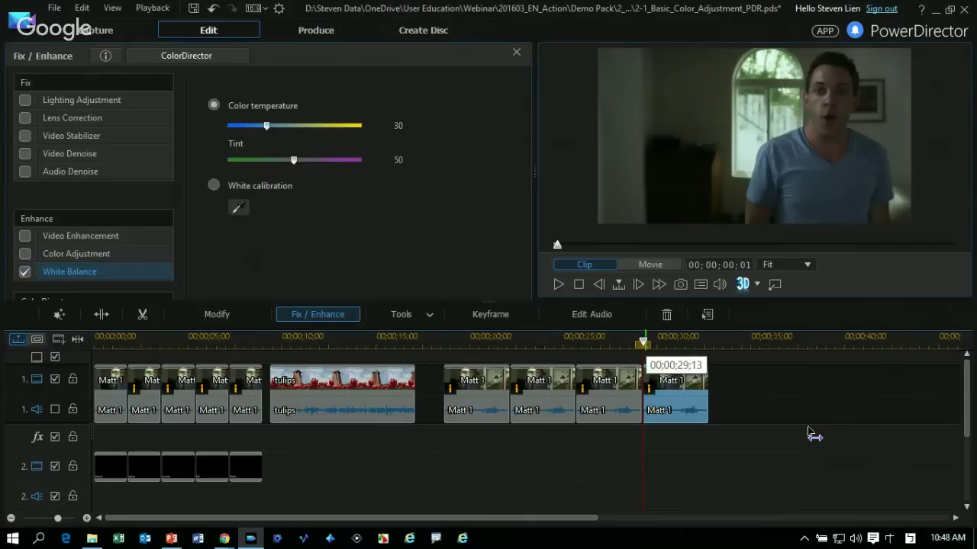
- Play the timeline from the start to review the labelled seasonal versions of Matt 1
left_click(767, 430)
left_click_drag(767, 429, 76, 443)
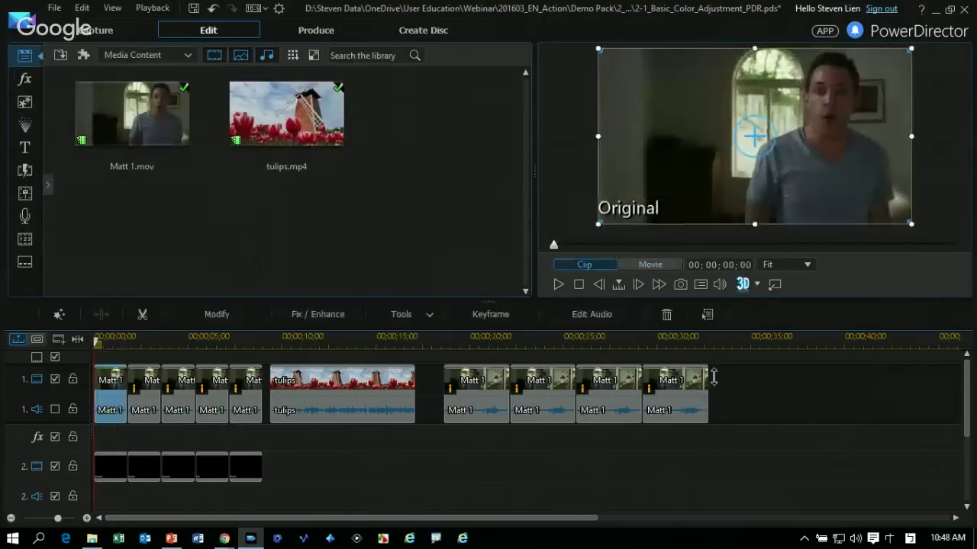
key("space")
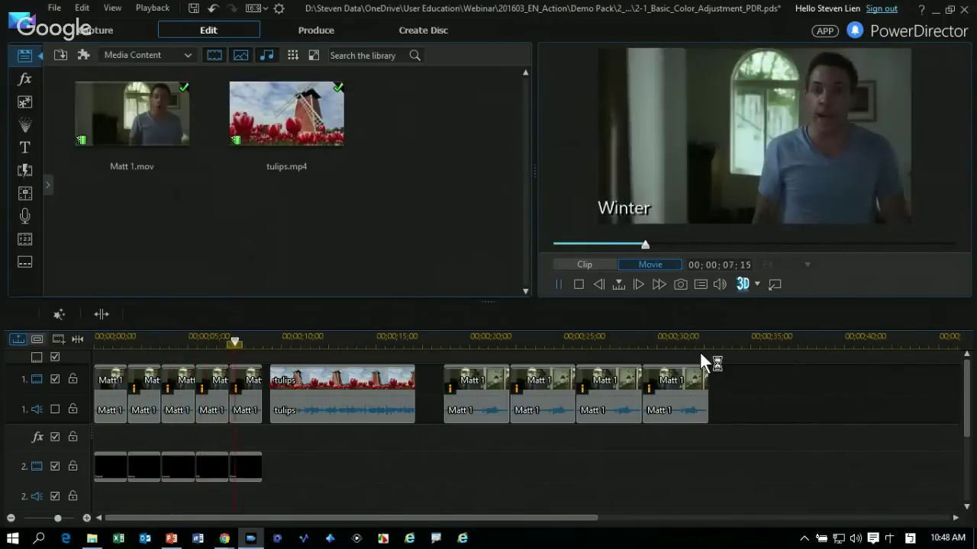
- Stop the timeline playback and send the tulips clip to ColorDirector for colour grading
key("space")
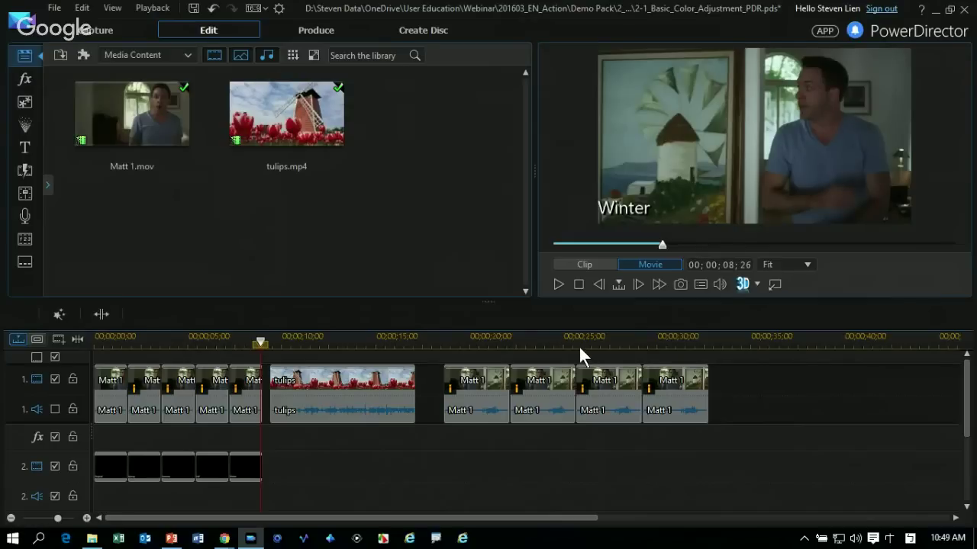
left_click_drag(328, 434, 358, 430)
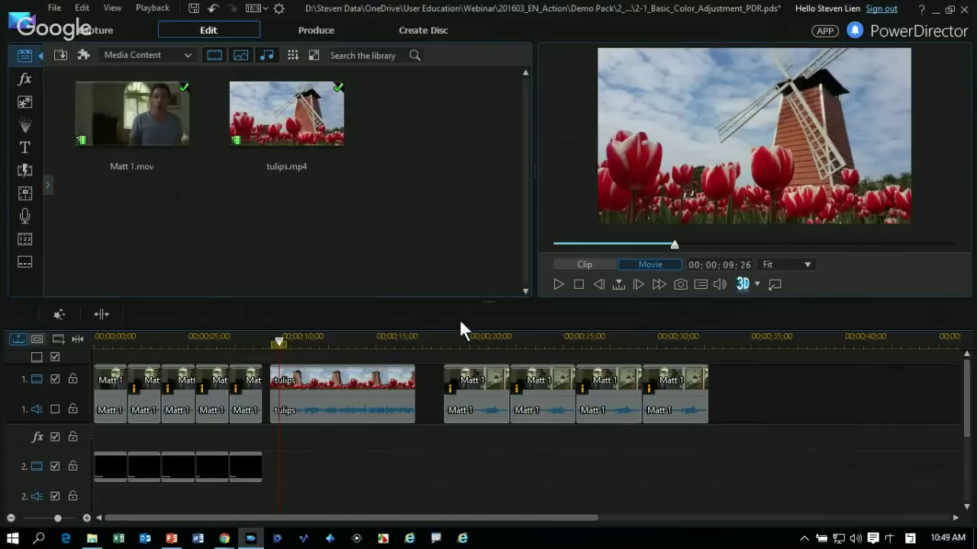
left_click(414, 412)
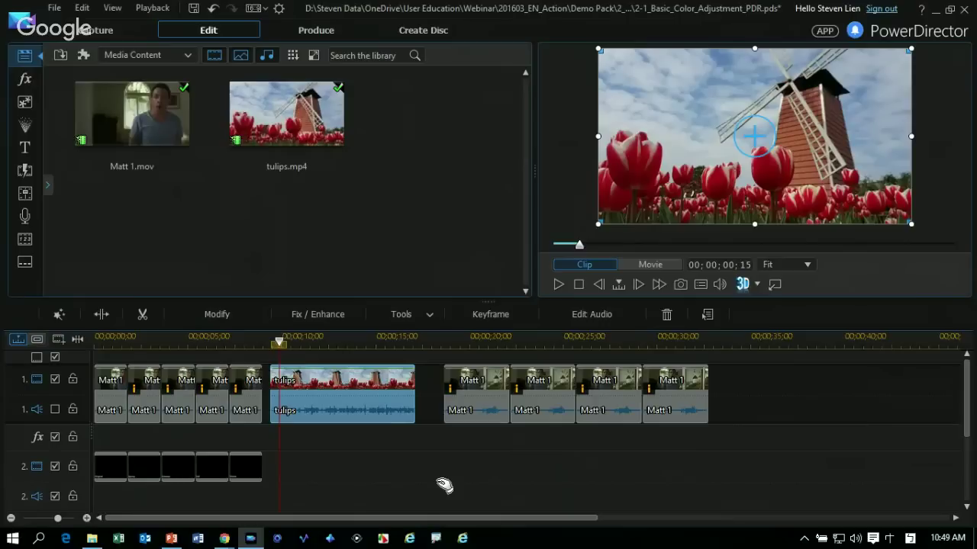
double_click(403, 397)
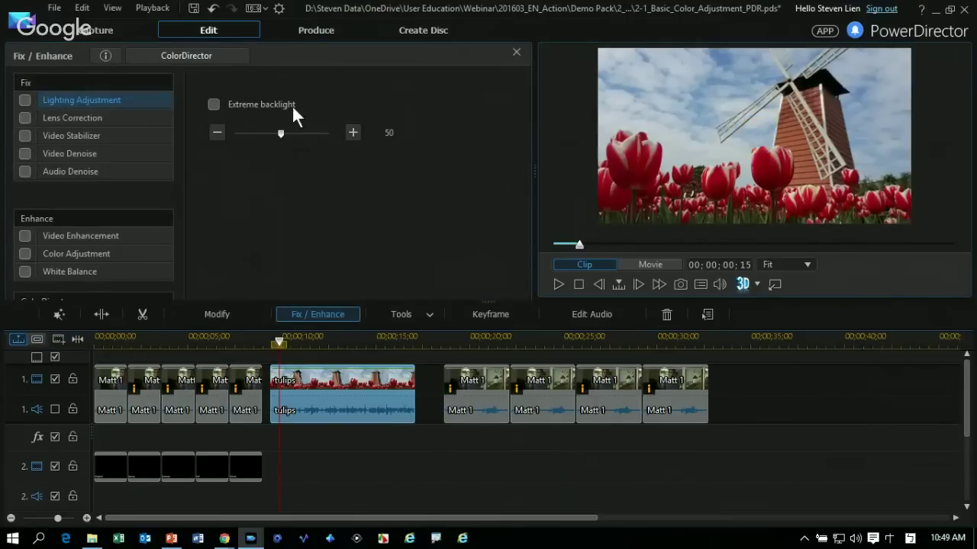
key("alt+Tab")
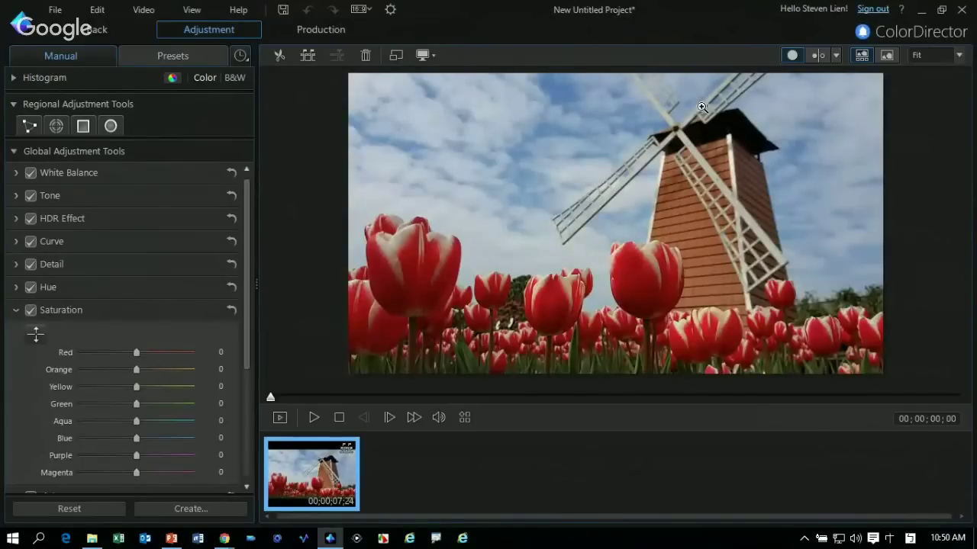
- Try the sky's blue saturation at 99 and then at -100 on the tulips clip
scroll(64, 394, "down", 5)
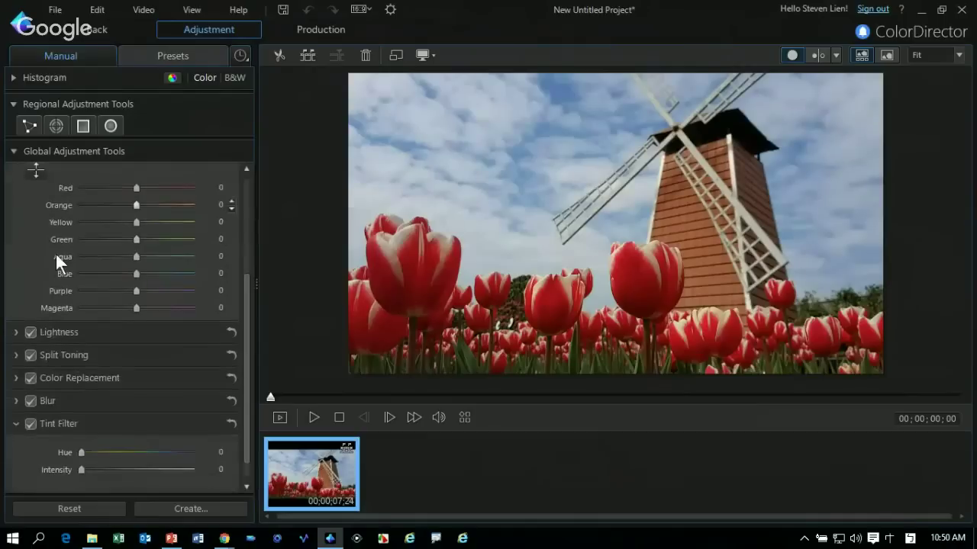
scroll(57, 256, "up", 3)
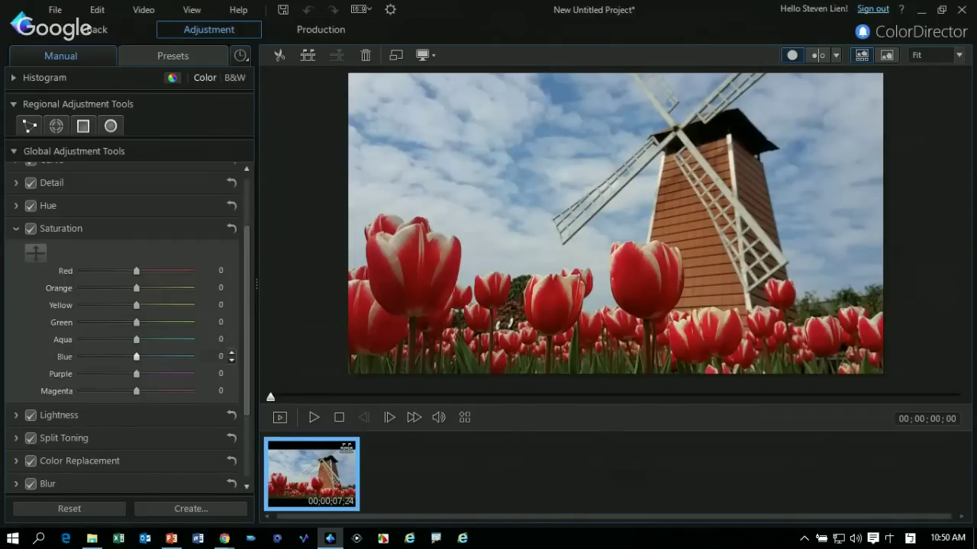
left_click_drag(135, 357, 190, 357)
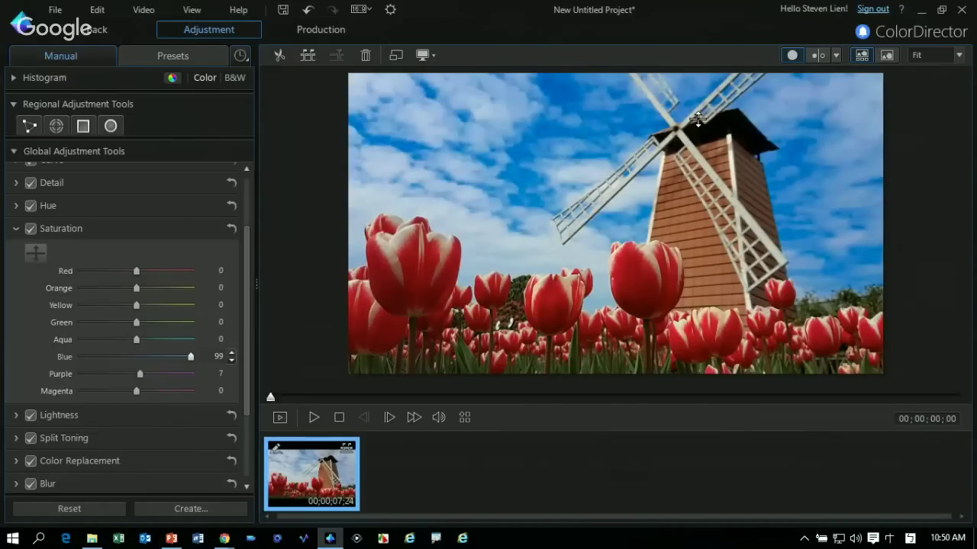
left_click_drag(698, 118, 698, 233)
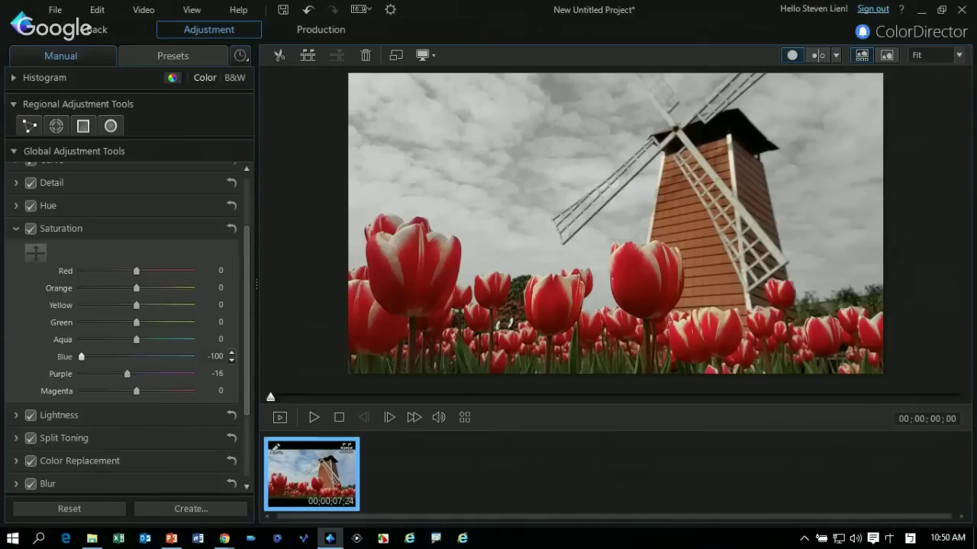
- Adjust the clip's saturation to Blue 88, Purple 6, Green 100, Yellow 48, Orange -4 and Red -20 by sampling colours in the picture
left_click_drag(519, 290, 519, 77)
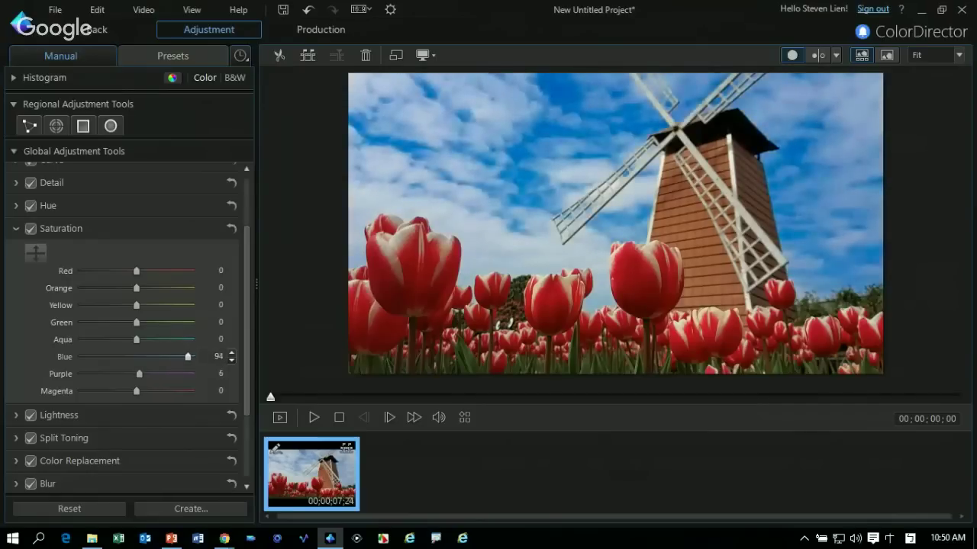
left_click_drag(513, 170, 512, 178)
left_click_drag(589, 358, 589, 259)
left_click_drag(510, 322, 509, 348)
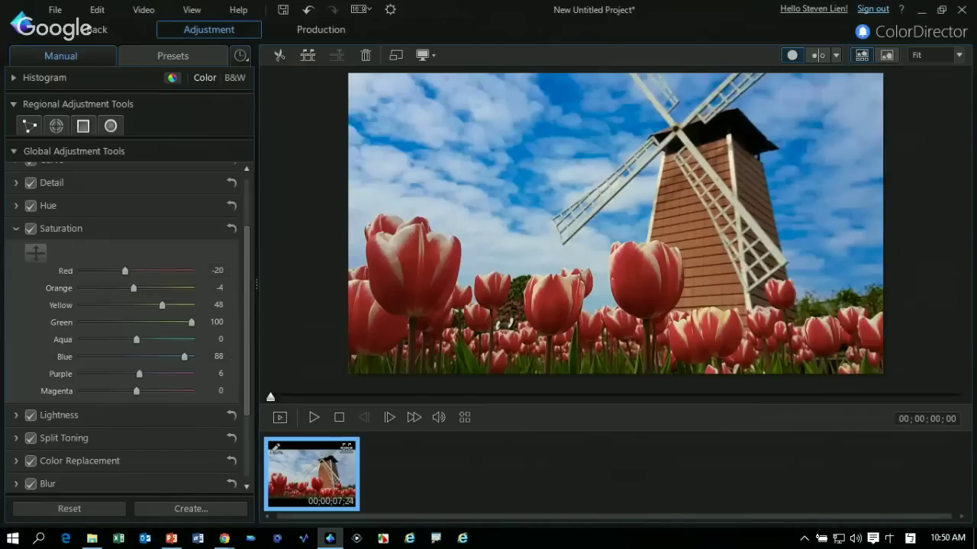
- Compare the tulips clip before and after grading, and return the graded clip to PowerDirector
left_click(818, 55)
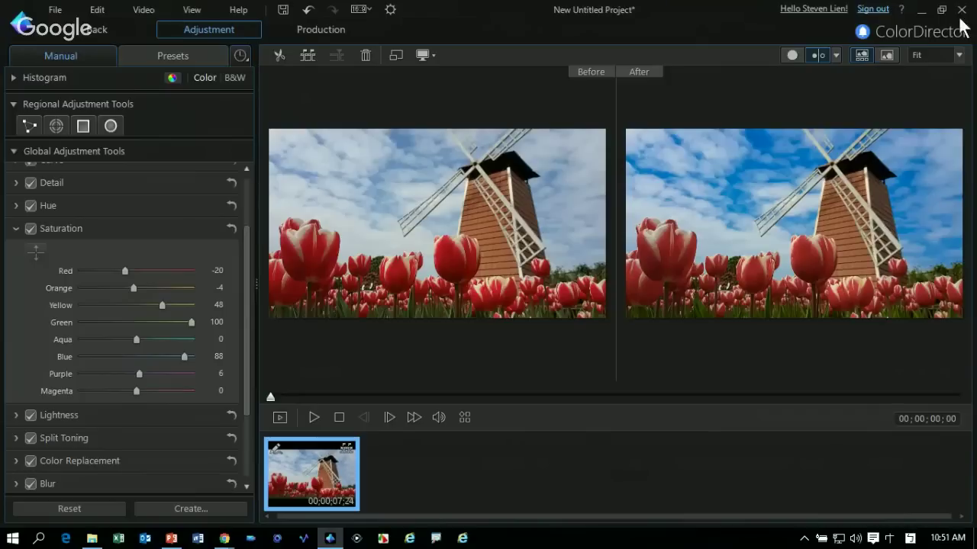
left_click(110, 40)
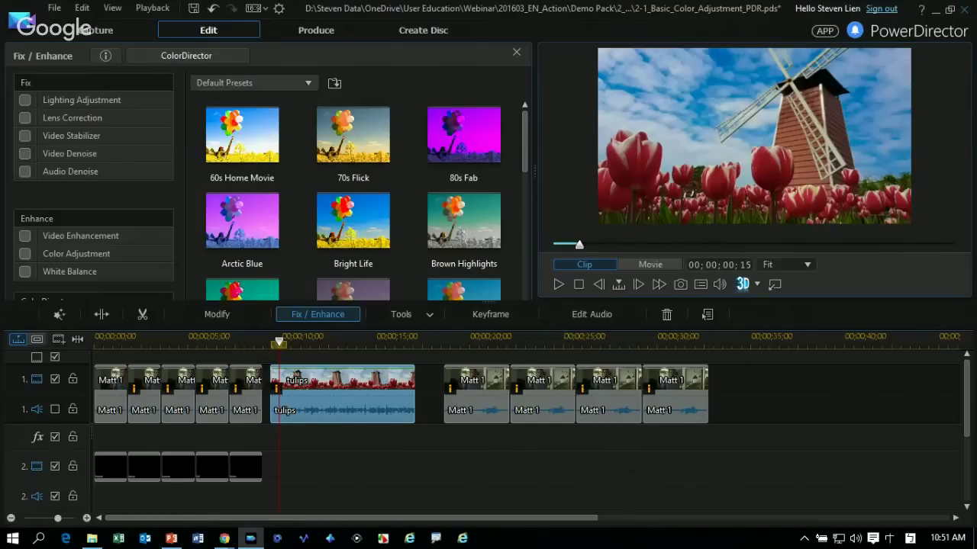
- Close PowerDirector without saving the project and show the PowerPoint slide "Demo 2: Enhance Saturation for Specific Colors"
key("alt+F4")
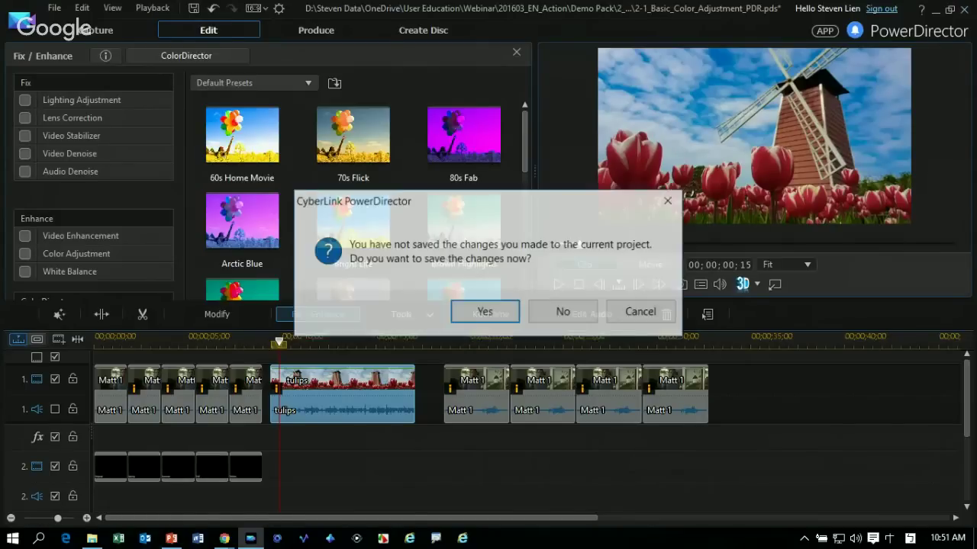
key("Tab")
key("Return")
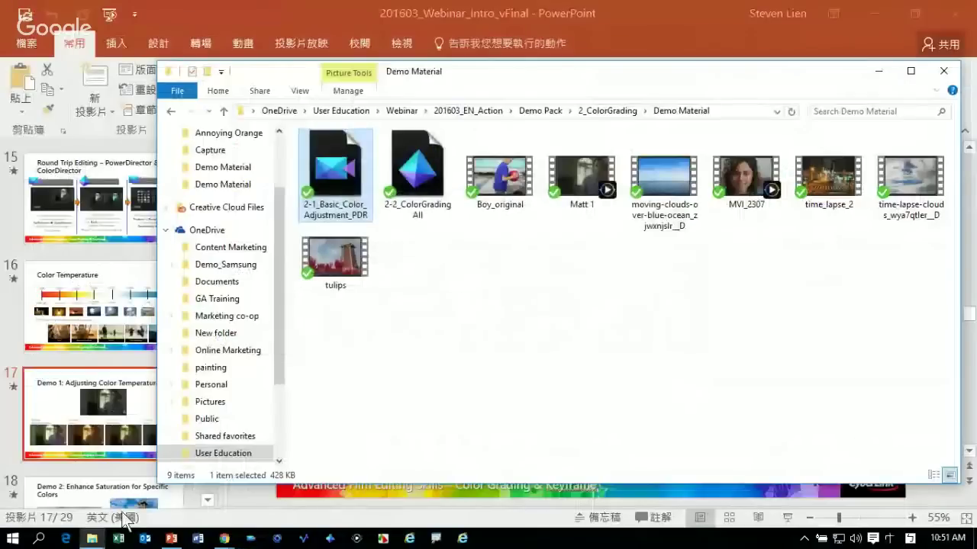
key("alt+F4")
key("Page_Down")
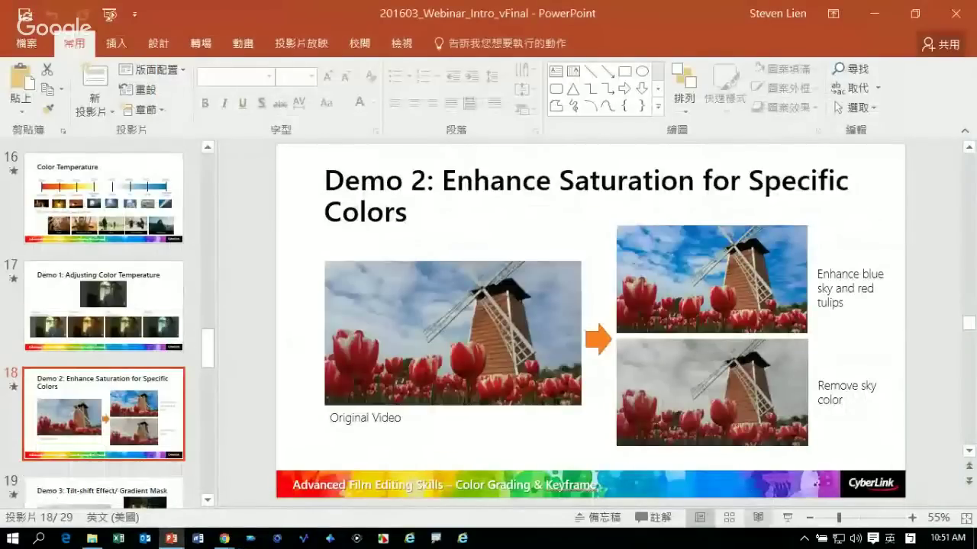
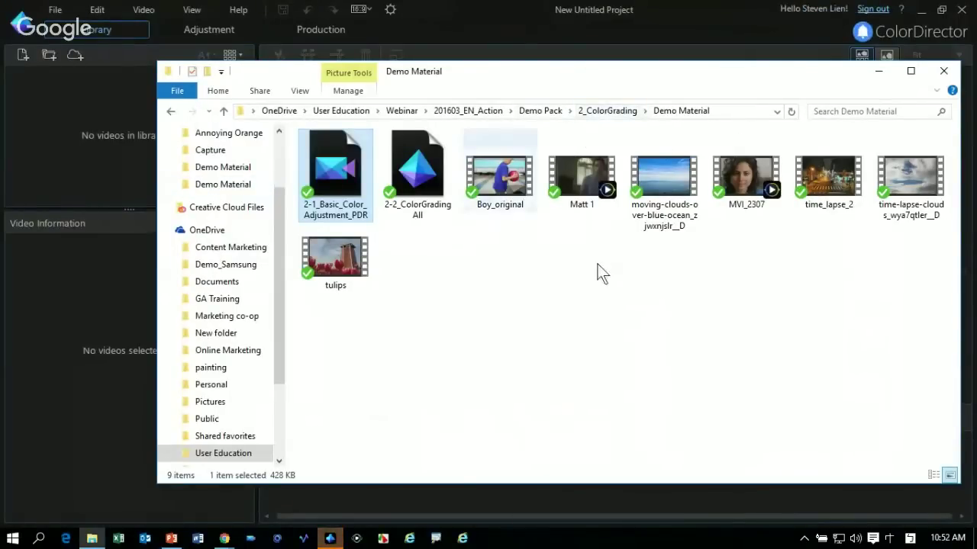
- Import all the video clips from the Demo Material folder into the ColorDirector library, leaving out the two project files
left_click_drag(458, 229, 923, 199)
left_click(334, 263, "ctrl")
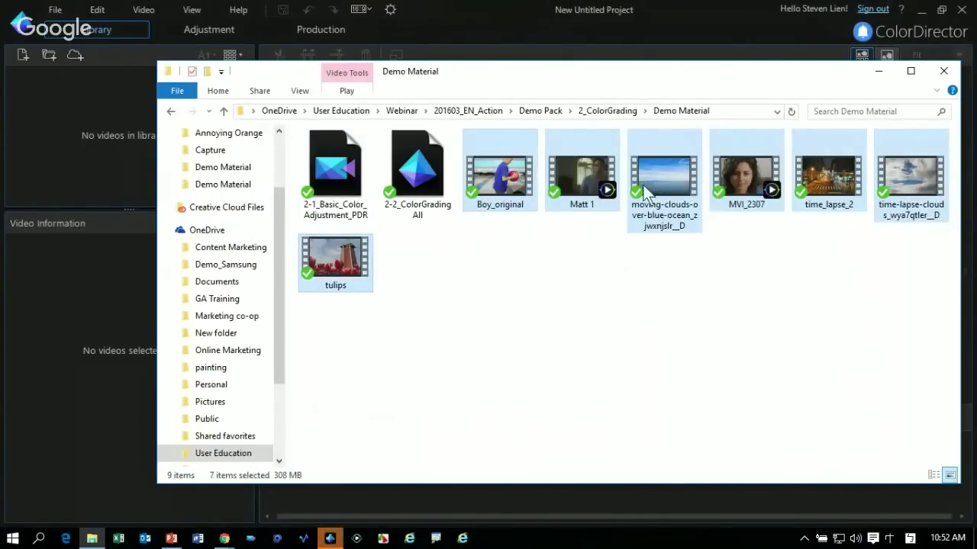
left_click_drag(642, 184, 142, 183)
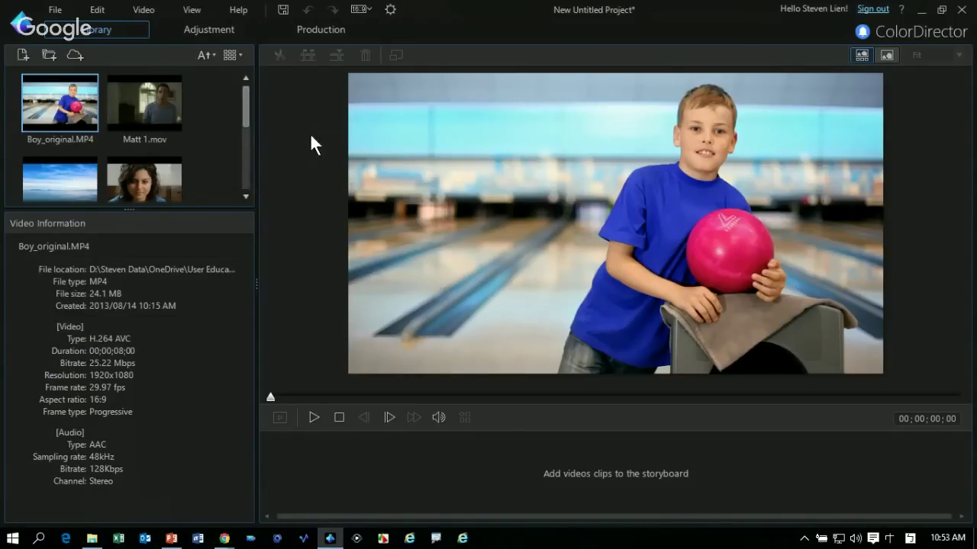
- Add time_lapse_2.mp4 to the storyboard and open it for adjustment
scroll(310, 139, "down", 3)
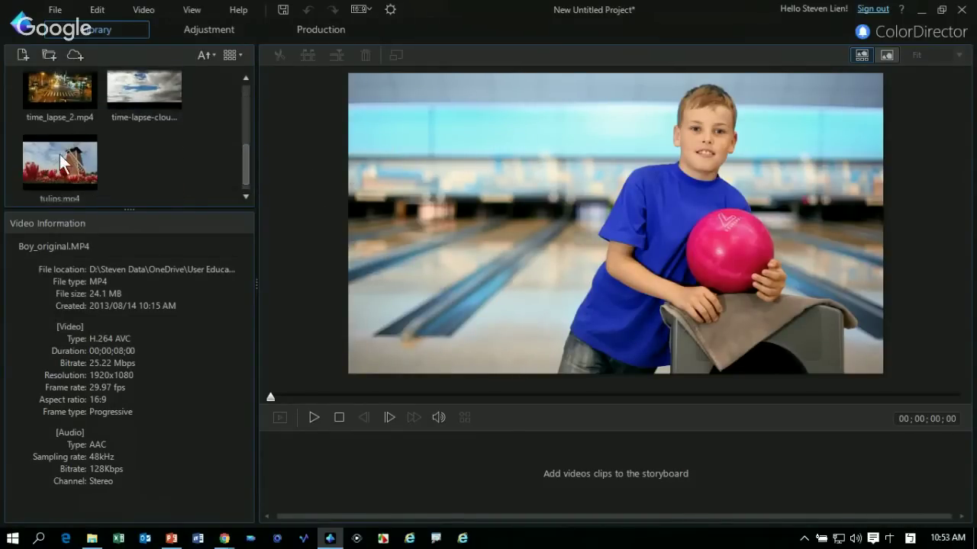
left_click(53, 109)
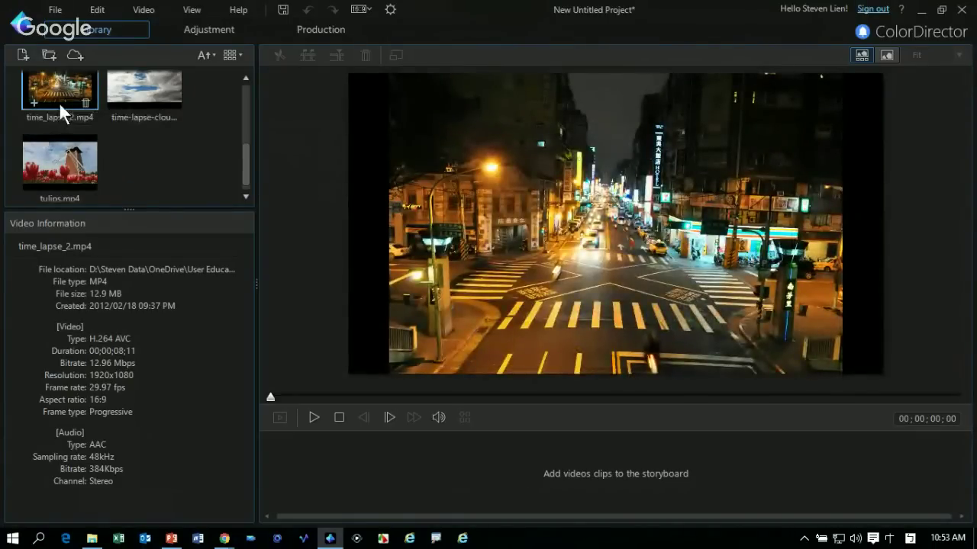
left_click_drag(59, 101, 334, 477)
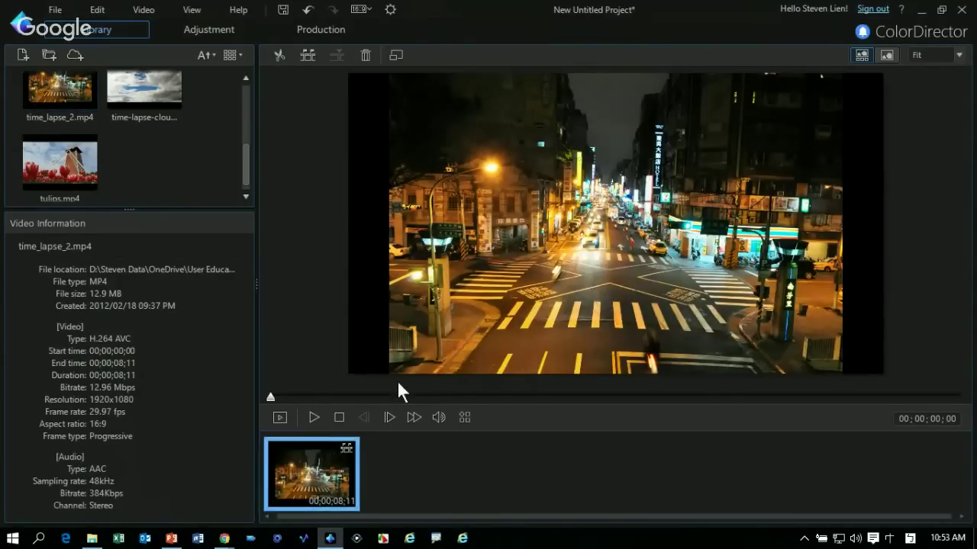
left_click(252, 36)
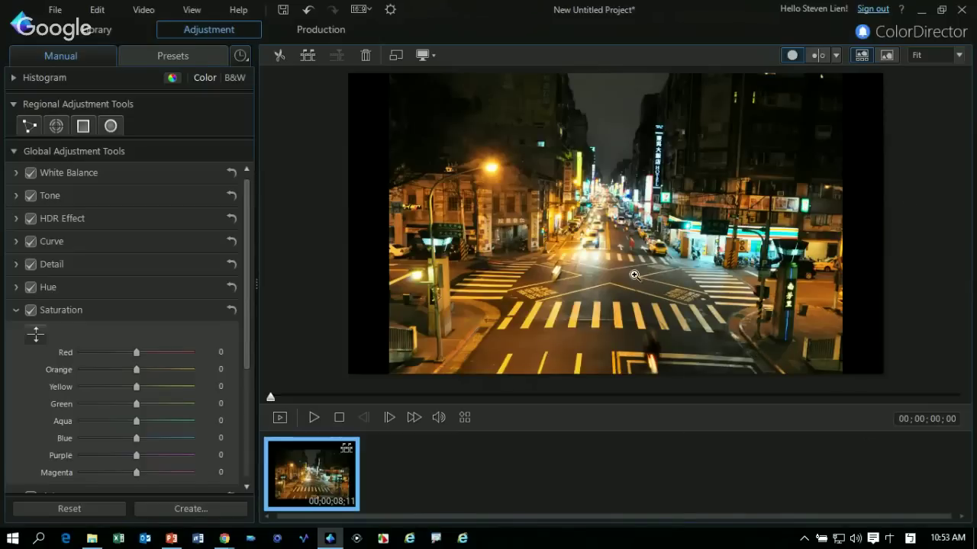
- Draw a gradient mask over the upper part of the night street scene and set its blur degree to 53
left_click(97, 152)
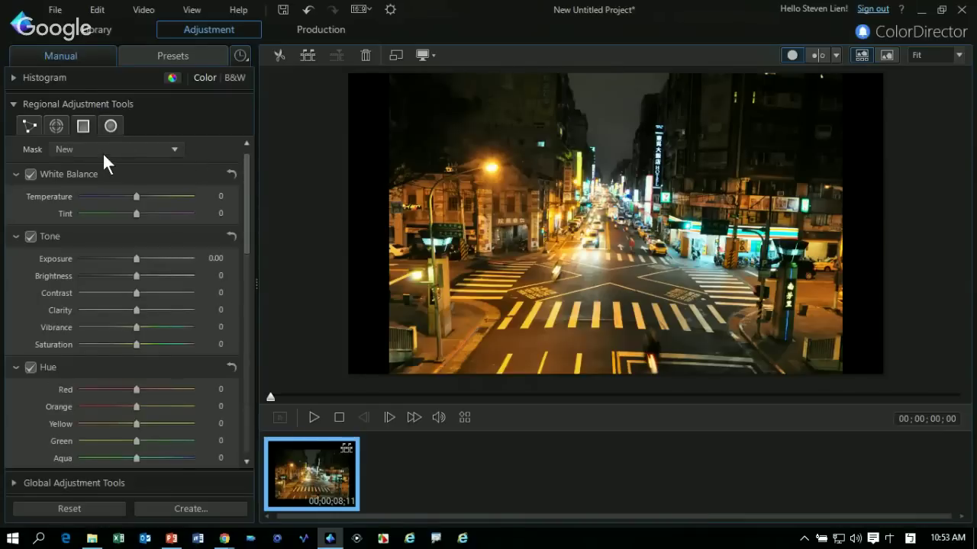
left_click(84, 126)
left_click_drag(764, 97, 772, 276)
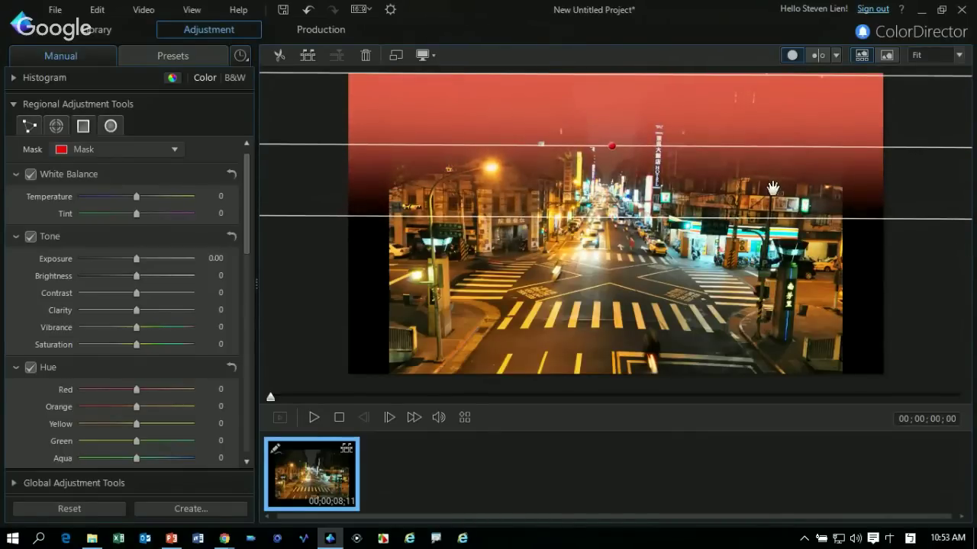
mouse_move(767, 188)
left_mouse_down()
mouse_move(770, 168)
mouse_move(770, 190)
left_mouse_up()
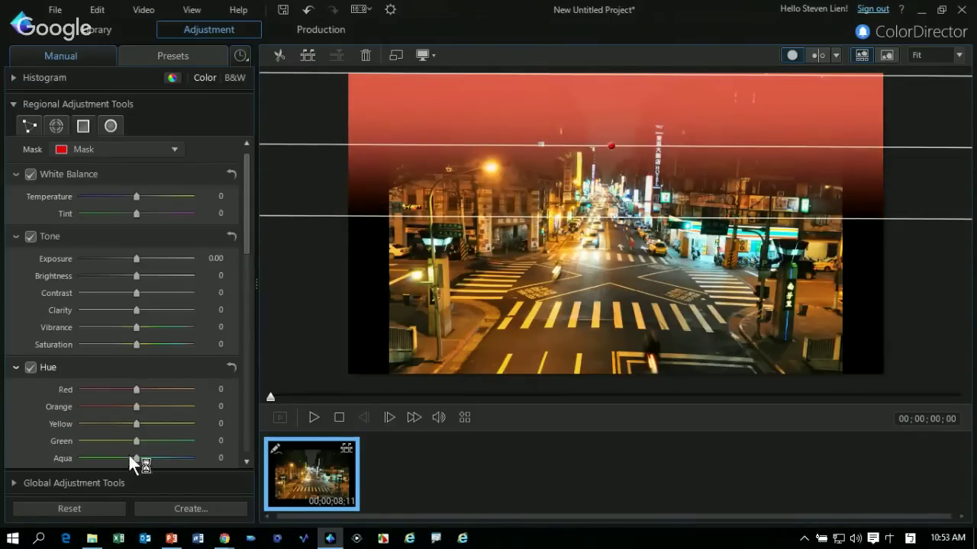
scroll(140, 462, "down", 10)
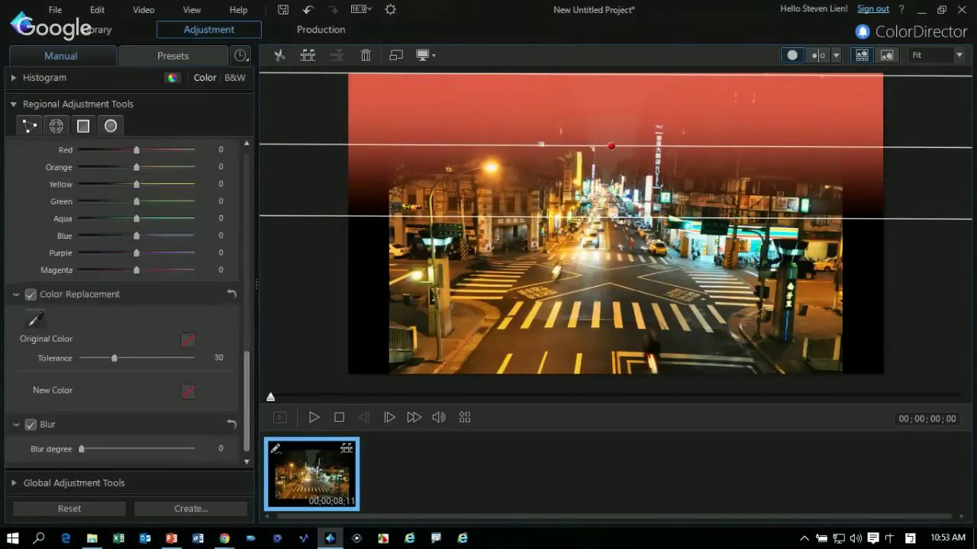
left_click_drag(81, 374, 139, 373)
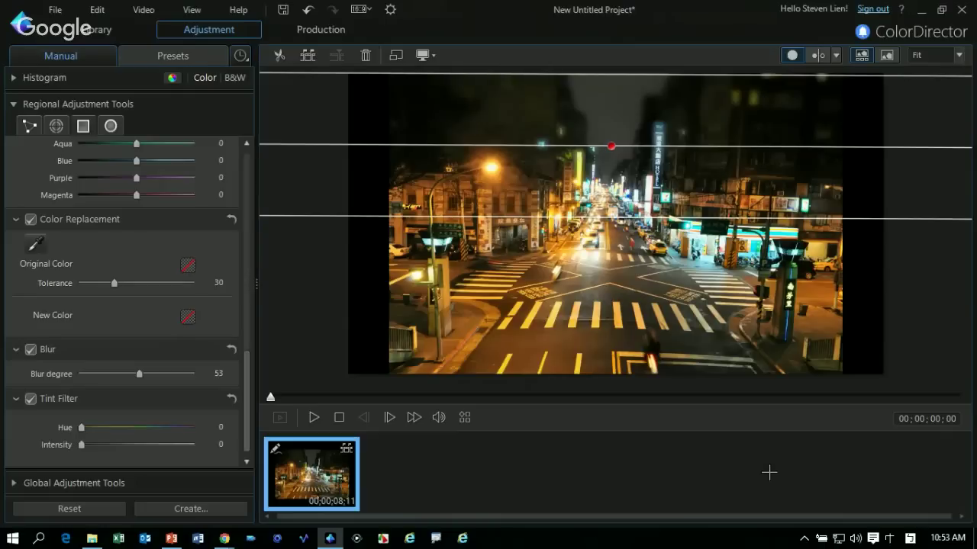
- Draw a second gradient mask over the foreground road and set its blur degree to 64
left_click_drag(767, 416, 775, 294)
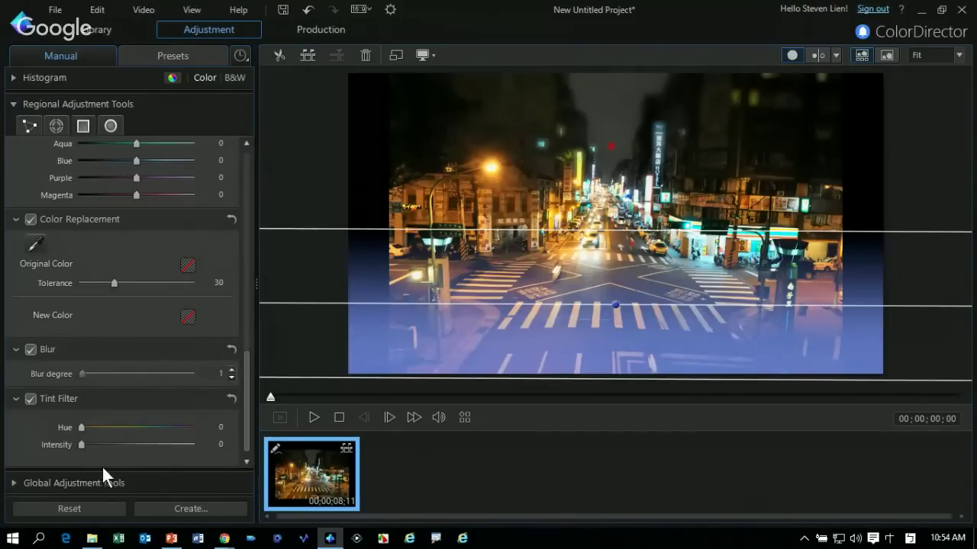
left_click_drag(81, 374, 104, 374)
left_click_drag(132, 464, 187, 467)
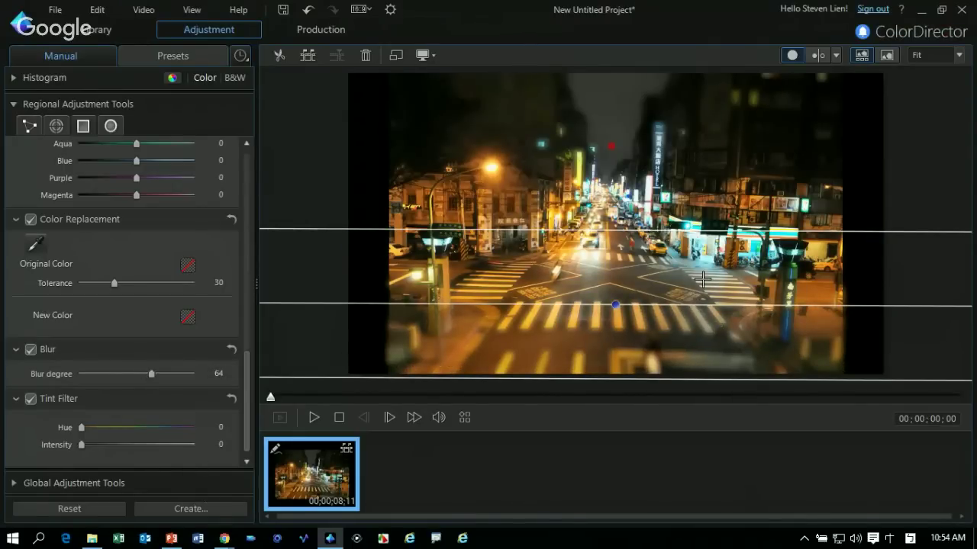
- Play the tilt-shift clip with the before and after views side by side
left_click(818, 55)
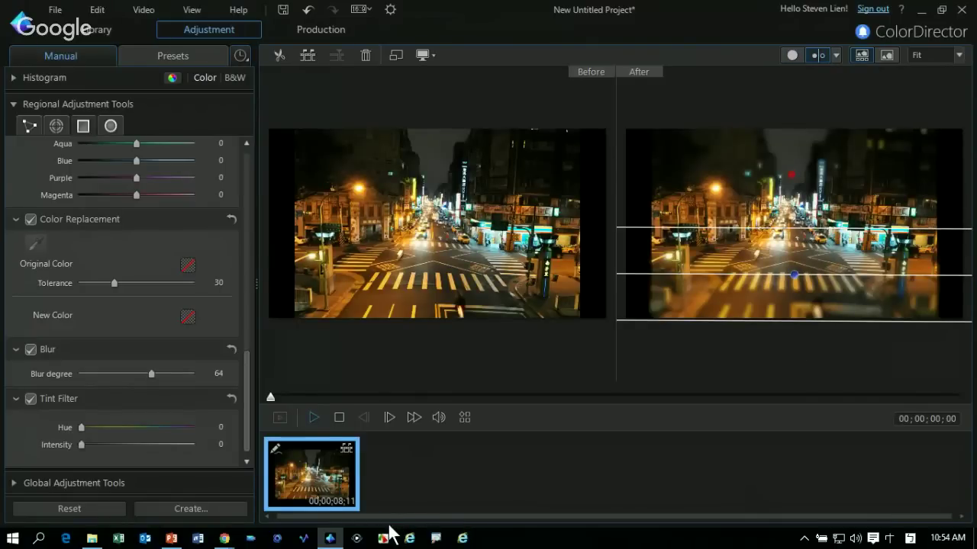
key("space")
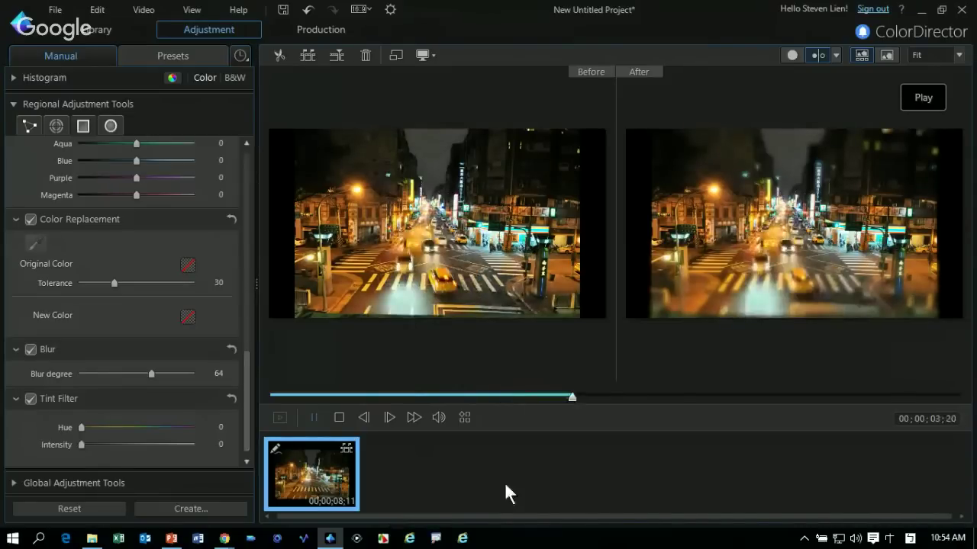
key("space")
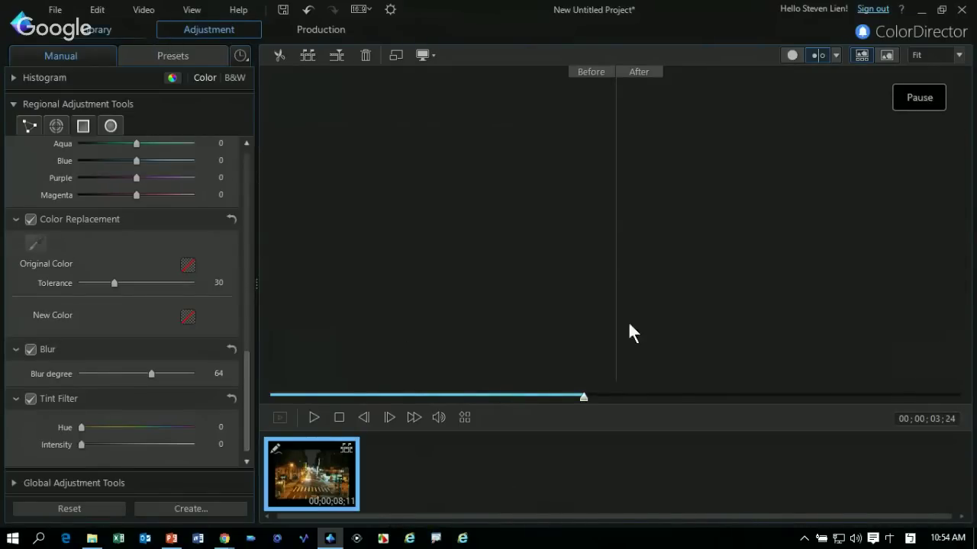
- Return to the ColorDirector library, and switch to PowerPoint to present the slide "Demo 3: Tilt-shift Effect/ Gradient Mask"
left_click(95, 29)
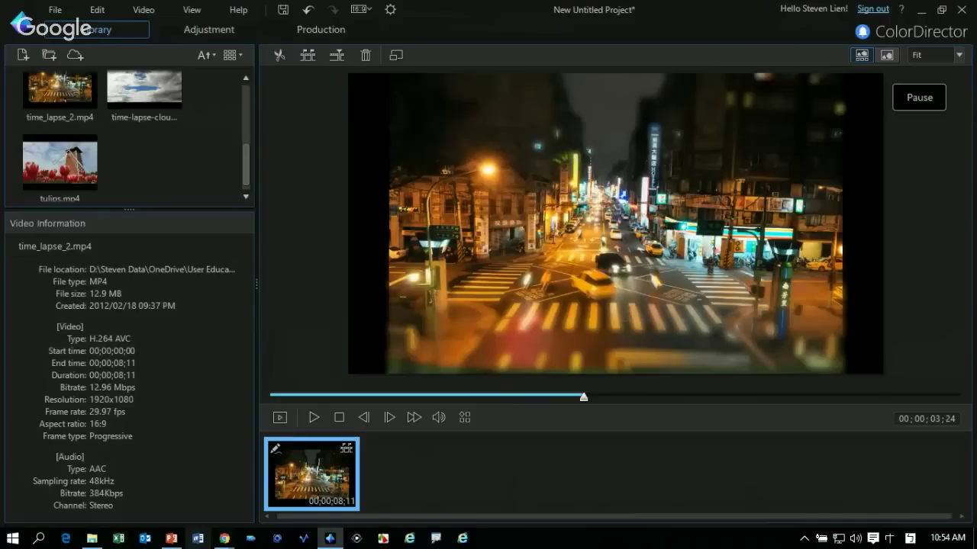
key("alt+Tab")
left_click(788, 517)
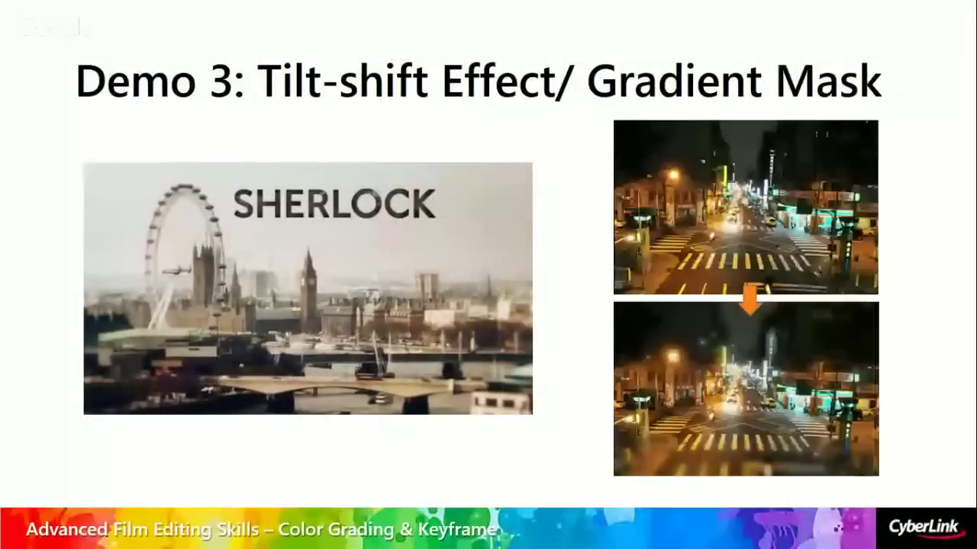
- Present the slide "Demo 4: Dual Tone Video" with its example results, end the slide show, and switch back to ColorDirector
key("Right")
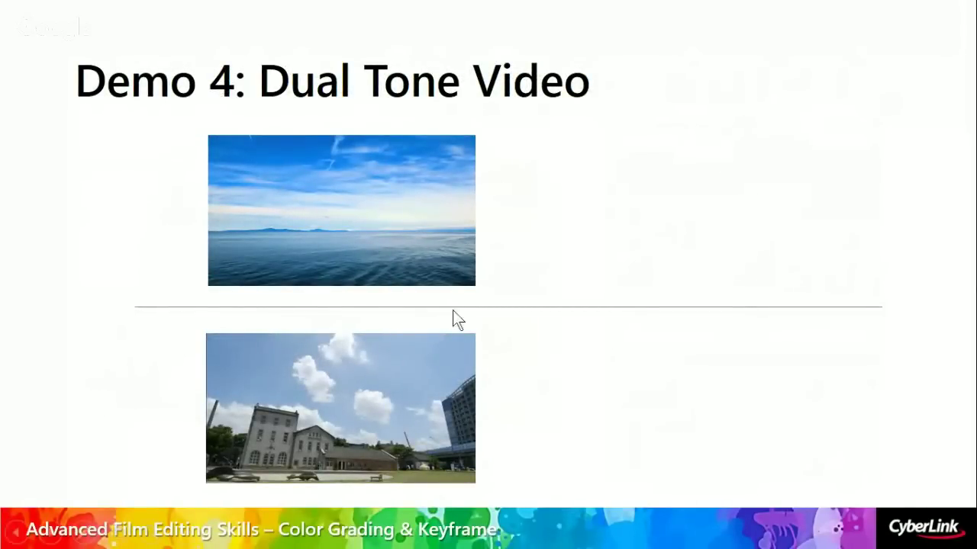
key("Right")
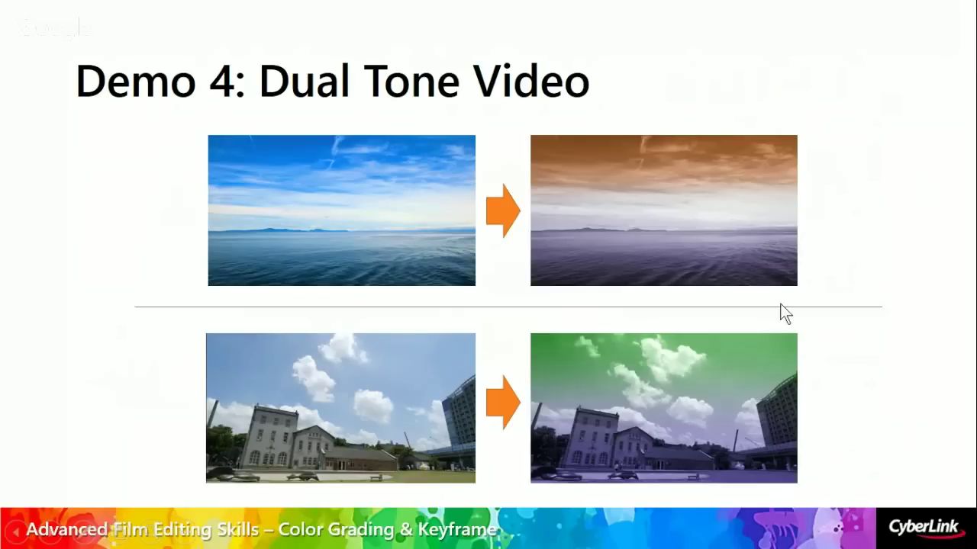
key("Escape")
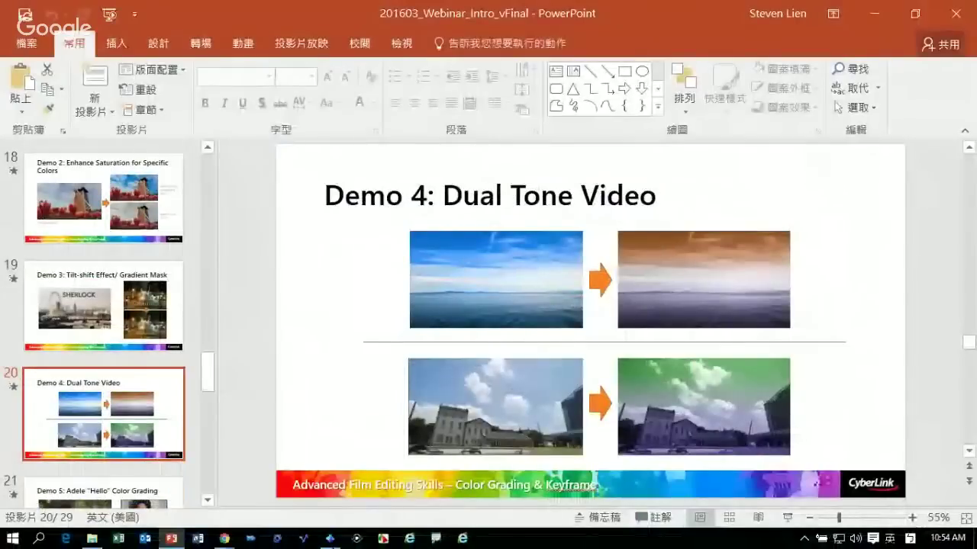
key("alt+Tab")
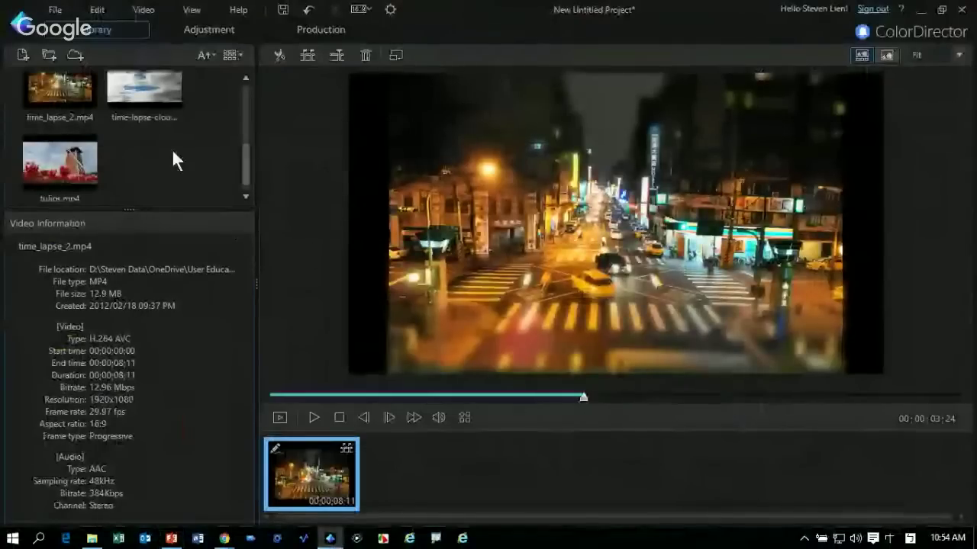
- Preview the ocean and time-lapse clouds clips in the library, and add the time-lapse clouds clip after the night street clip
scroll(196, 191, "up", 2)
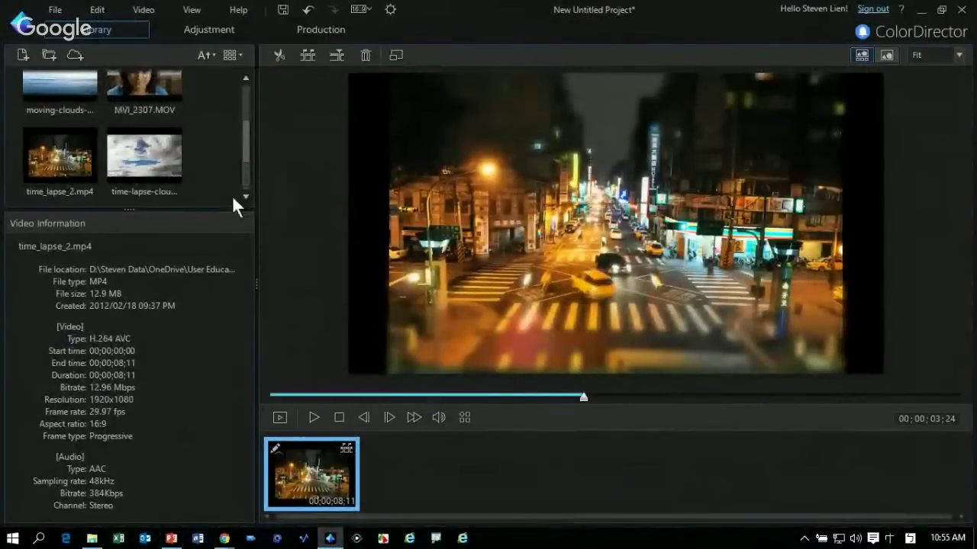
scroll(246, 172, "down", 1)
scroll(246, 172, "up", 1)
scroll(153, 182, "up", 1)
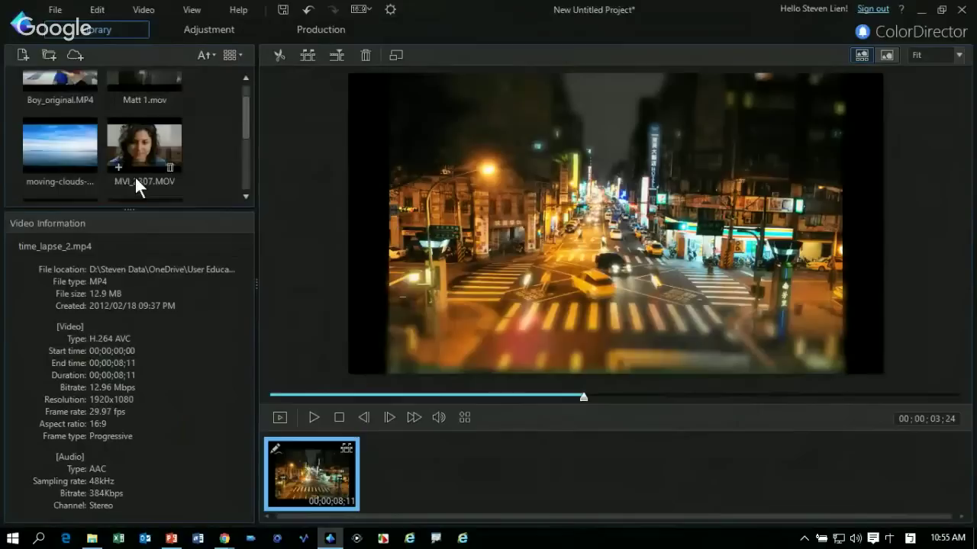
left_click(81, 169)
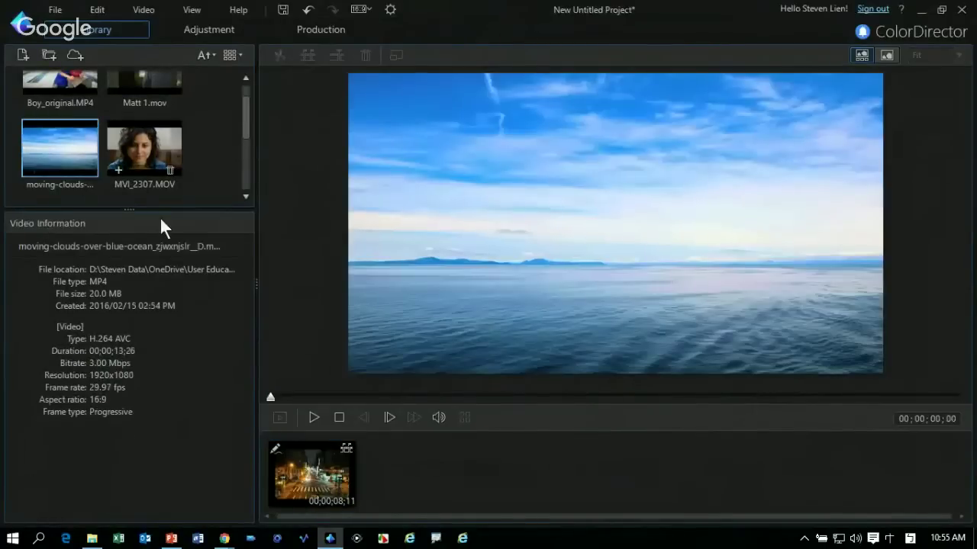
scroll(163, 202, "down", 1)
left_click(130, 174)
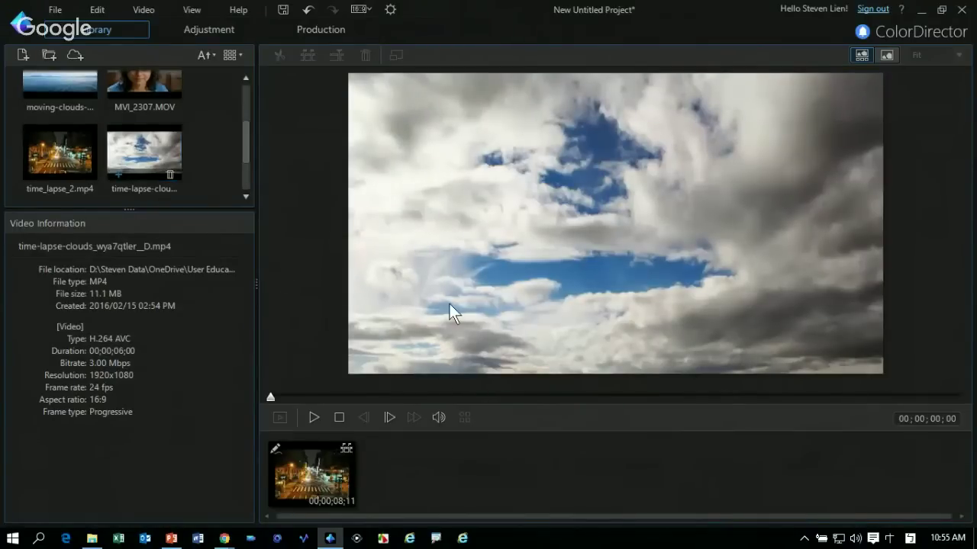
left_click_drag(448, 304, 409, 473)
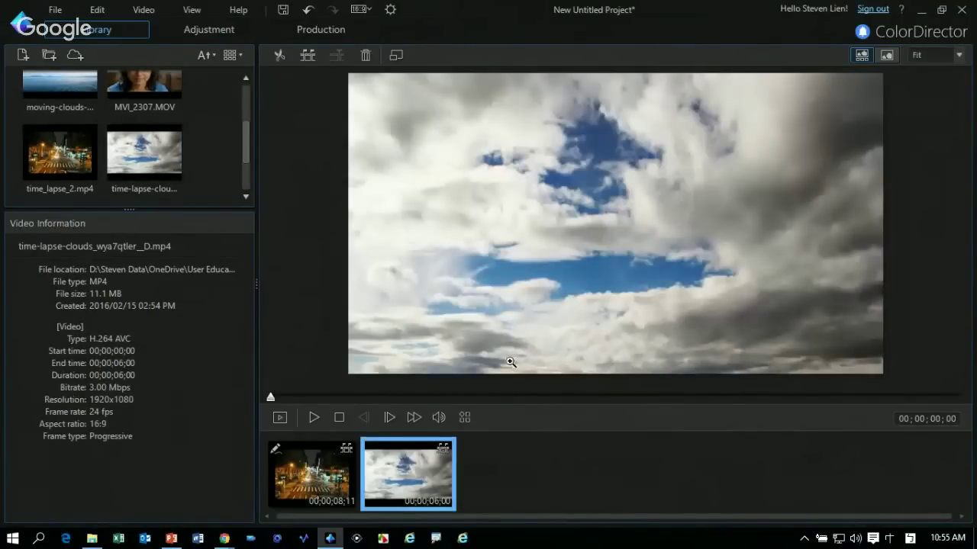
- Draw a gradient mask over the upper sky of the clouds clip and set its tint filter to hue 325, intensity 65
left_click(209, 29)
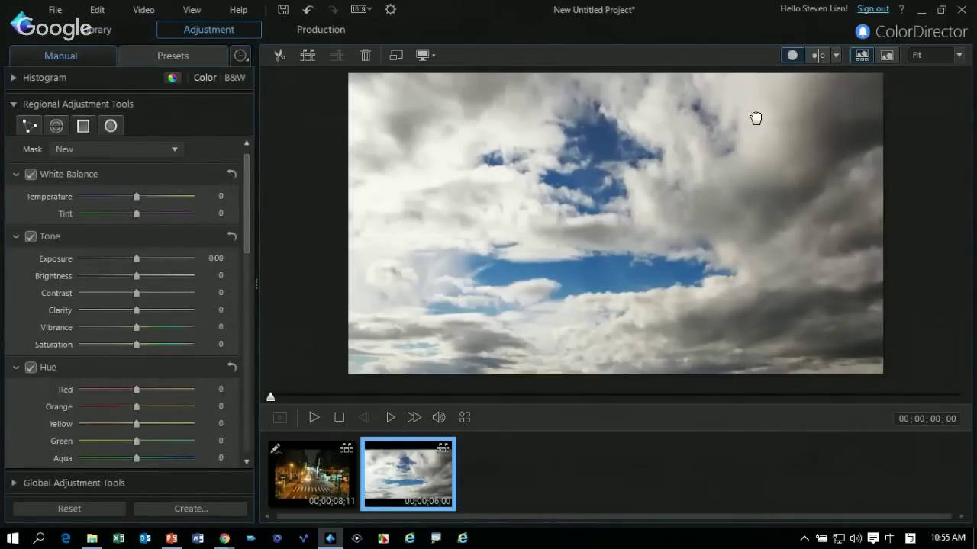
left_click_drag(756, 118, 754, 415)
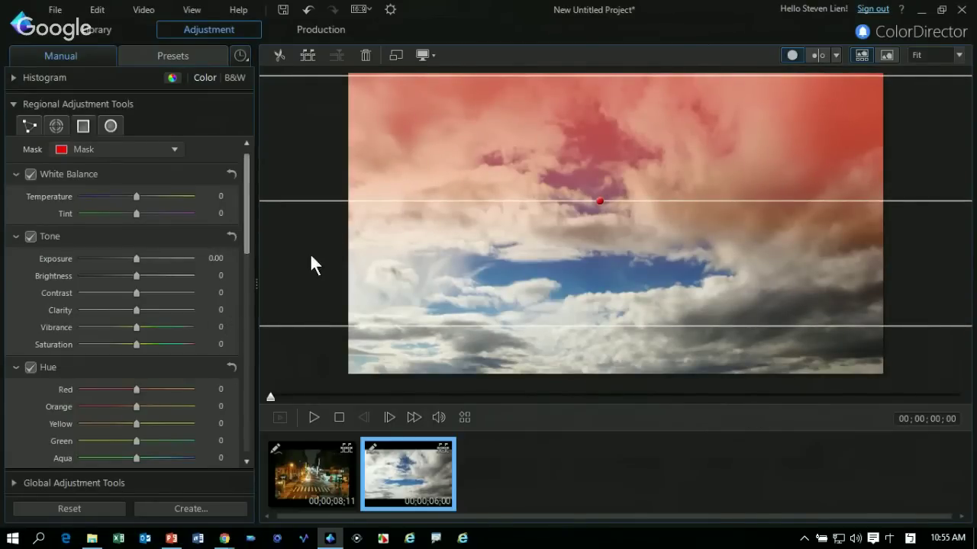
left_click_drag(247, 203, 230, 385)
left_click_drag(288, 481, 297, 538)
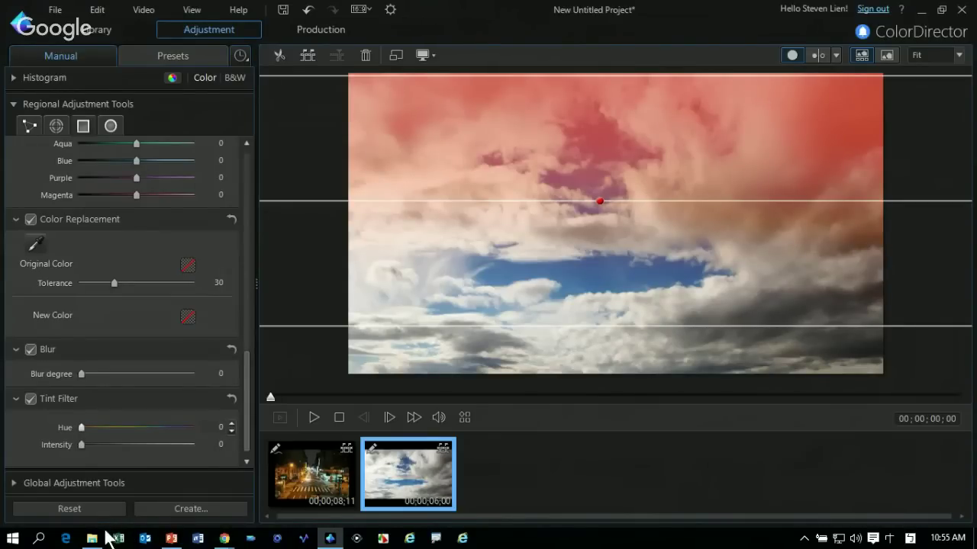
left_click_drag(81, 427, 181, 427)
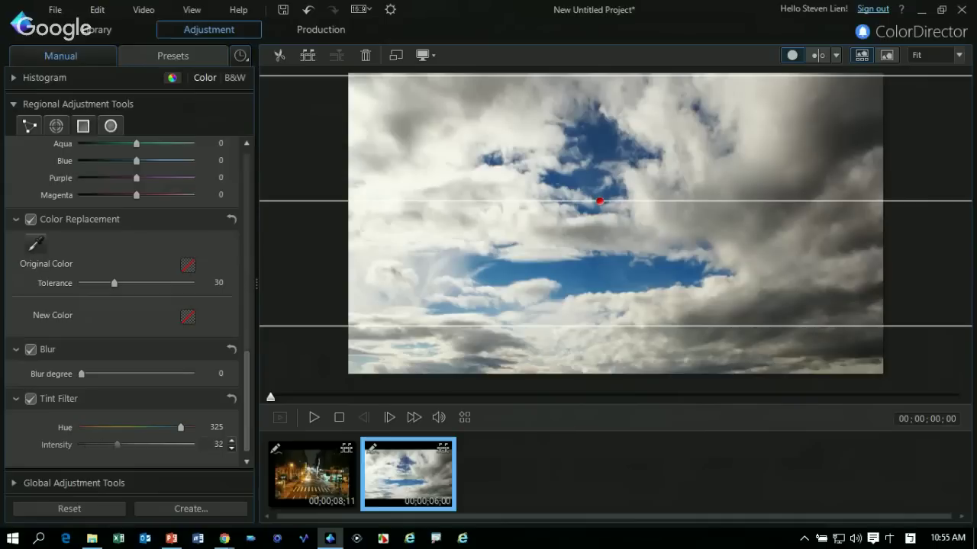
left_click_drag(117, 445, 152, 445)
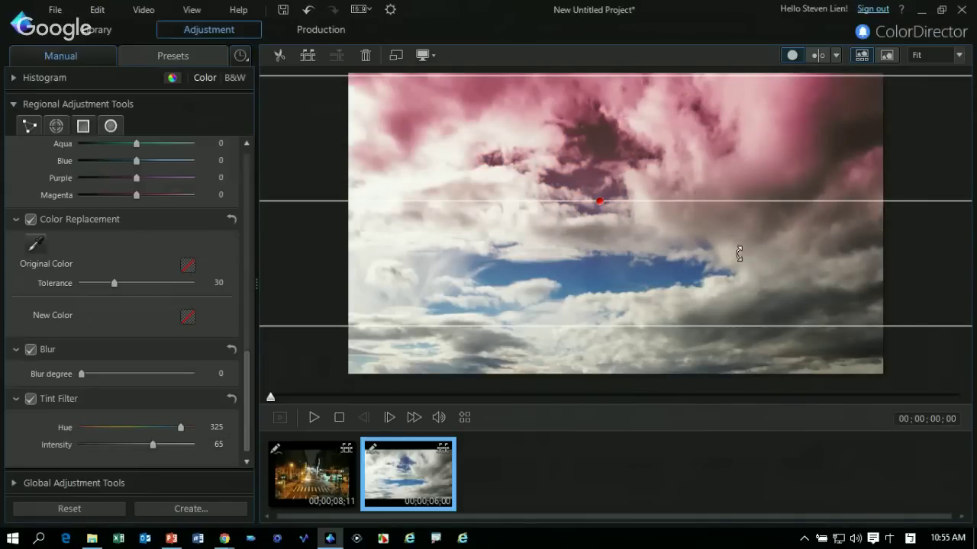
- Draw a second gradient mask over the lower clouds and set its tint filter to hue 264, intensity 69
left_click_drag(761, 473, 767, 168)
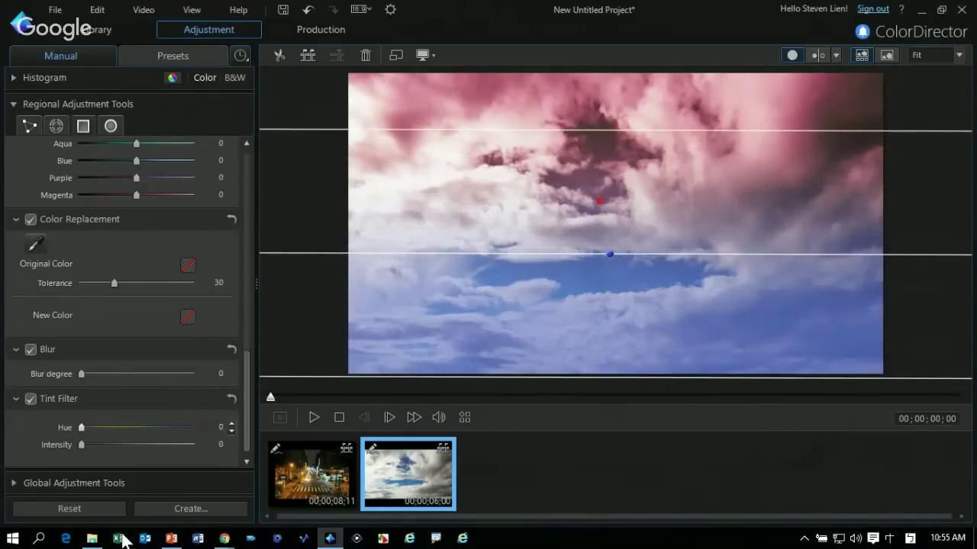
left_click_drag(182, 534, 207, 534)
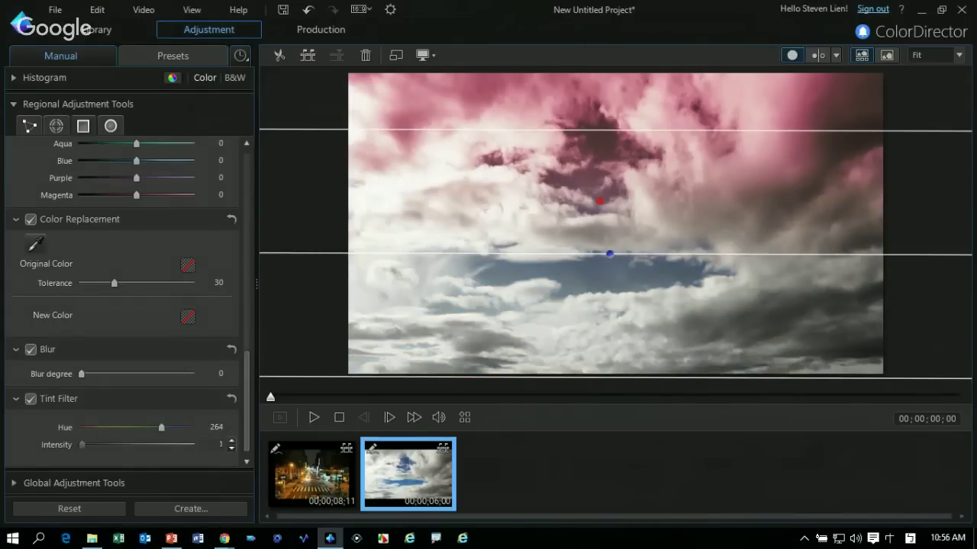
left_click_drag(81, 445, 149, 445)
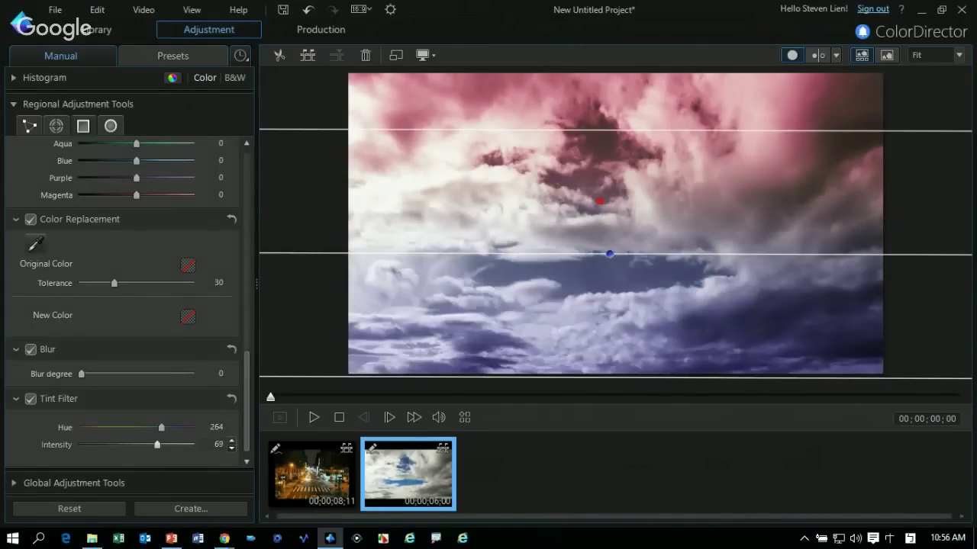
- Try teal, green and orange tint hues on the lower gradient mask, and set its hue to 230
key("shift+Tab")
key("Left")
key("Left")
key("Left")
key("Left")
key("Left")
key("Left")
key("Left")
key("Left")
key("Left")
key("Left")
key("Left")
key("Left")
key("Left")
key("Left")
key("Left")
key("Left")
key("Left")
key("Left")
key("Left")
key("Left")
key("Left")
key("Left")
key("Left")
key("Left")
key("Left")
key("Left")
key("Left")
key("Left")
key("Tab")
key("shift+Tab")
key("Left")
key("Left")
key("Left")
key("Left")
key("Left")
key("Left")
key("Left")
key("Left")
key("Left")
key("Left")
key("Left")
key("Left")
key("Left")
key("Left")
key("Left")
key("Left")
key("Left")
key("Left")
key("Left")
key("Left")
key("Left")
key("Left")
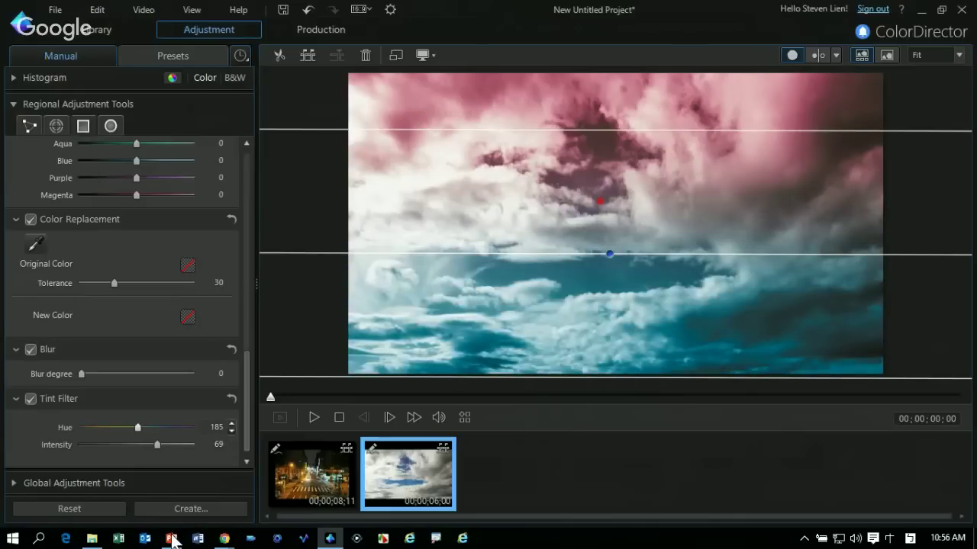
key("Left")
key("Left")
key("Left")
key("Left")
key("Left")
key("Left")
key("Left")
key("Left")
key("Left")
key("Left")
key("Left")
key("Left")
key("Left")
key("Left")
key("Left")
key("Left")
key("Left")
key("Left")
key("Left")
key("Left")
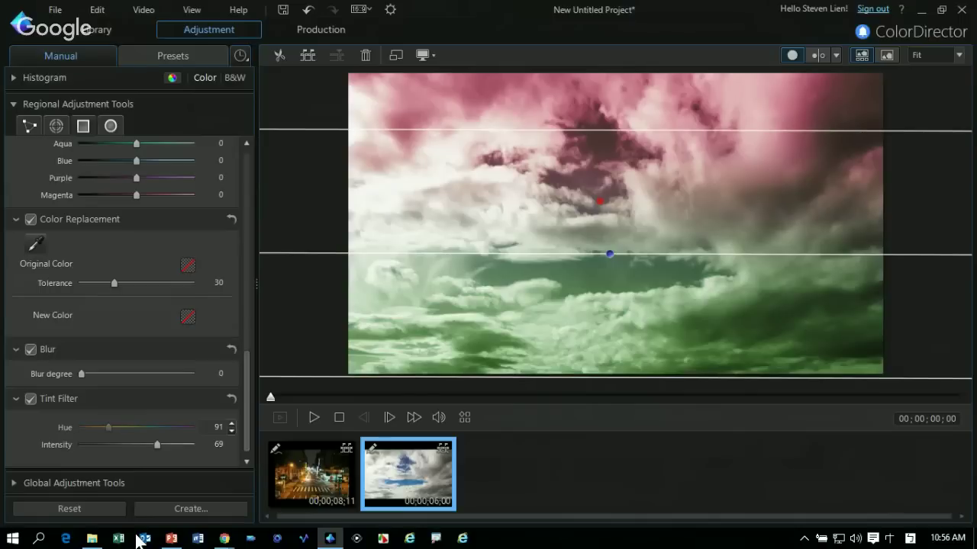
key("Left")
key("Left")
key("Left")
key("Left")
key("Left")
key("Left")
key("Left")
key("Left")
key("Left")
key("Left")
key("Left")
key("Left")
key("Left")
key("Left")
key("Left")
key("Left")
key("Left")
key("Left")
key("Left")
key("Left")
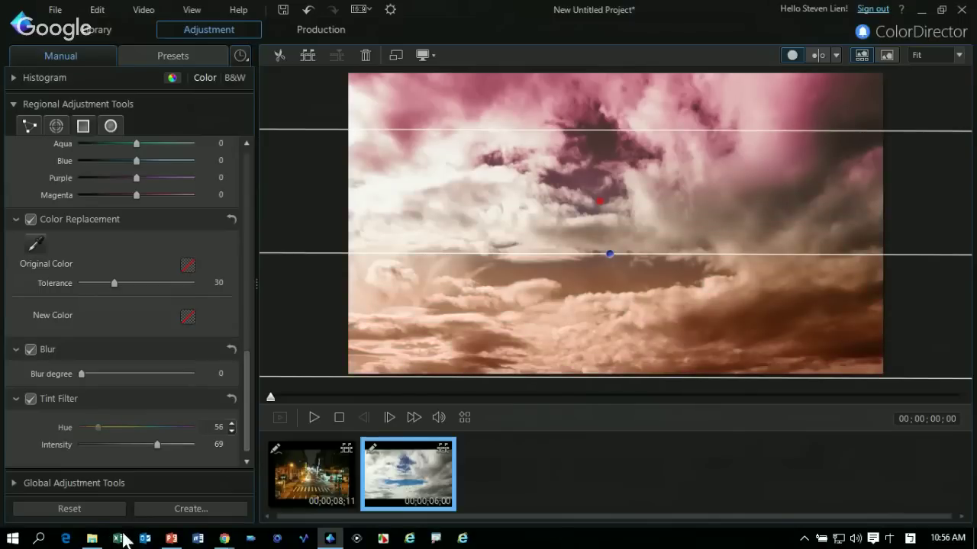
key("Right")
key("Right")
key("Right")
key("Right")
key("Right")
key("Right")
key("Right")
key("Right")
key("Right")
key("Right")
key("Right")
key("Right")
key("Right")
key("Right")
key("Right")
key("Right")
key("Right")
key("Right")
key("Right")
key("Right")
key("Right")
key("Right")
key("Right")
key("Right")
key("Right")
key("Right")
key("Right")
key("Right")
key("Right")
key("Right")
key("Right")
key("Right")
key("Right")
key("Right")
key("Right")
key("Right")
key("Right")
key("Right")
key("Right")
key("Right")
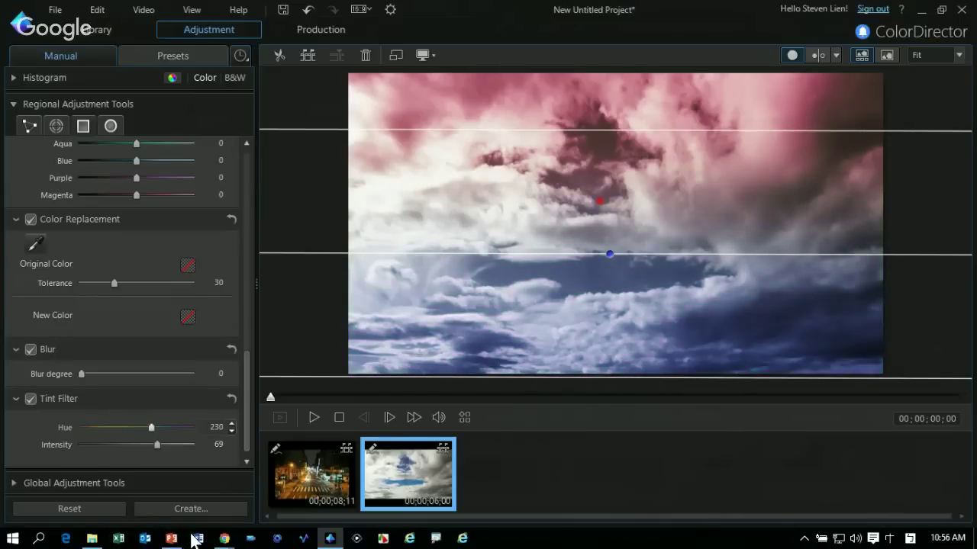
- Set the lower gradient mask's tint hue to 251, and play the clouds clip side by side with the original
key("Right")
key("Right")
key("Right")
key("Right")
key("Right")
key("Right")
key("Right")
key("Right")
key("Right")
key("Right")
key("Right")
key("Right")
key("Right")
key("Right")
key("Right")
key("Right")
key("Right")
key("Right")
key("Right")
key("Right")
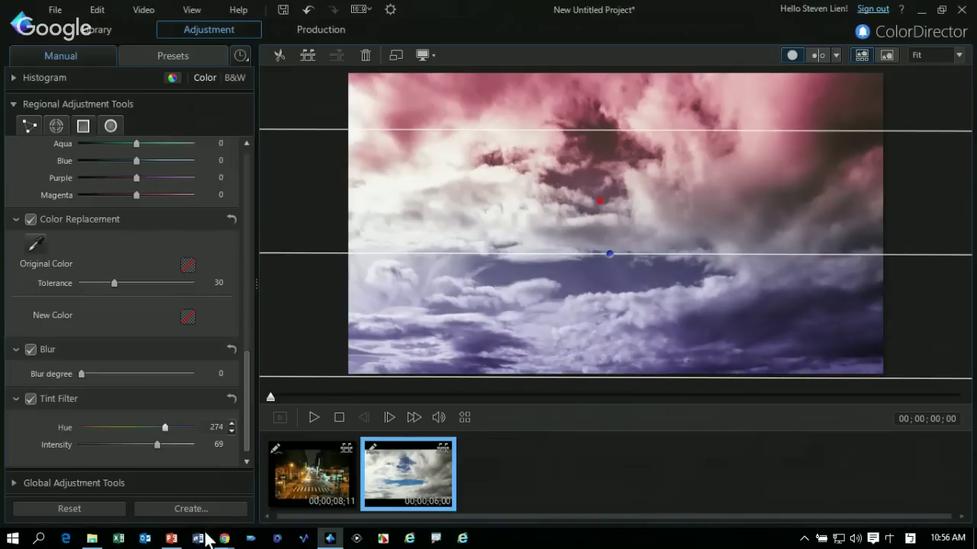
key("Left")
key("Left")
key("Left")
key("Left")
key("Left")
key("Left")
key("Left")
key("Left")
key("Left")
key("Left")
key("Left")
key("Left")
key("Left")
key("Left")
key("Left")
key("Left")
key("Left")
key("Left")
key("Left")
key("Left")
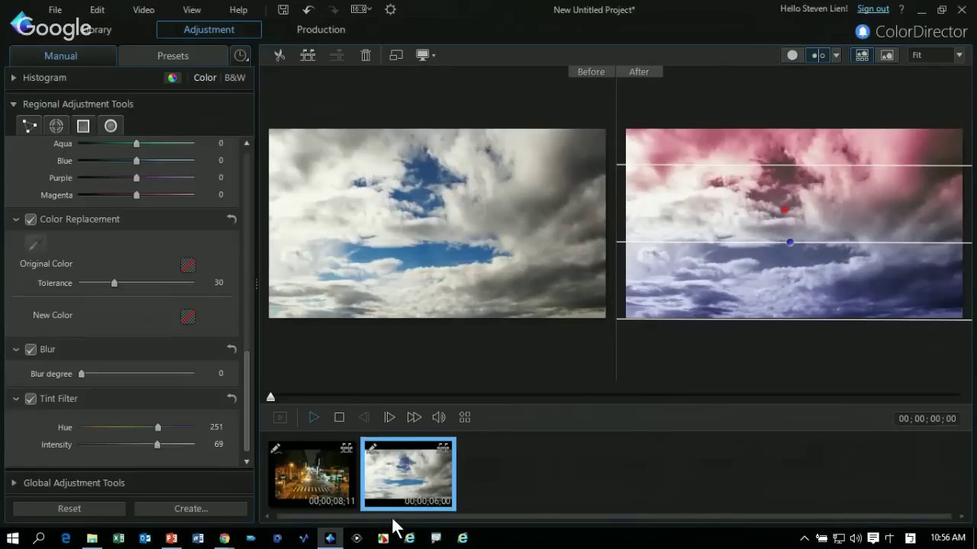
key("space")
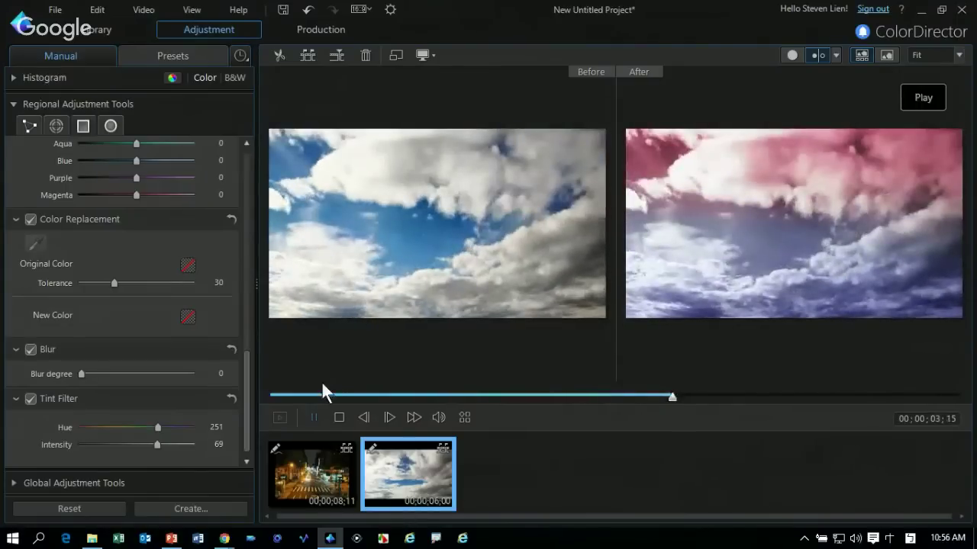
key("space")
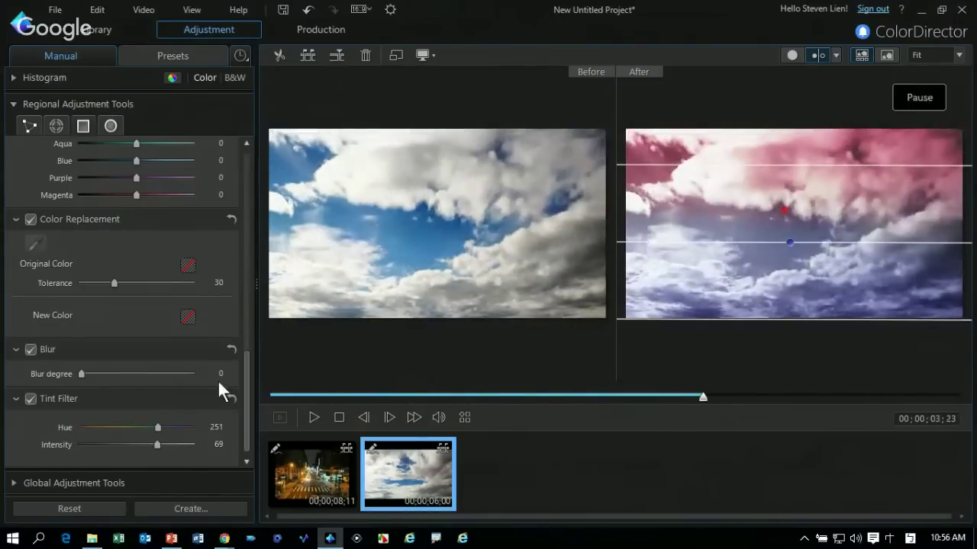
- Apply a global HDR effect to the clouds clip with glow strength 51 and edge strength 38, and play the result in single view
scroll(150, 391, "up", 5)
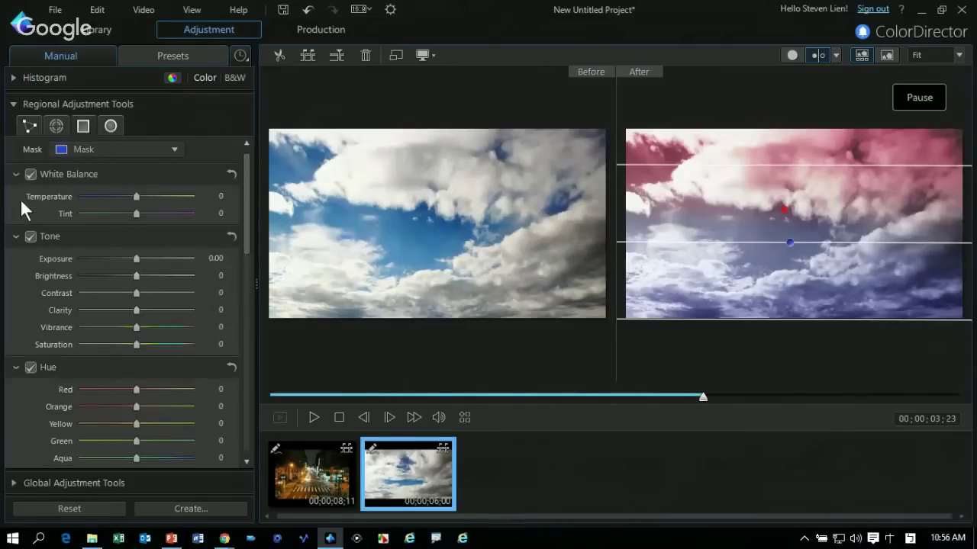
left_click(20, 104)
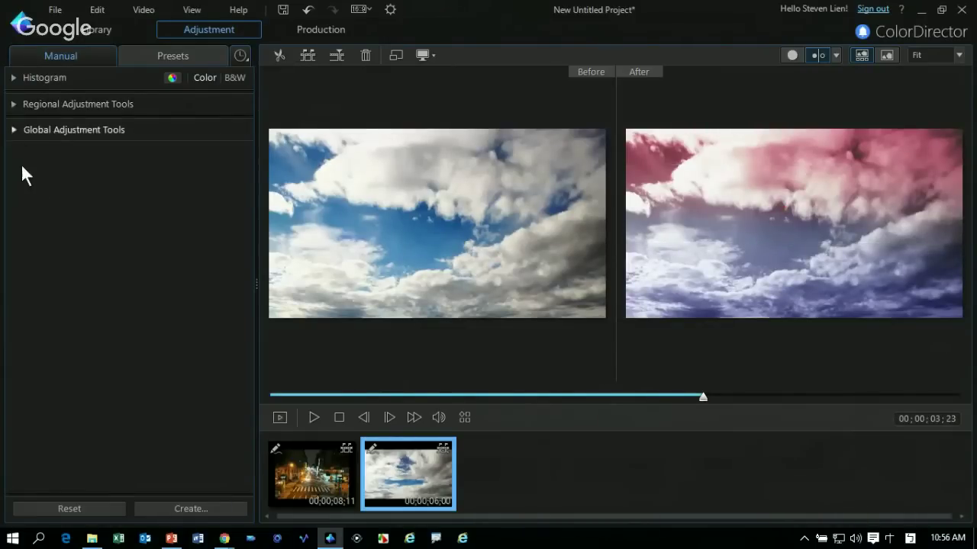
left_click(23, 129)
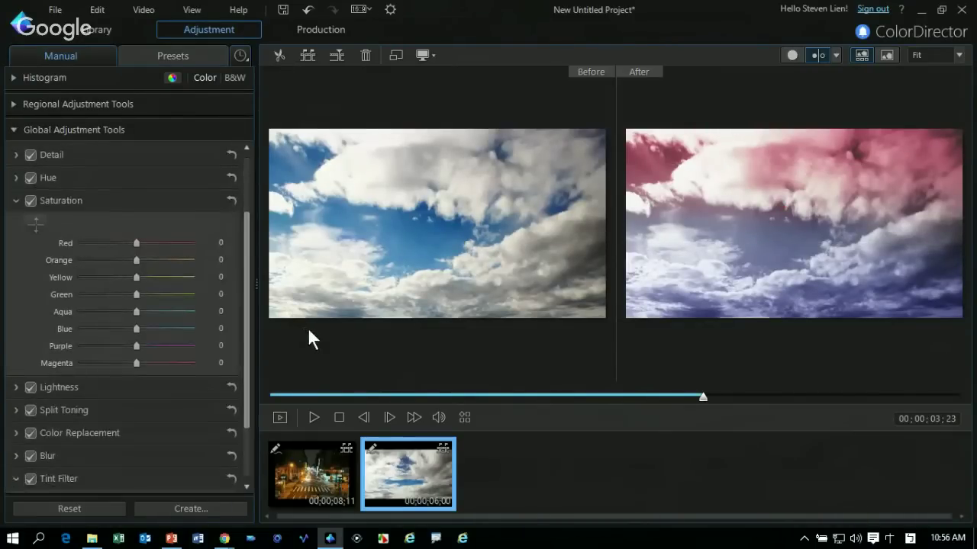
left_click(792, 55)
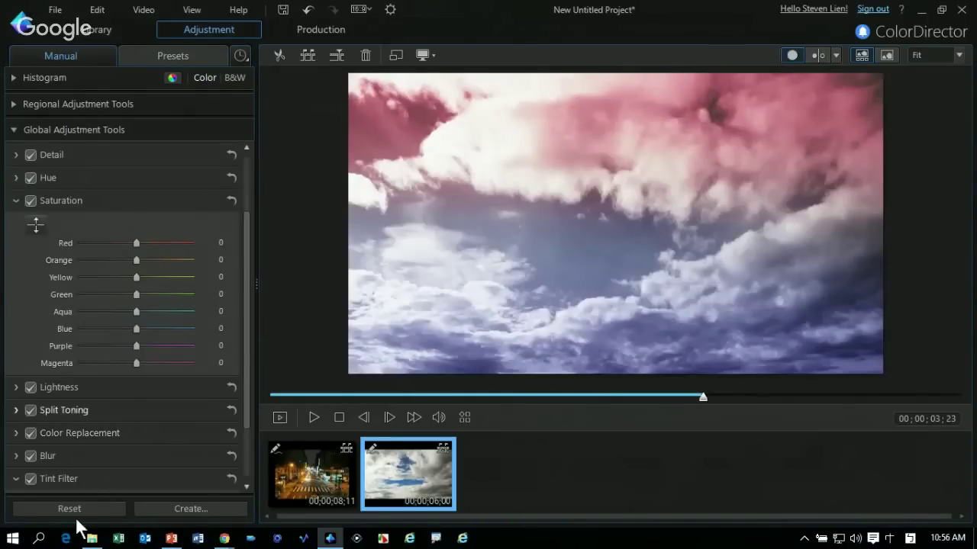
scroll(85, 470, "up", 2)
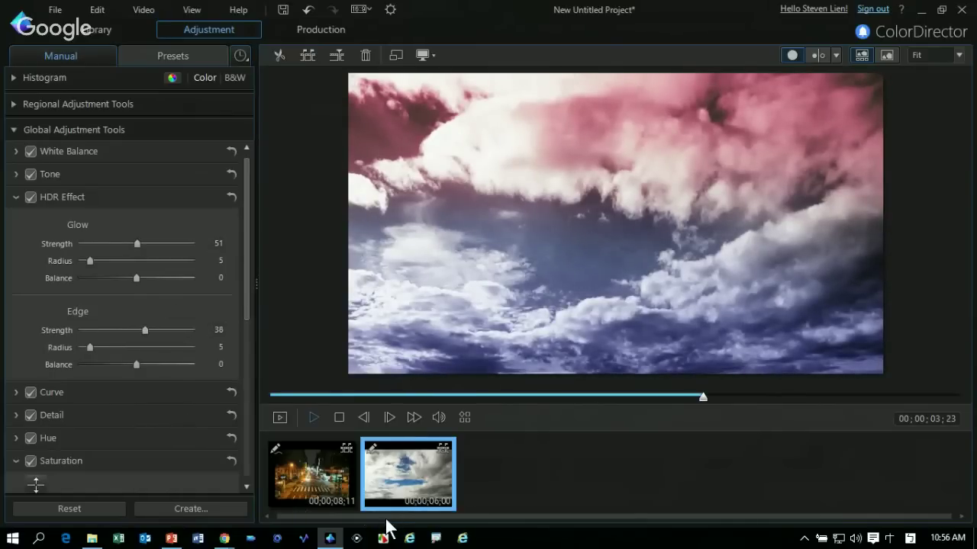
key("space")
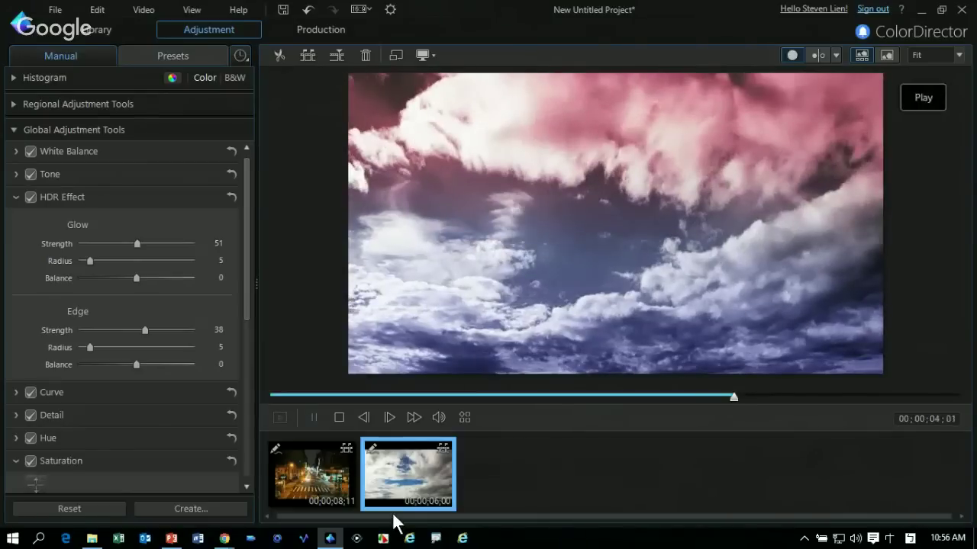
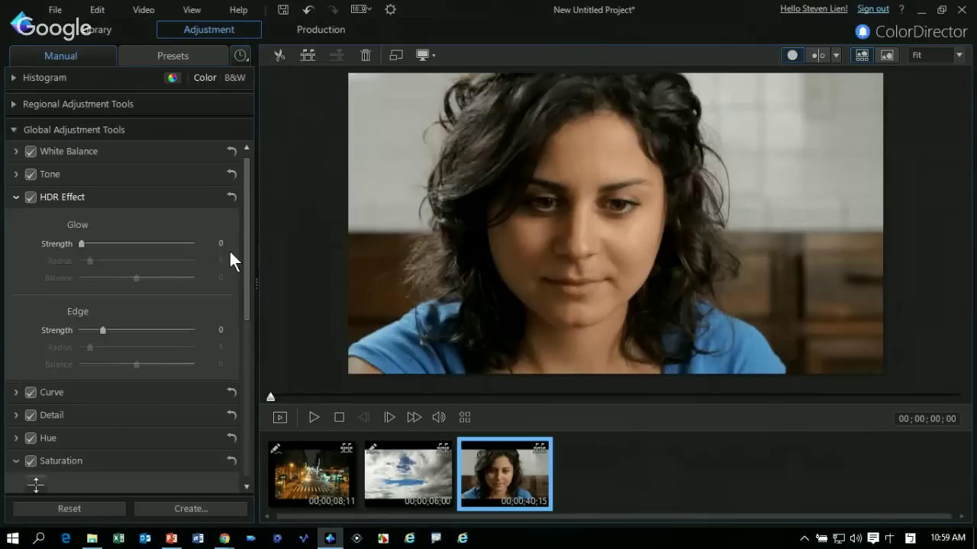
- Apply a global tint filter with hue 54 and intensity 60 to the woman's portrait clip, and compare it with the original
scroll(232, 260, "down", 5)
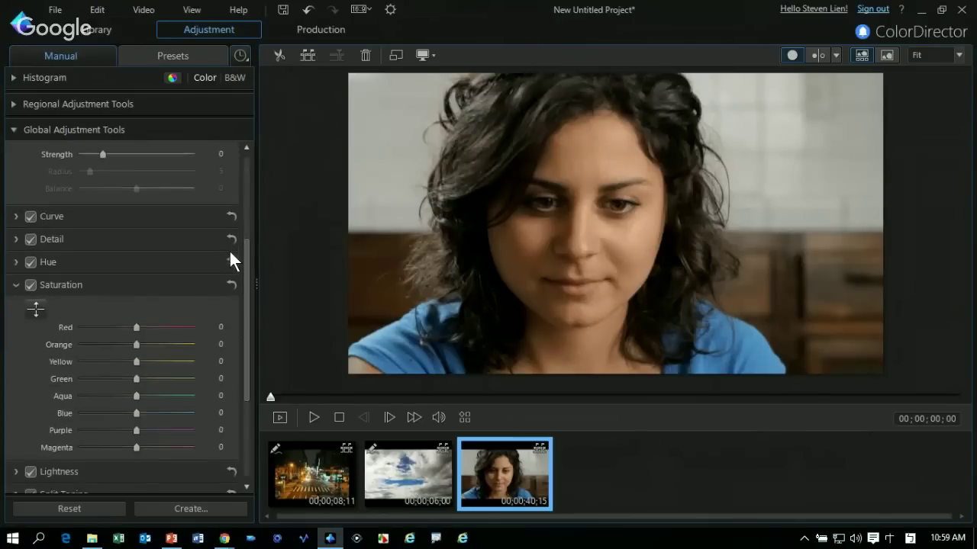
scroll(231, 252, "down", 5)
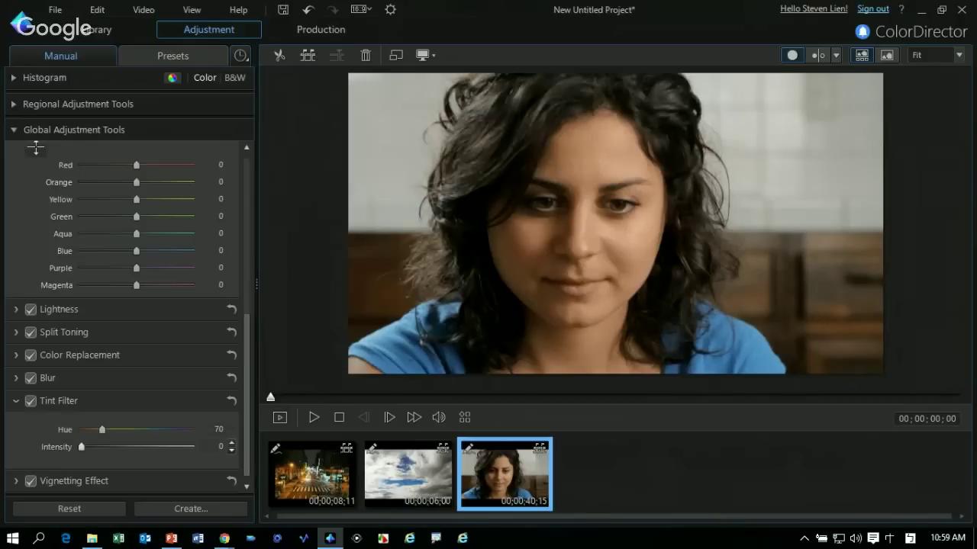
scroll(221, 446, "up", 12)
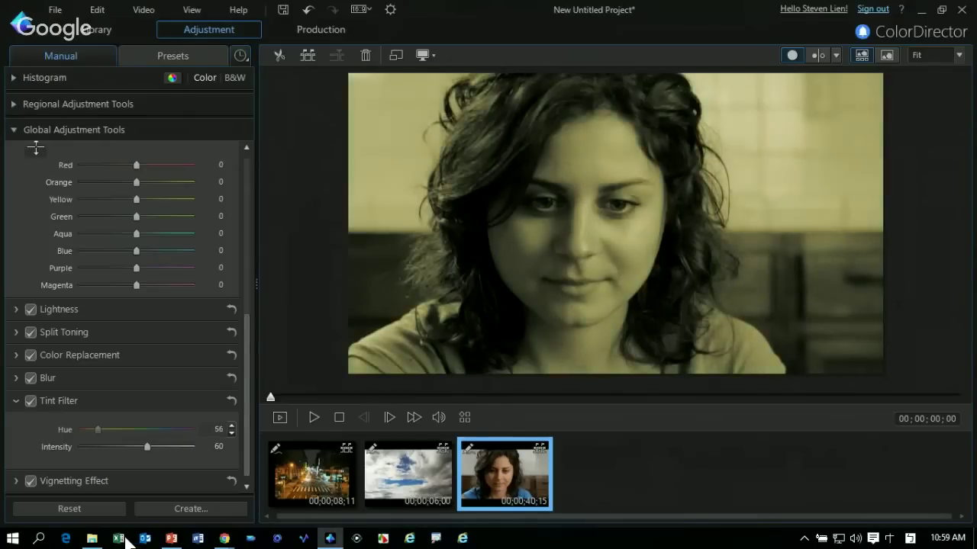
key("Up")
key("Up")
key("Up")
key("Up")
key("Up")
key("Up")
key("Up")
key("Up")
key("Up")
key("Up")
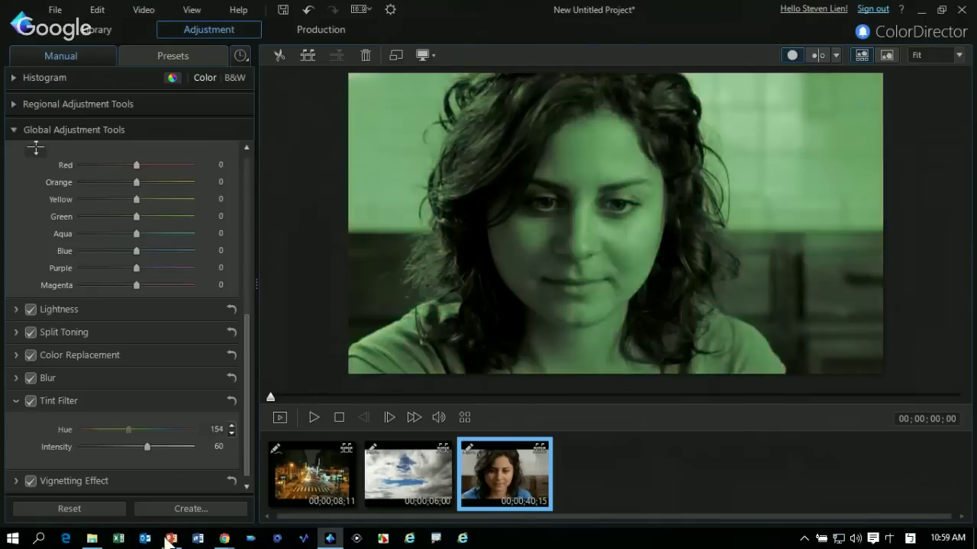
key("Down")
key("Down")
key("Down")
key("Down")
key("Down")
key("Down")
key("Down")
key("Down")
key("Down")
key("Down")
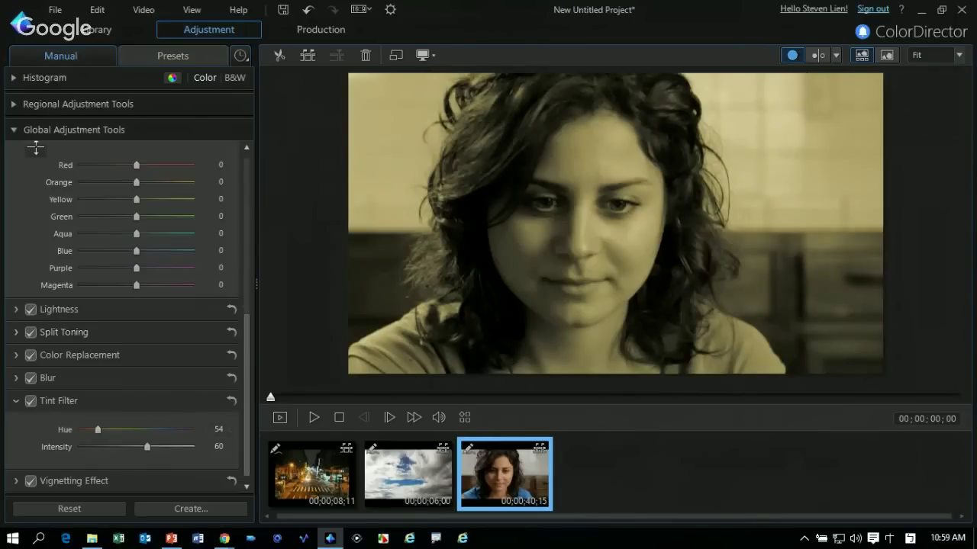
left_click(815, 55)
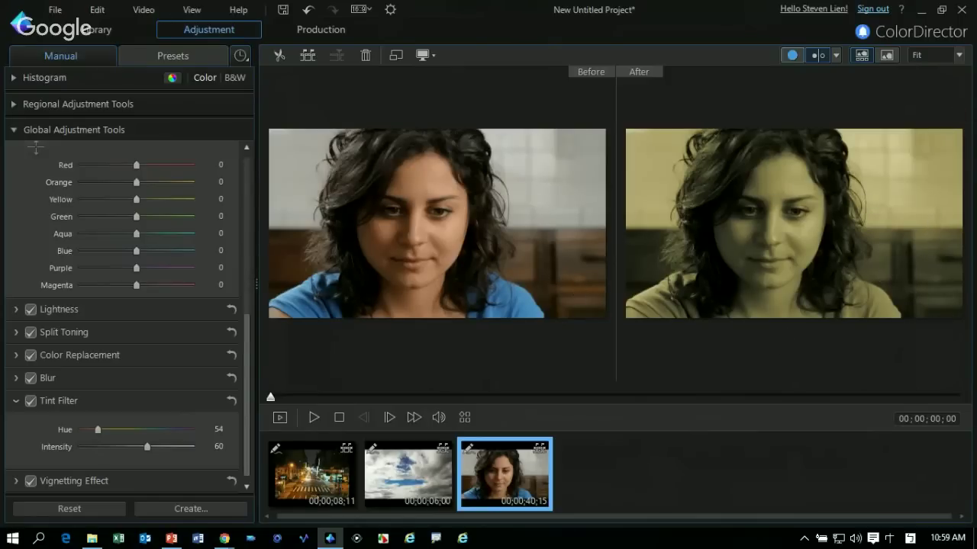
left_click(792, 55)
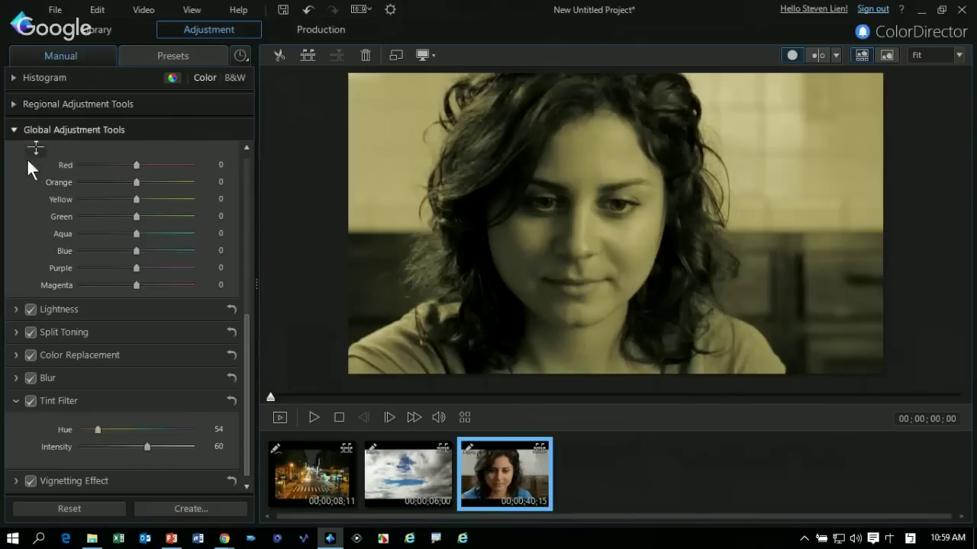
- Draw a circular gradient mask centred on the woman's face, with the masked area outside the face
left_click(11, 114)
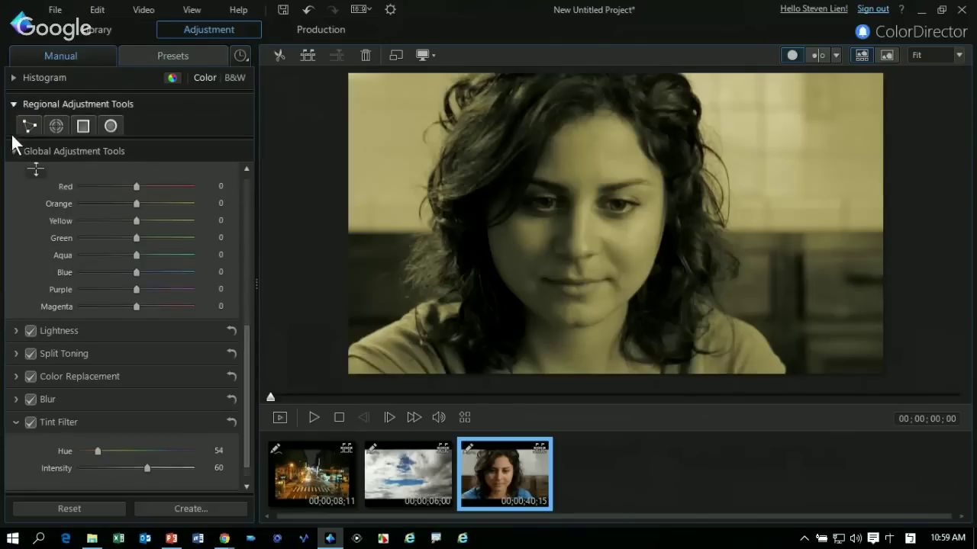
left_click(145, 155)
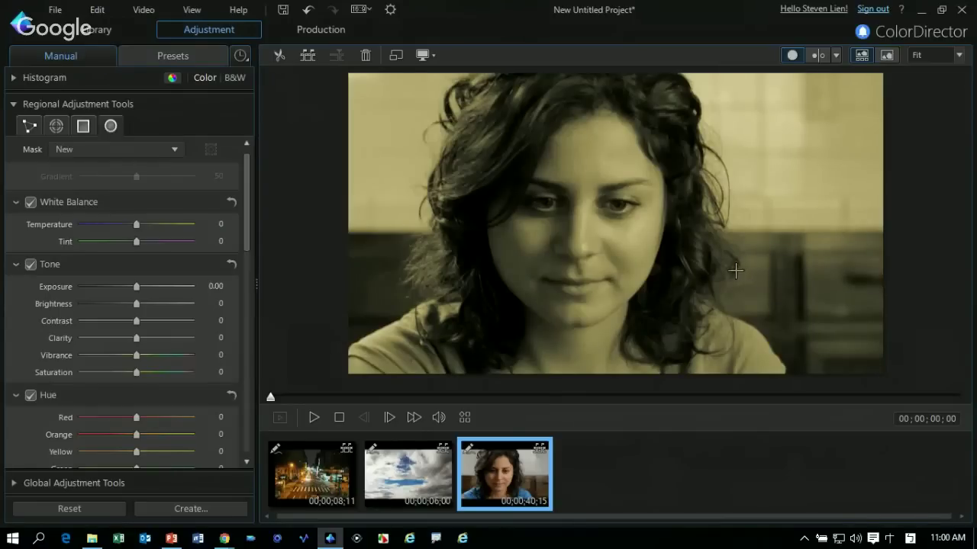
left_click_drag(581, 216, 943, 473)
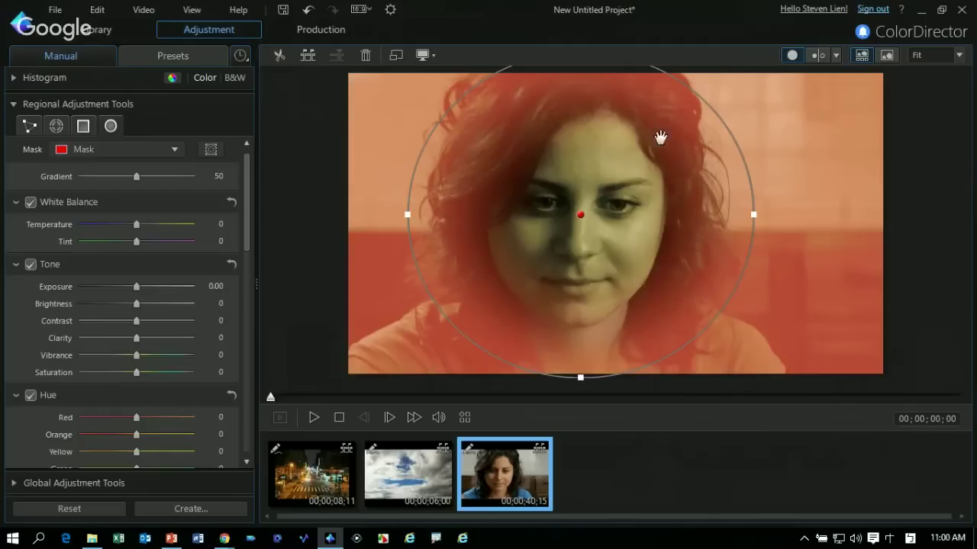
- Set the circular mask's blur degree to 66 to throw the edges of the portrait out of focus
scroll(110, 485, "down", 3)
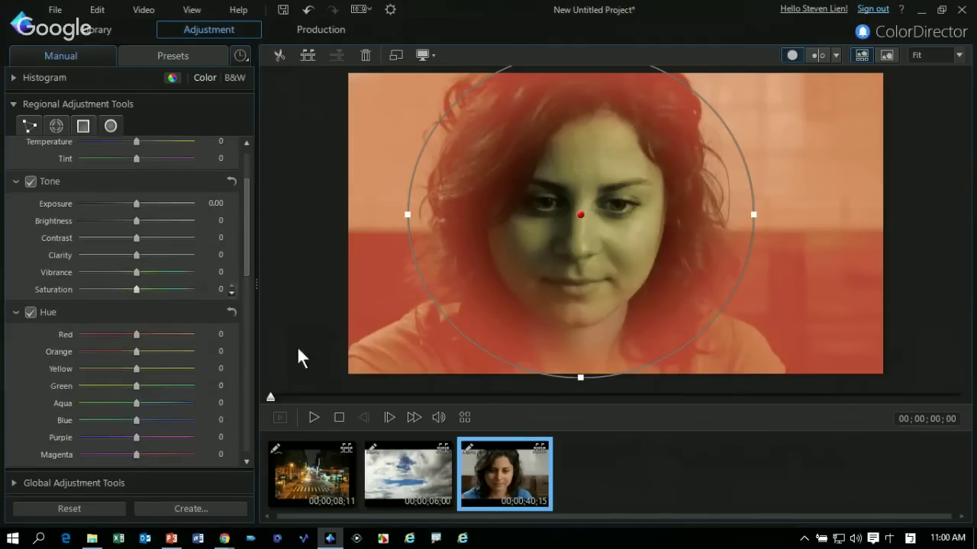
scroll(310, 325, "down", 15)
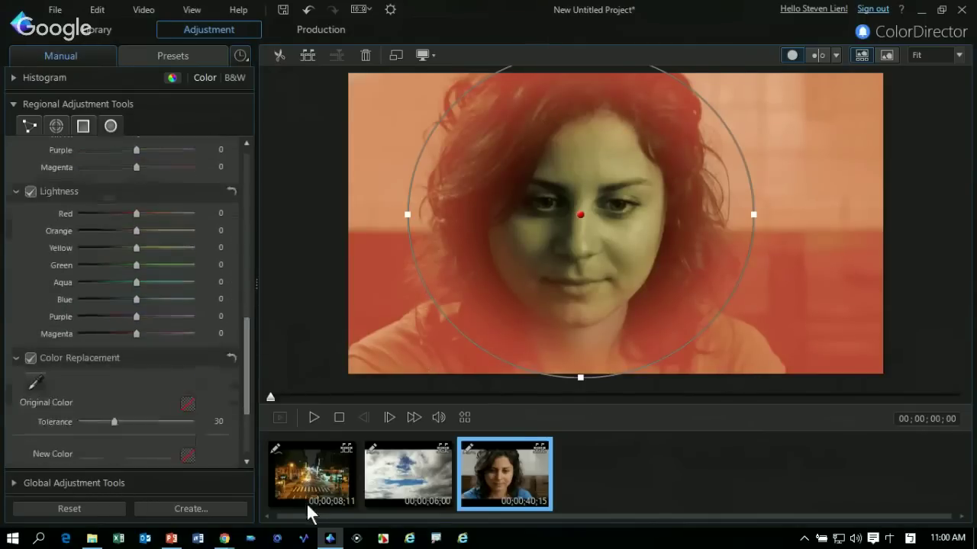
scroll(106, 475, "down", 3)
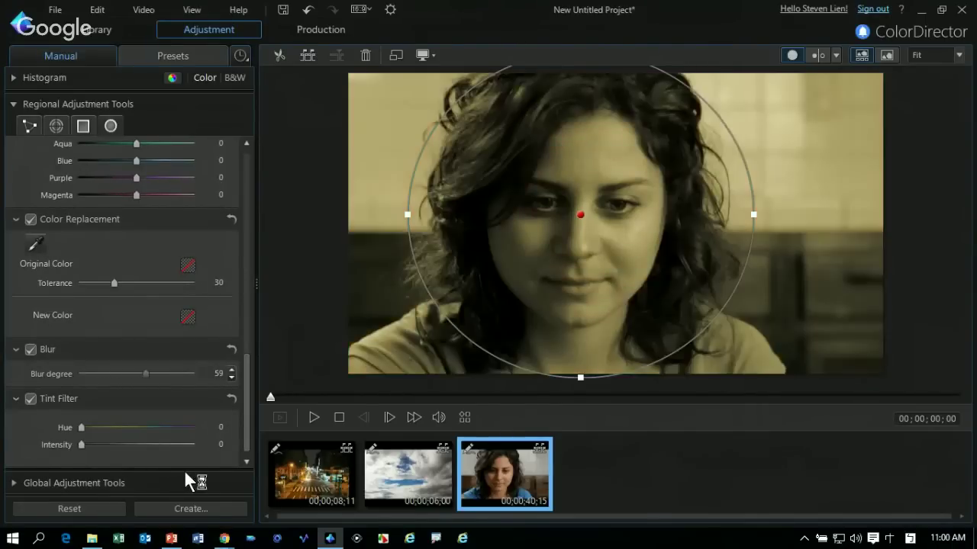
scroll(184, 470, "up", 2)
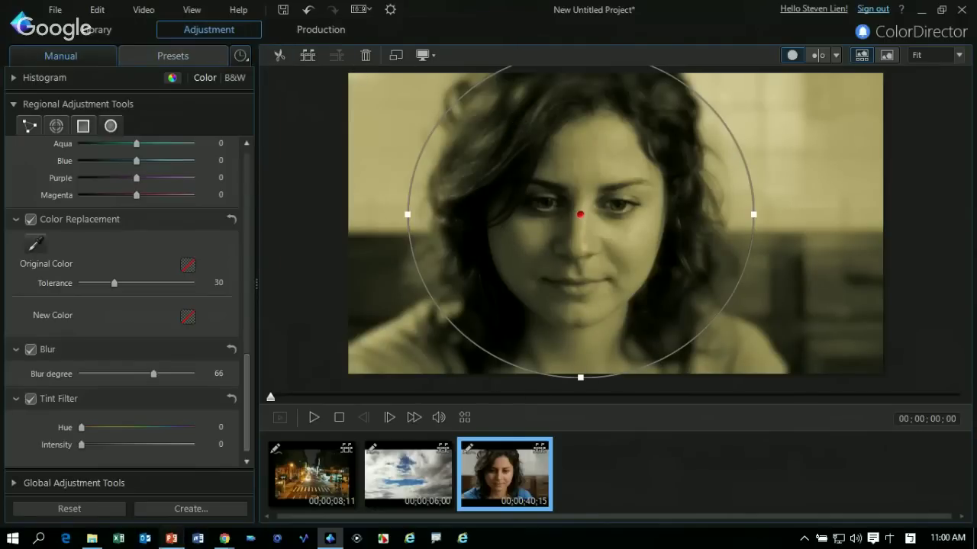
- Switch to PowerPoint and present the Demo 5 color grading slide and the full Demo 6 Motion Tracking + Color Replacement slide
left_click(171, 538)
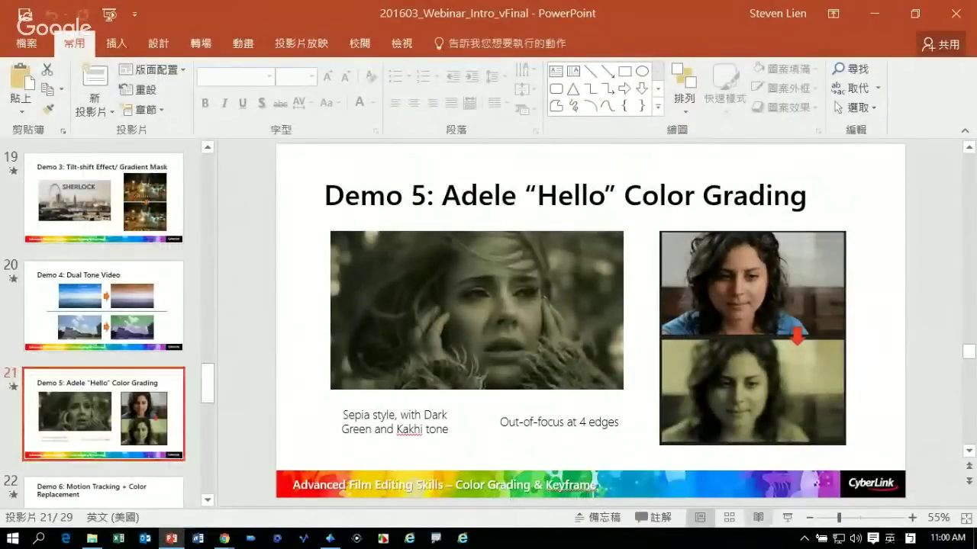
left_click(788, 517)
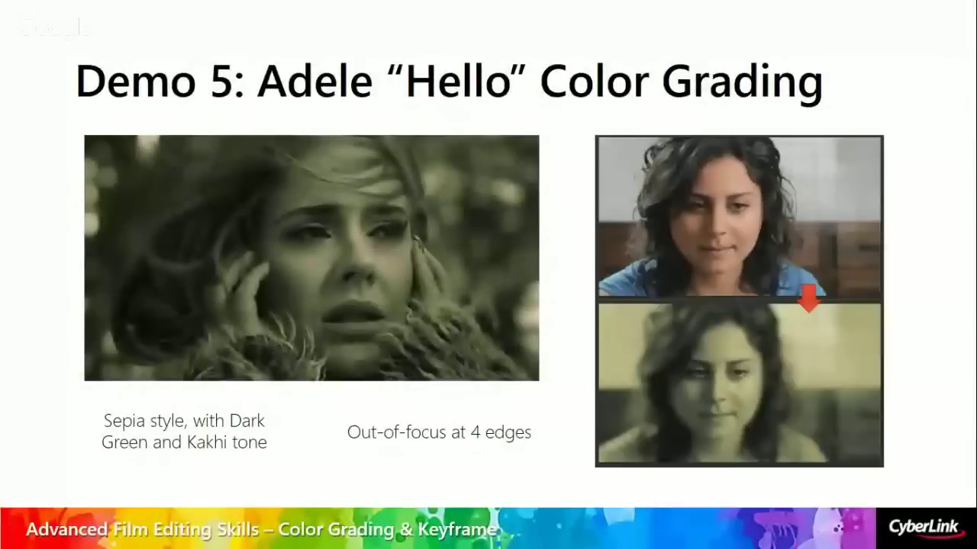
key("Right")
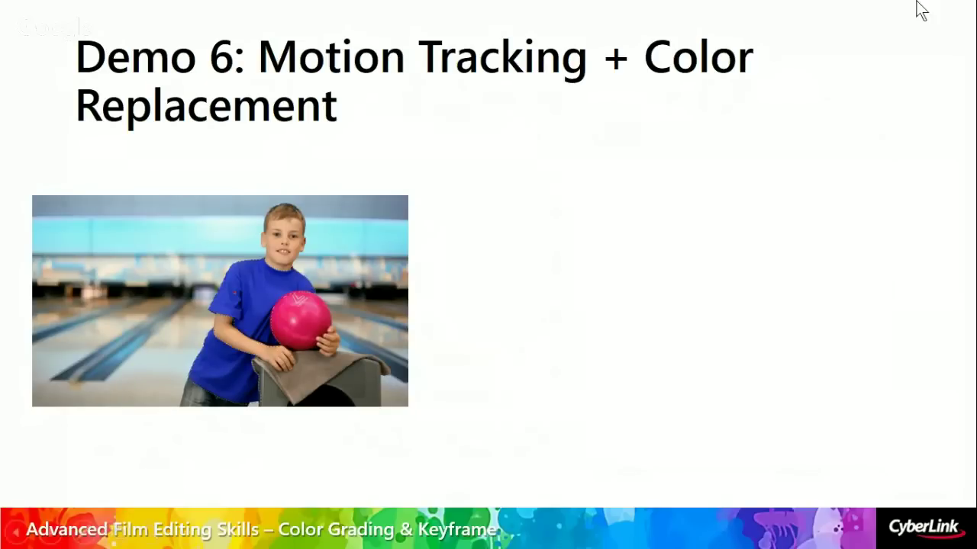
left_click(695, 257)
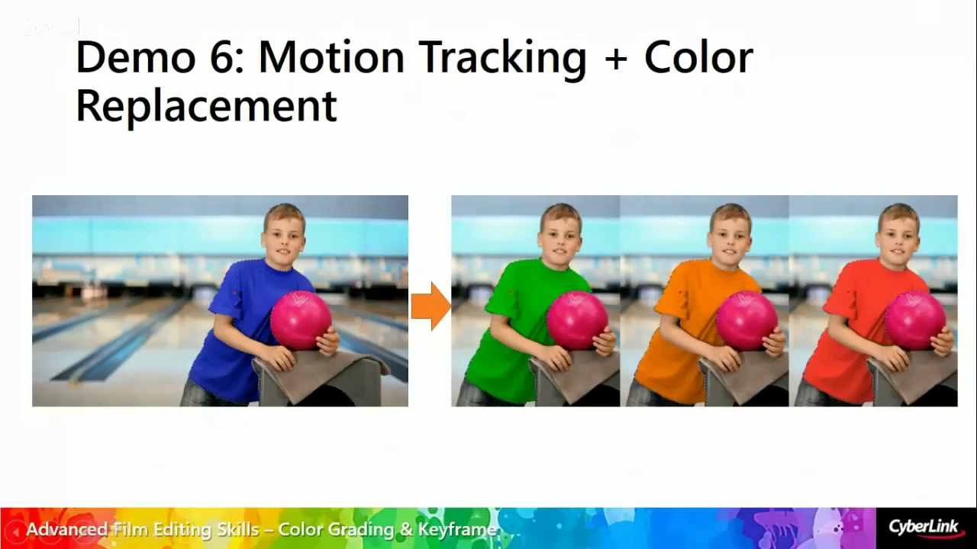
key("Escape")
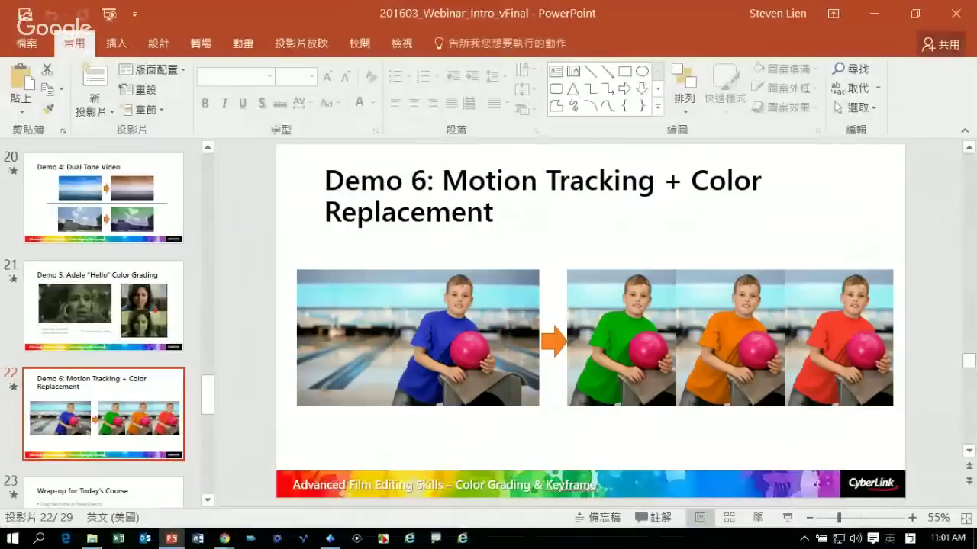
- Switch back to ColorDirector and add Boy_original.MP4 from the library after the portrait clip
left_click(329, 539)
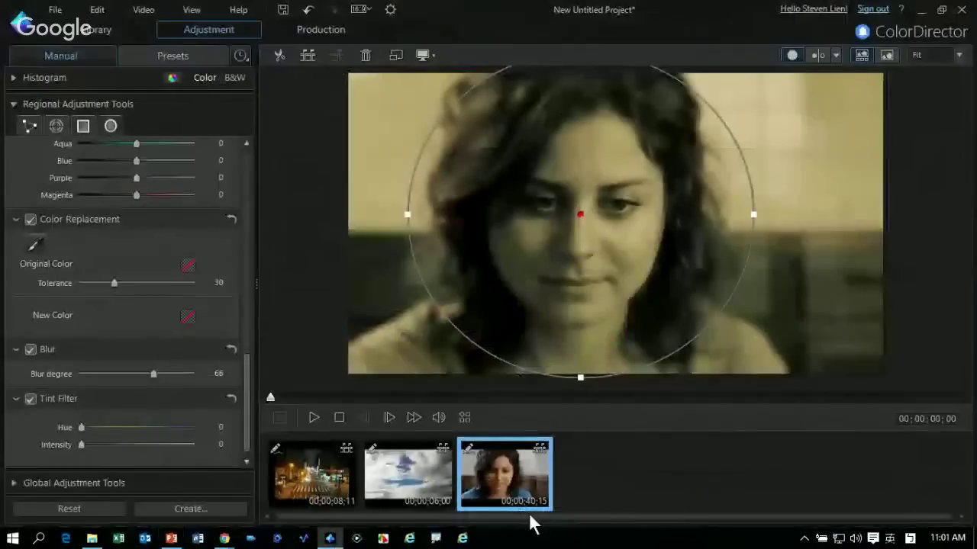
left_click(99, 29)
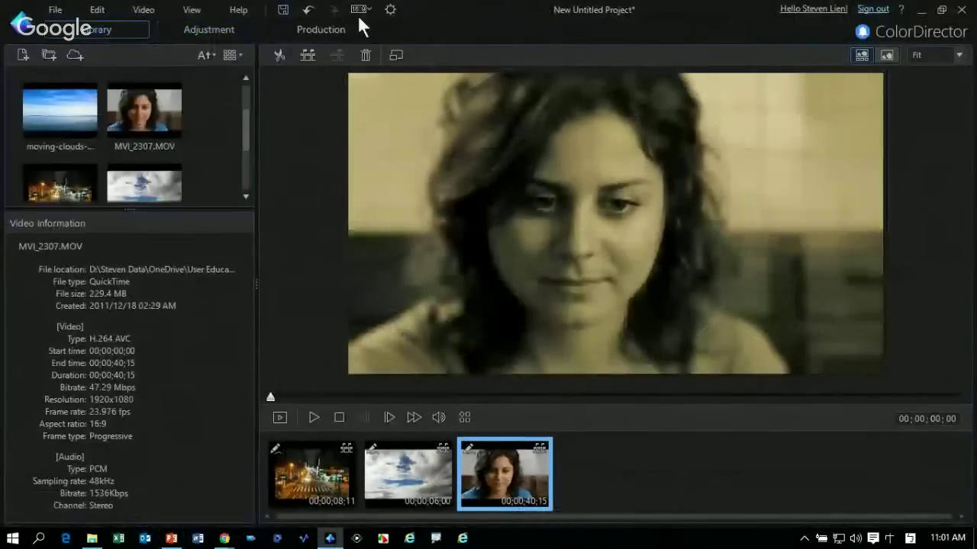
scroll(199, 180, "down", 3)
scroll(199, 180, "up", 3)
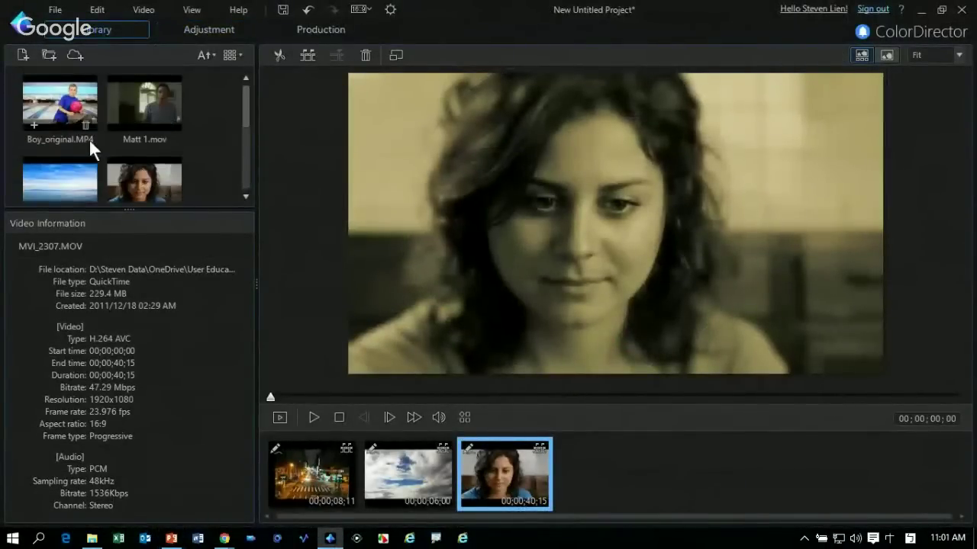
left_click(54, 103)
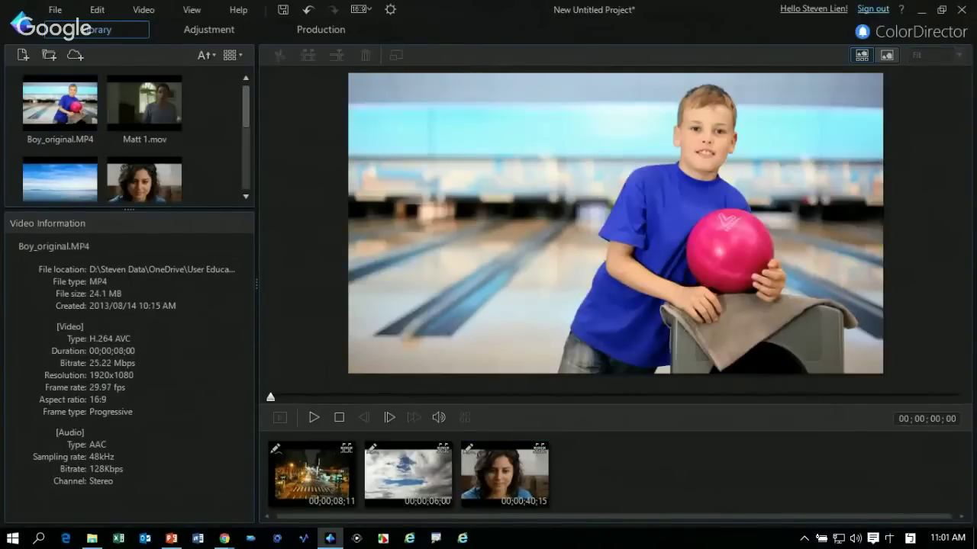
left_click_drag(53, 103, 602, 473)
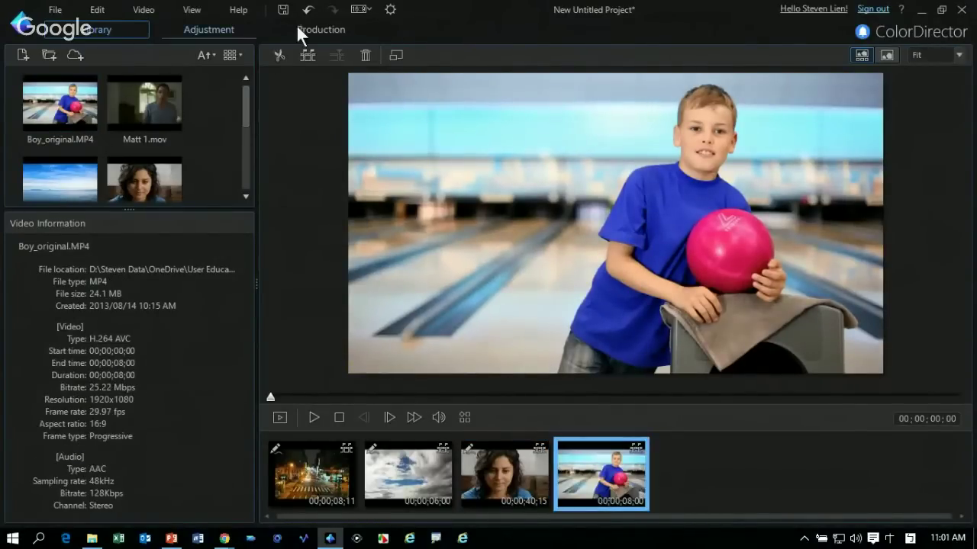
- Open the bowling clip for adjustment with a regional mask over the boy's shirt, and play it to track the mask
left_click(258, 30)
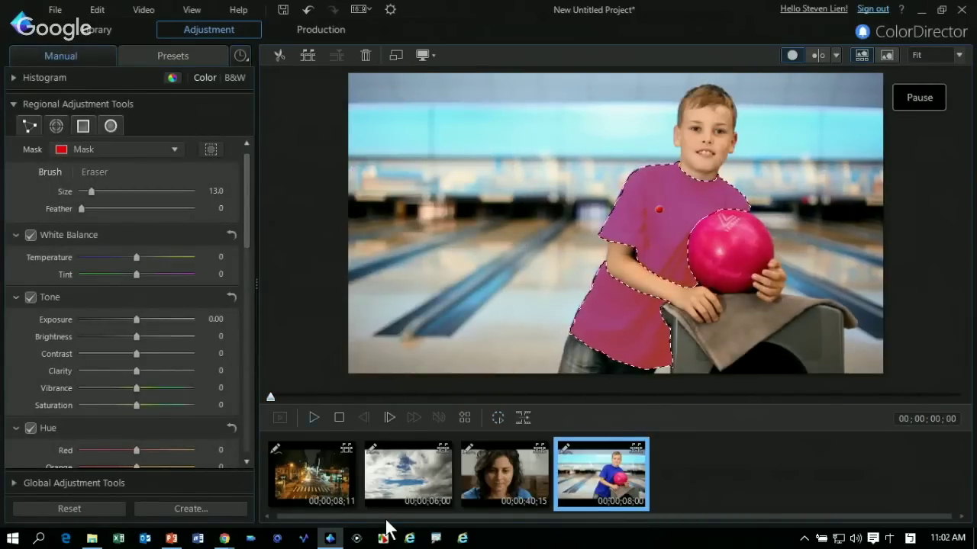
key("space")
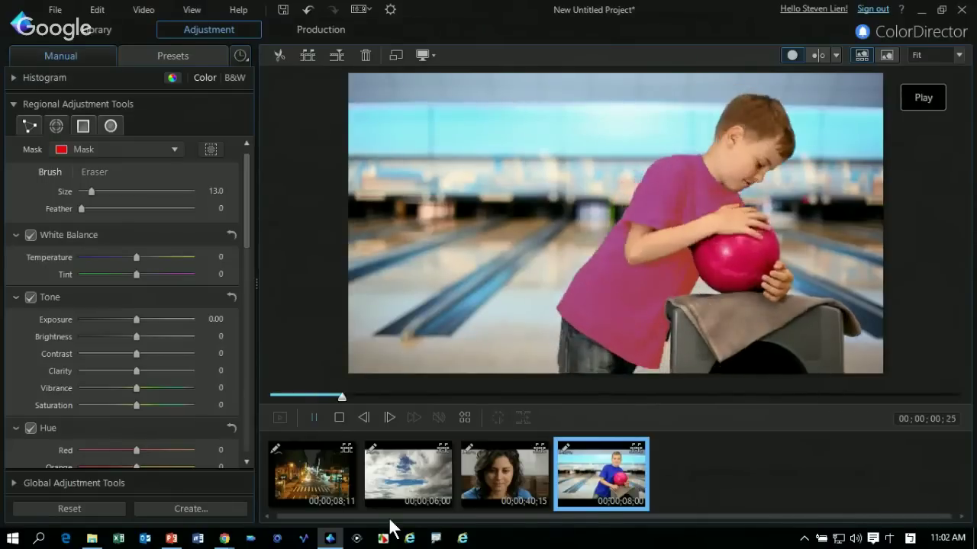
key("space")
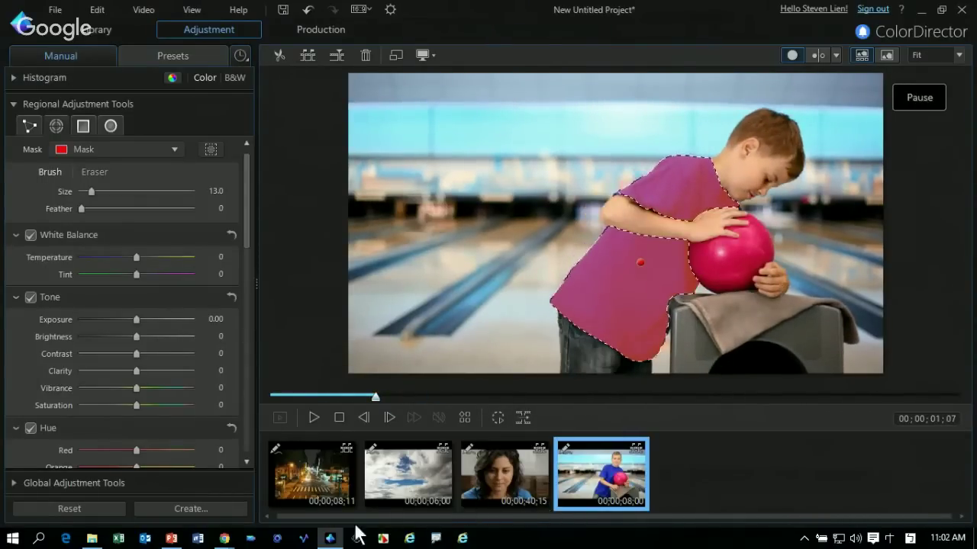
- Replace the masked shirt's sampled blue color with bright green and play the clip to preview the tracked recoloring
scroll(294, 366, "down", 10)
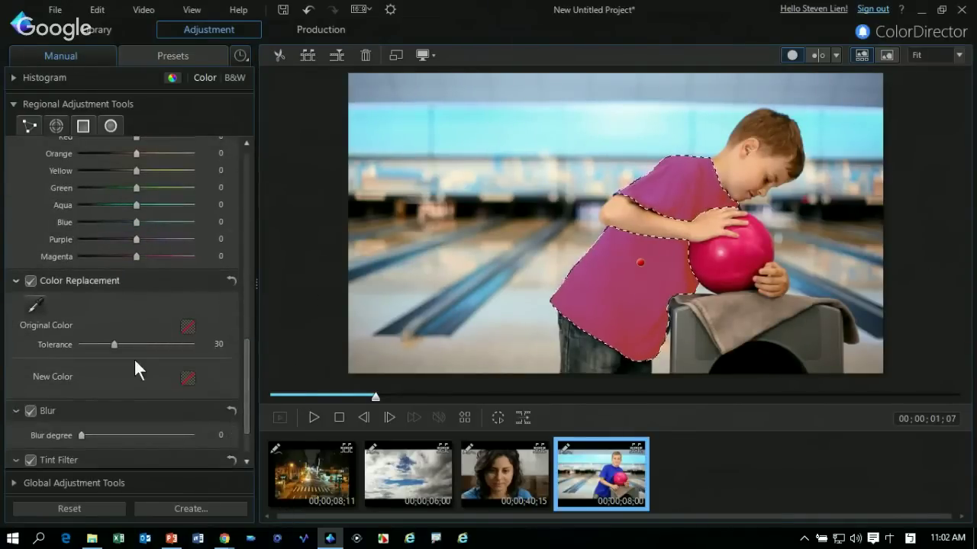
left_click(35, 305)
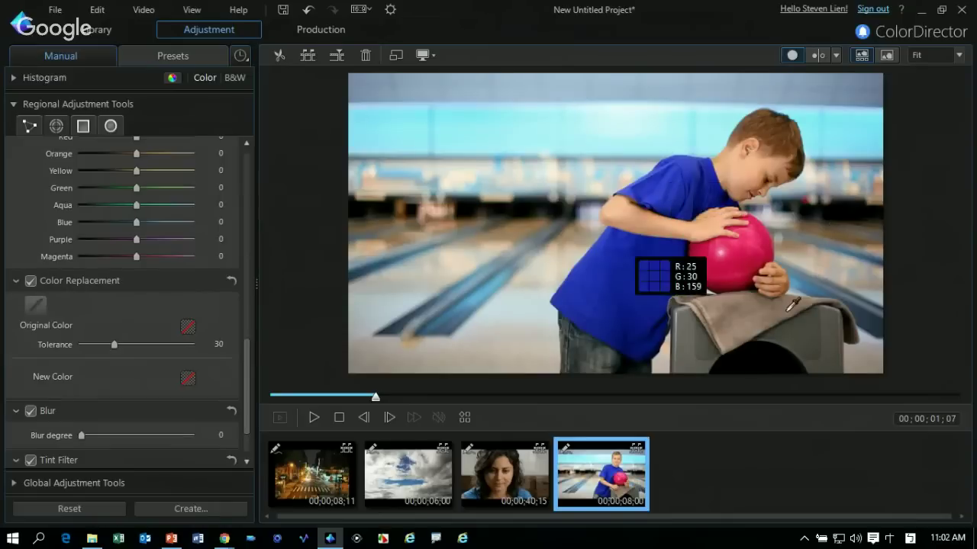
left_click(682, 319)
left_click(187, 378)
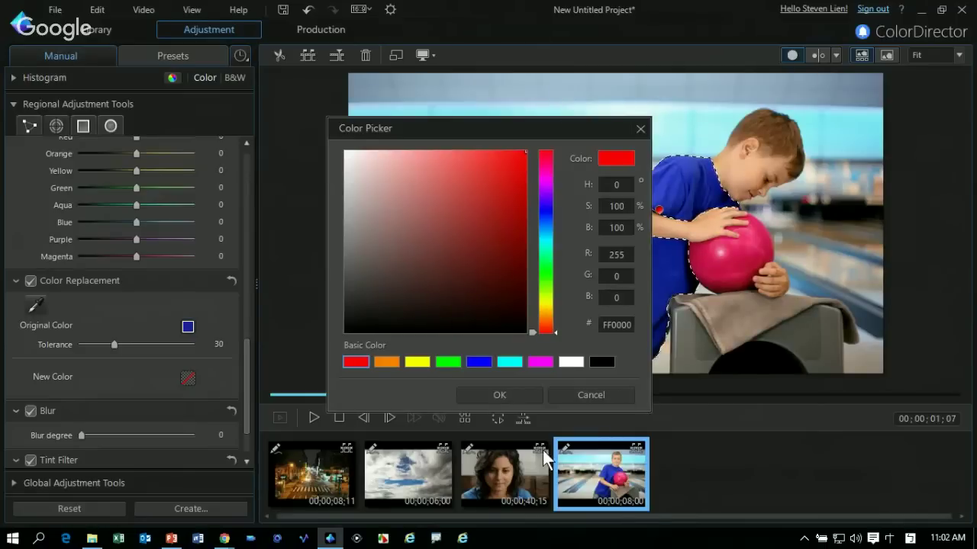
left_click(448, 361)
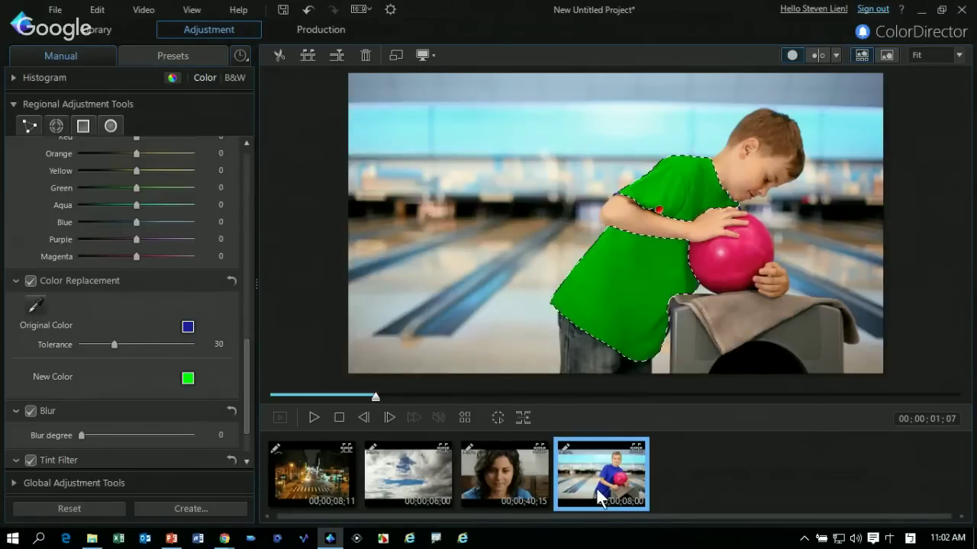
key("space")
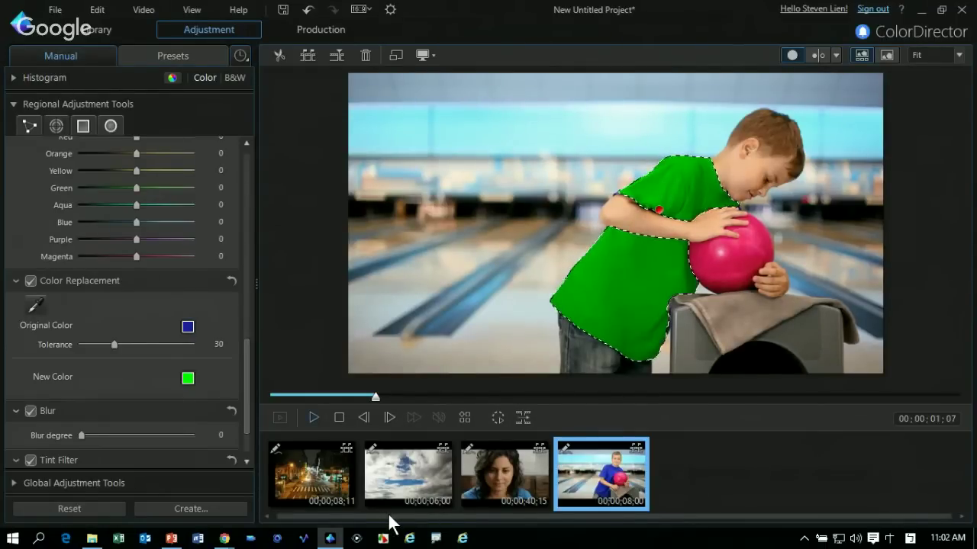
key("space")
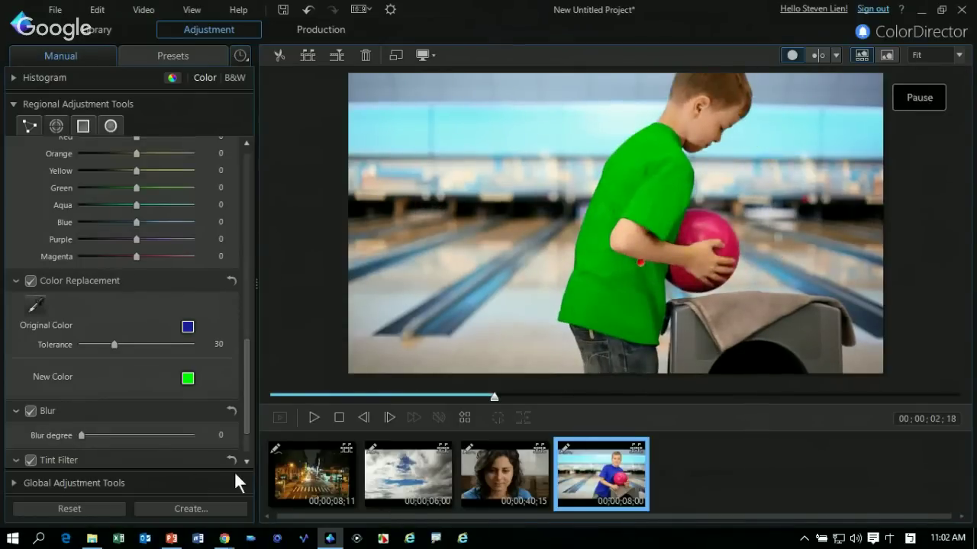
- Change the shirt's replacement color to orange and play the clip to check the tracked mask as the boy moves
left_click(188, 377)
left_click(545, 339)
left_click(497, 395)
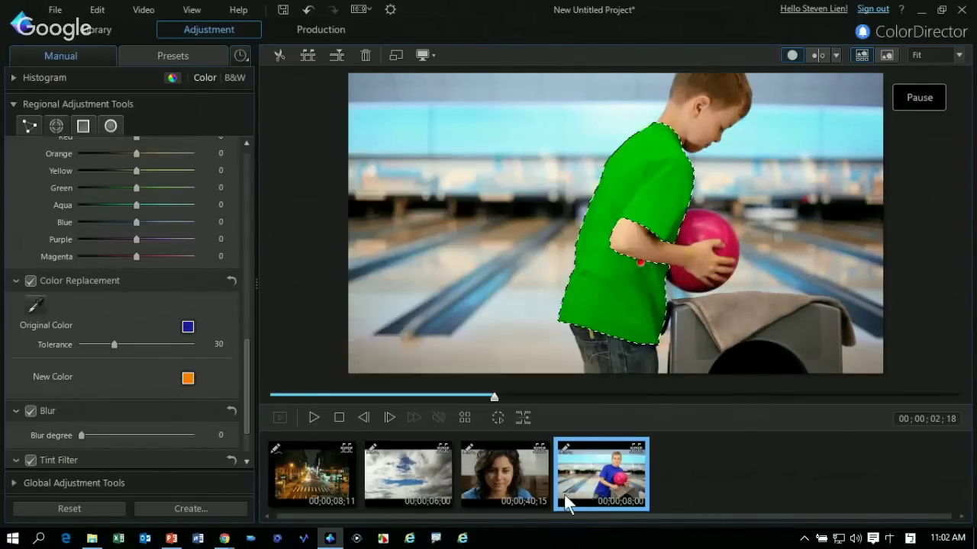
key("space")
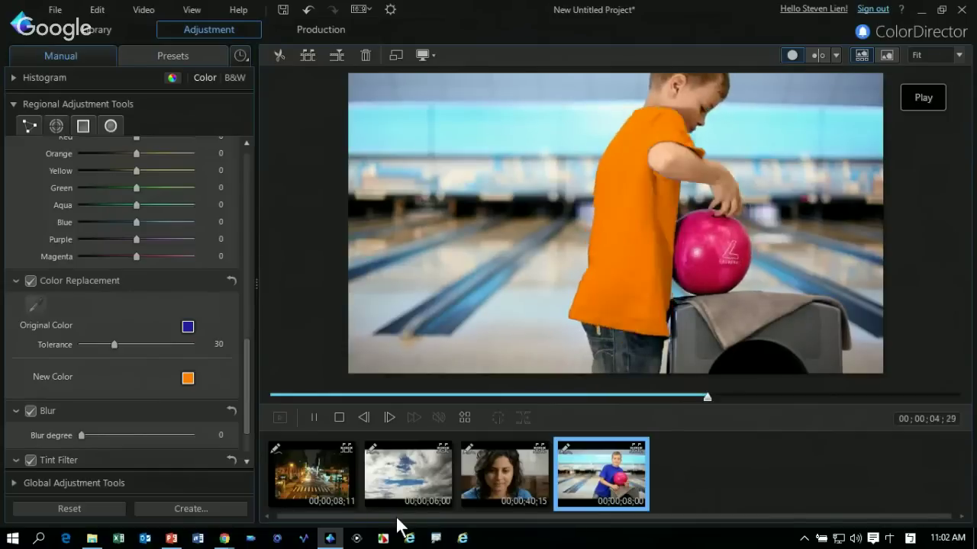
key("space")
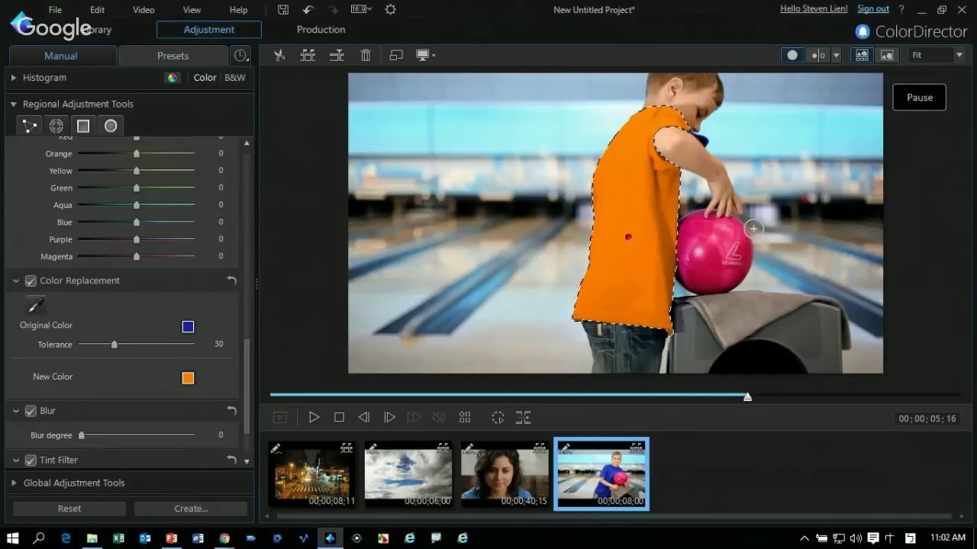
key("space")
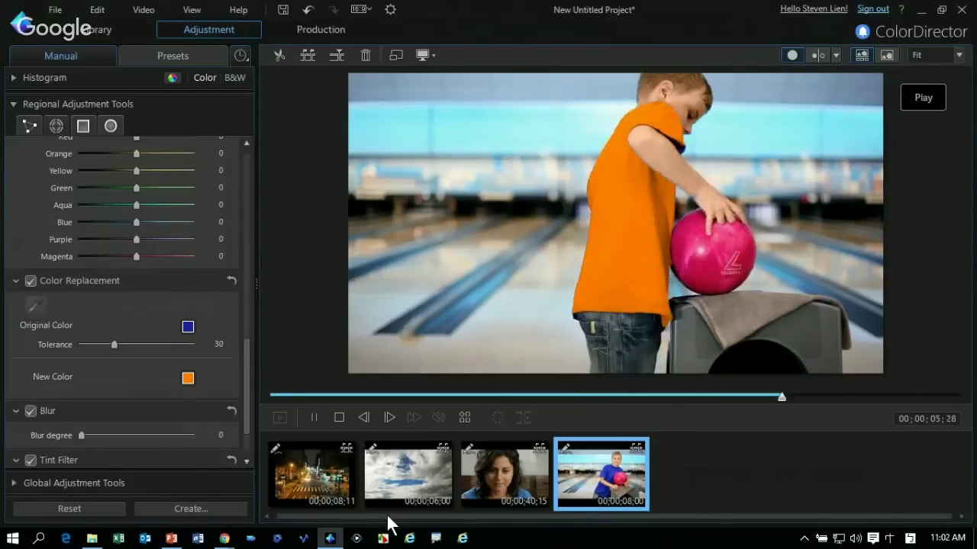
key("space")
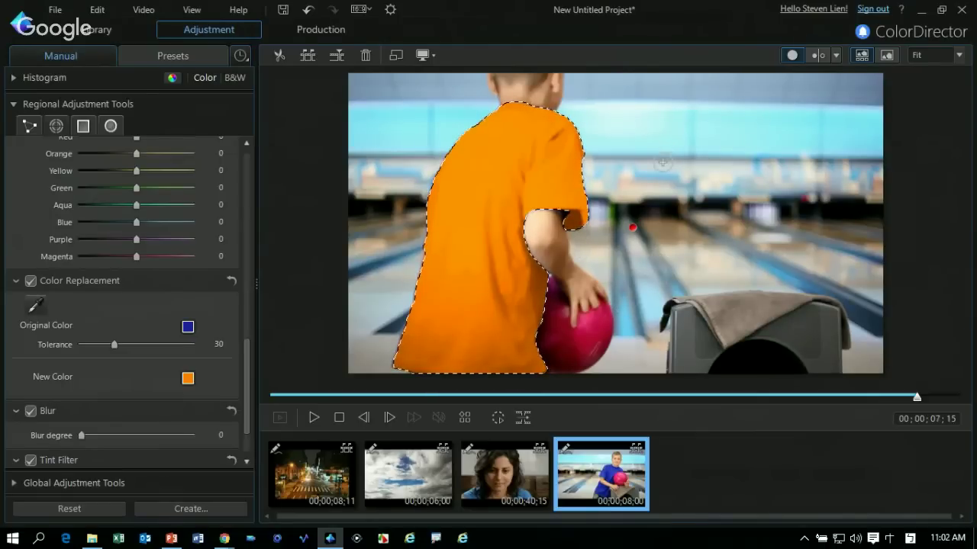
key("space")
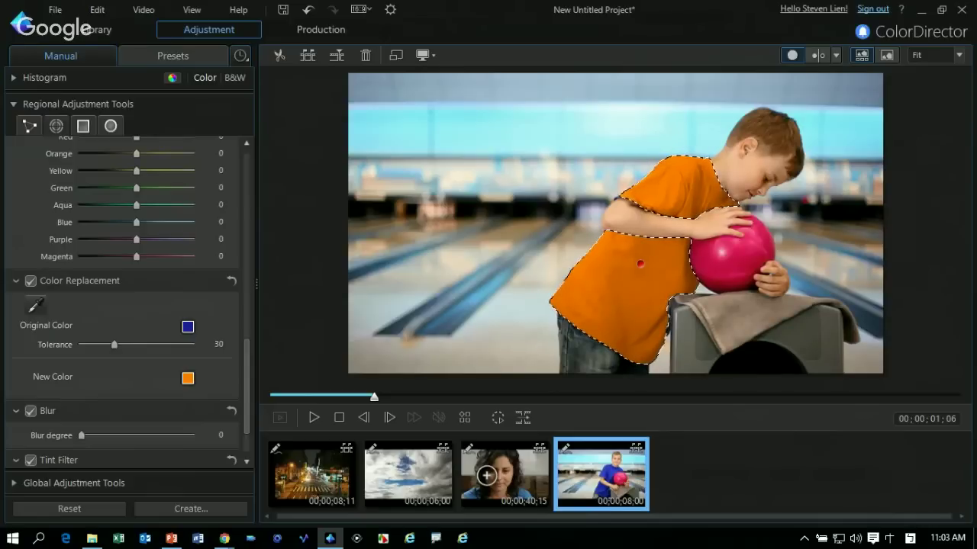
- Desaturate everything except the boy's shirt by inverting the mask, disabling Color Replacement and setting Saturation to -86
scroll(220, 275, "up", 6)
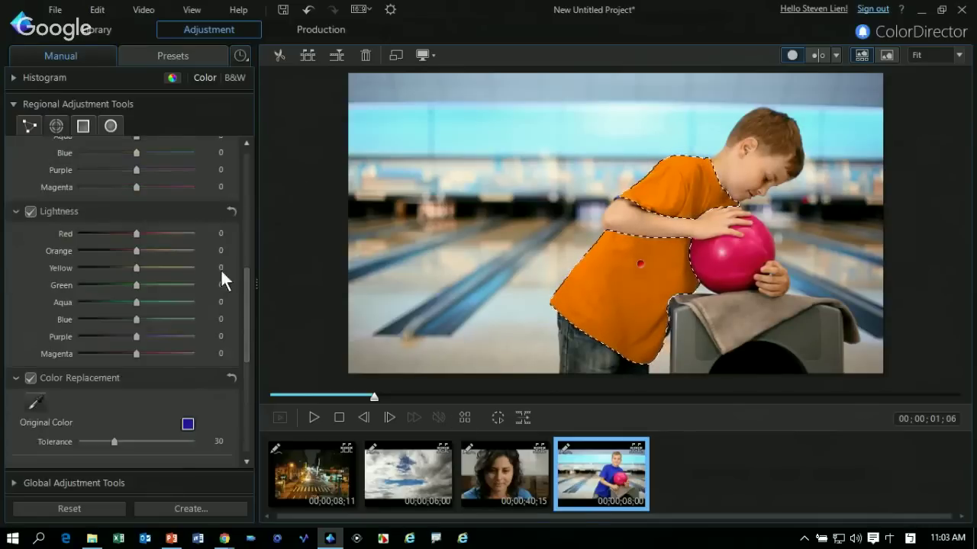
scroll(290, 259, "up", 5)
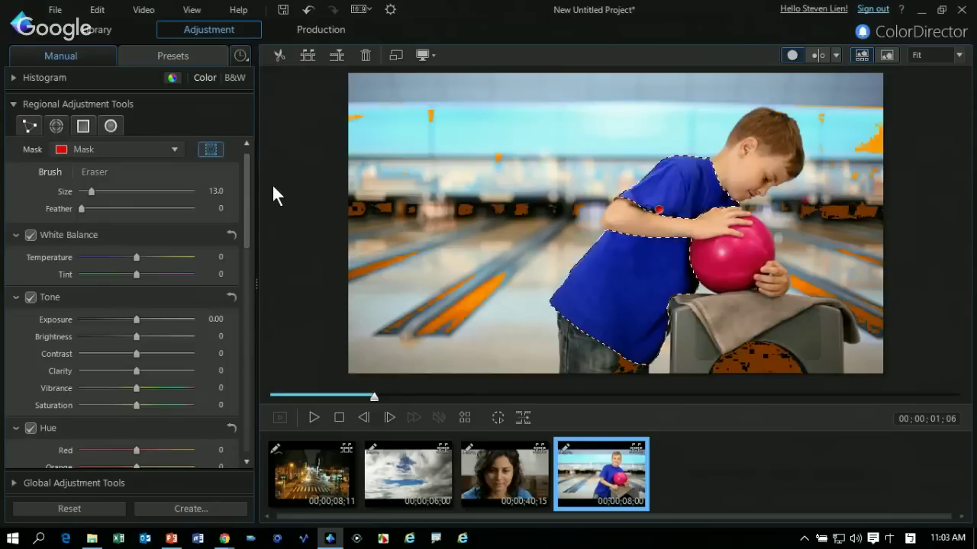
scroll(250, 349, "down", 5)
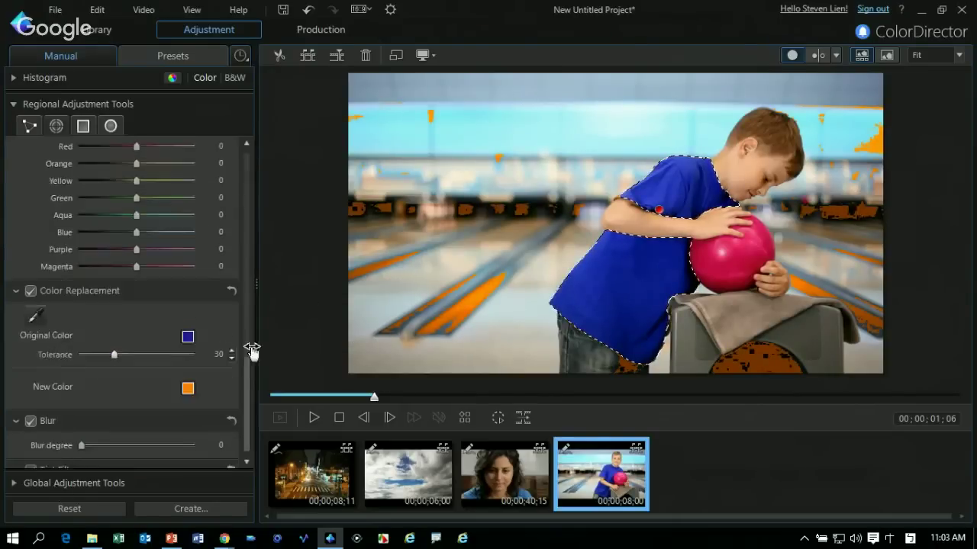
left_click(31, 219)
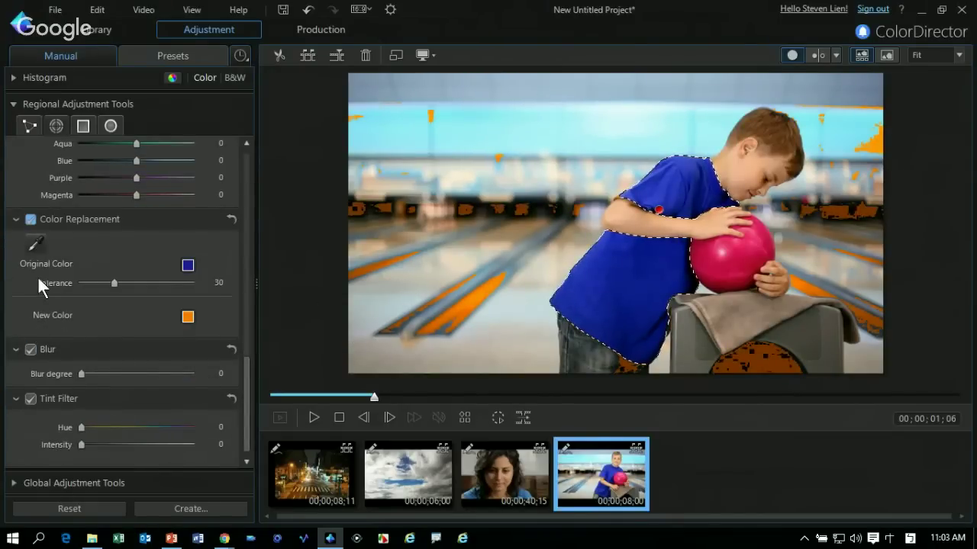
scroll(43, 279, "up", 5)
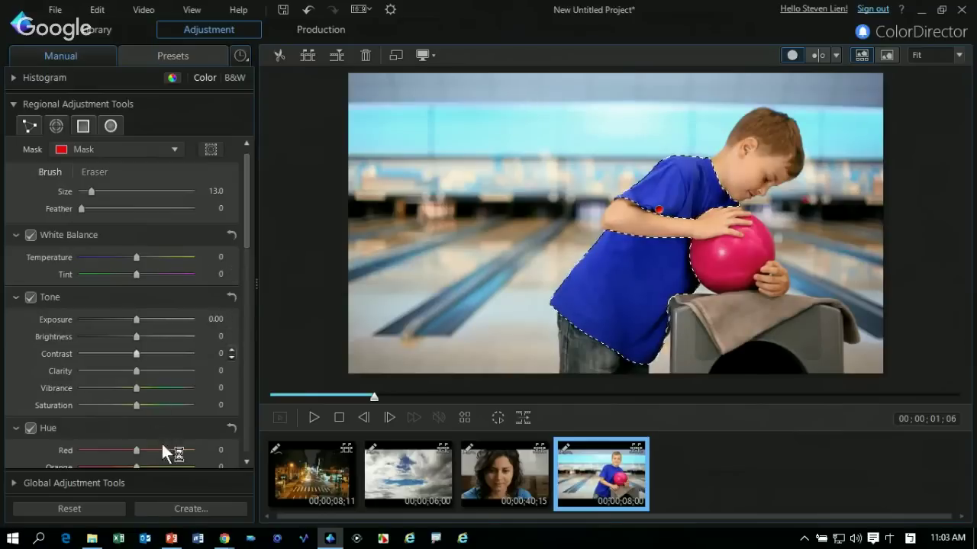
left_click_drag(136, 405, 88, 406)
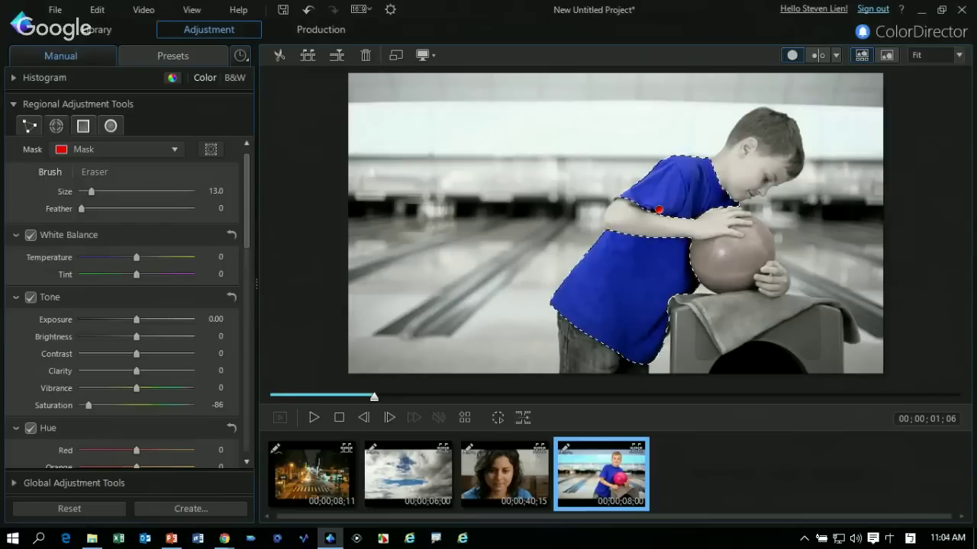
- Close ColorDirector without saving the project and return to the PowerPoint presentation
left_click(961, 9)
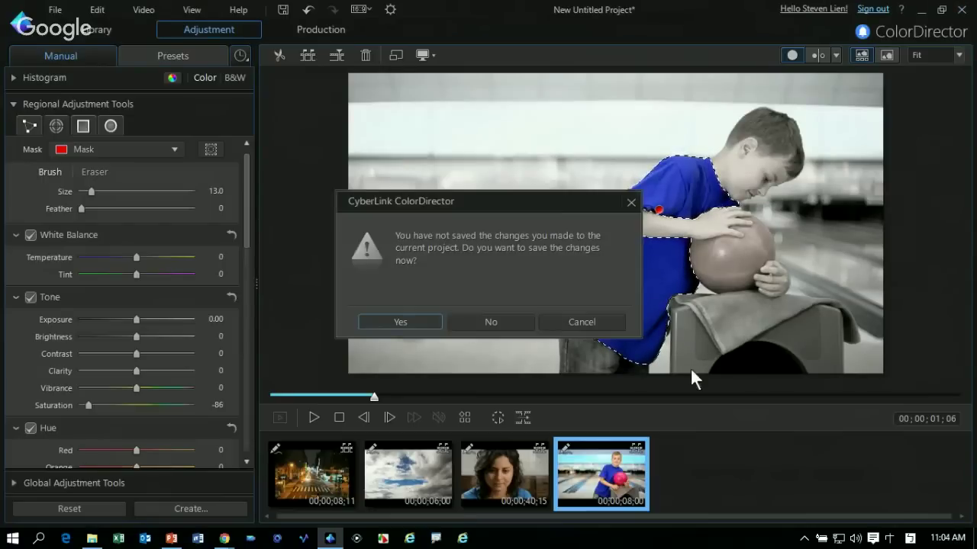
key("Tab")
key("Return")
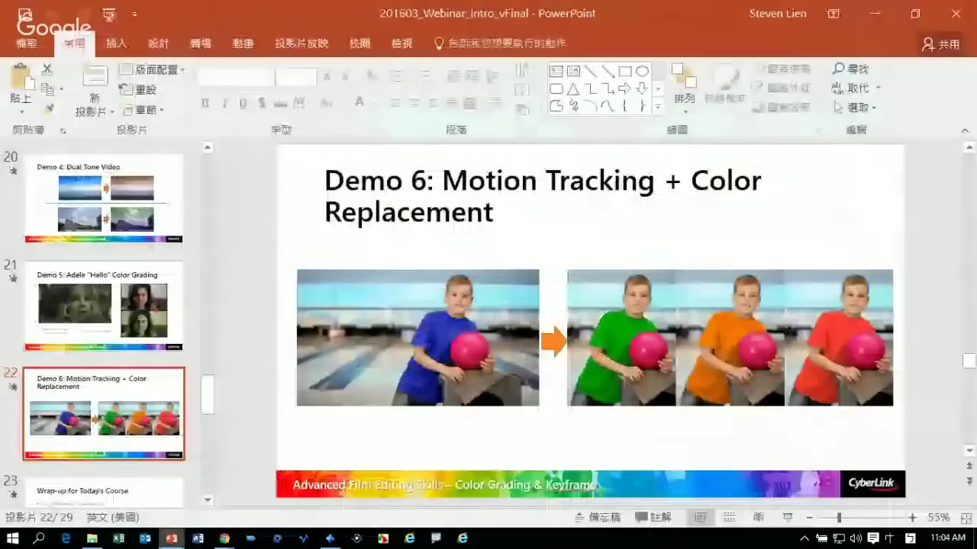